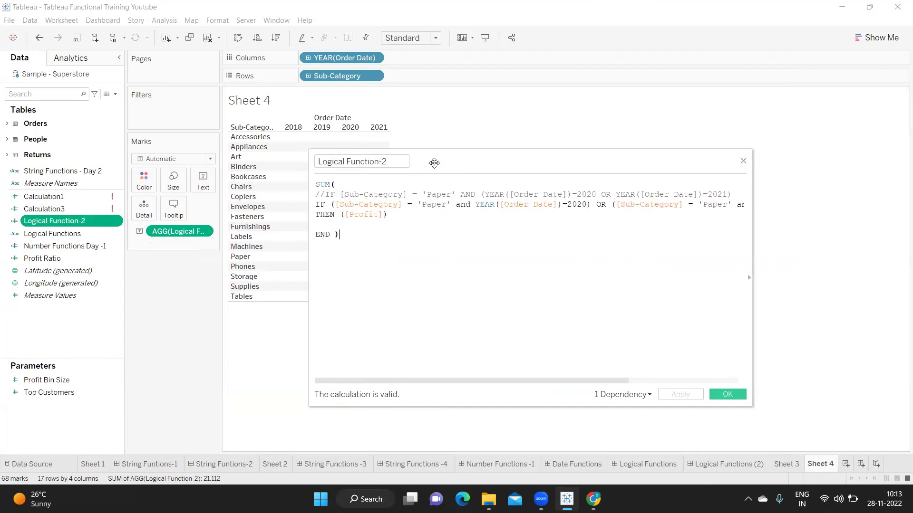
Clear Sheet 4 and place the Sub-Category field on rows.
click(726, 395)
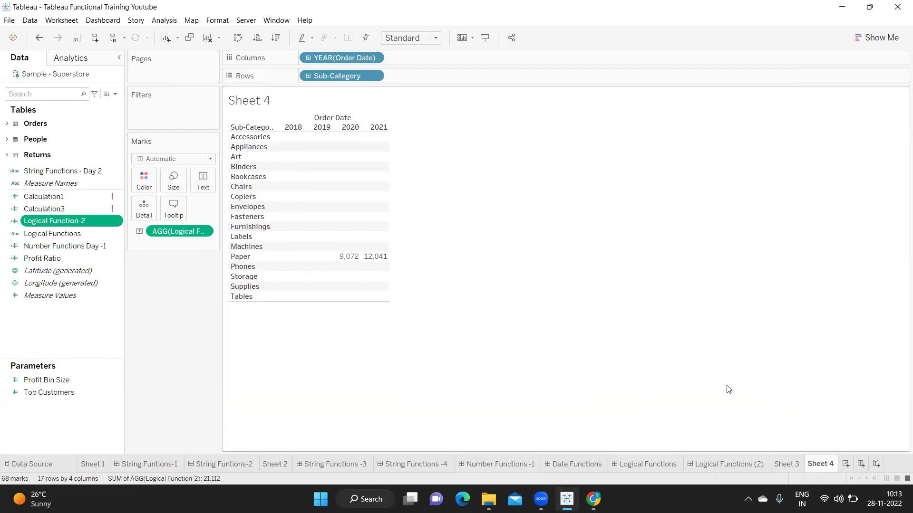
click(210, 42)
click(29, 92)
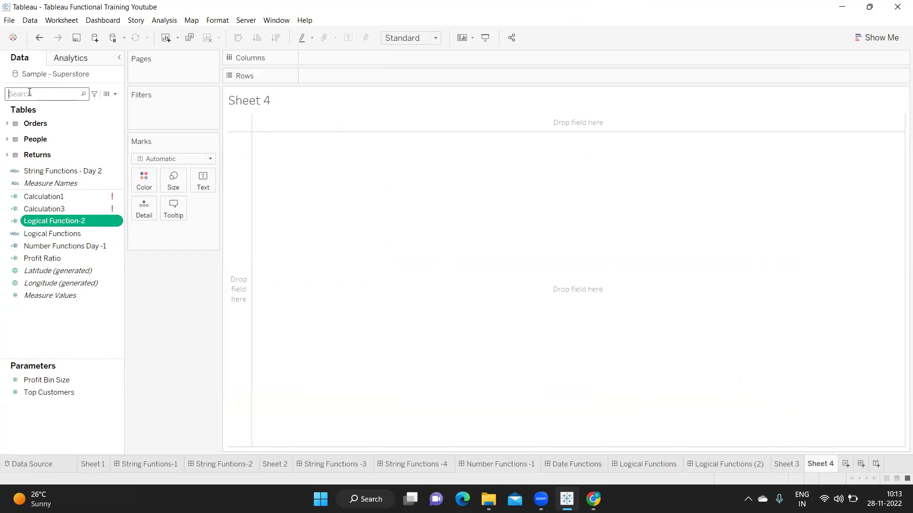
text(SU)
drag(51, 149, 498, 63)
Show Profit as the values for each sub-category and sort the sub-categories in descending order of profit.
click(61, 95)
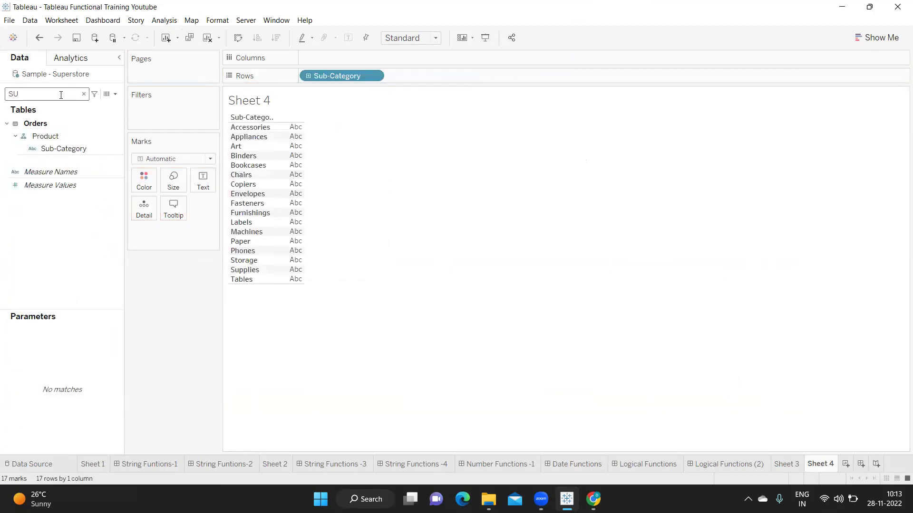
key(BackSpace)
key(BackSpace)
text(PR)
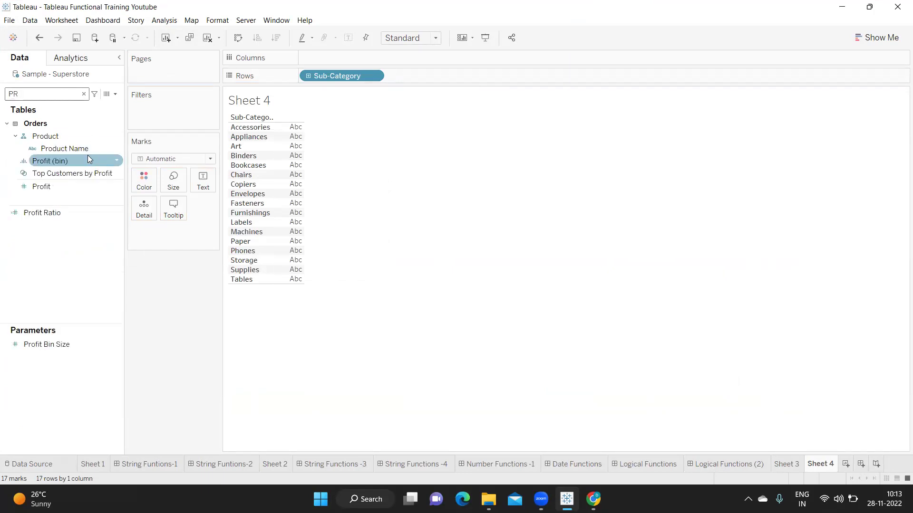
click(46, 186)
drag(45, 187, 293, 138)
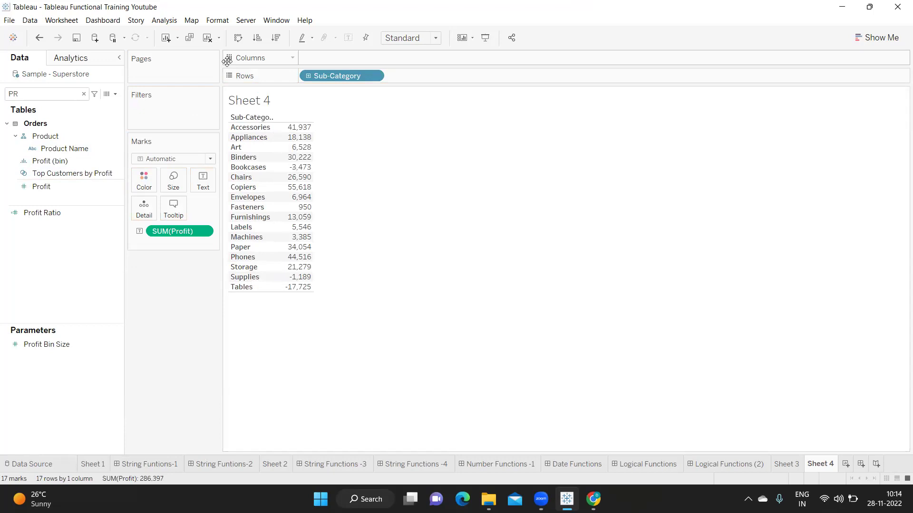
click(275, 38)
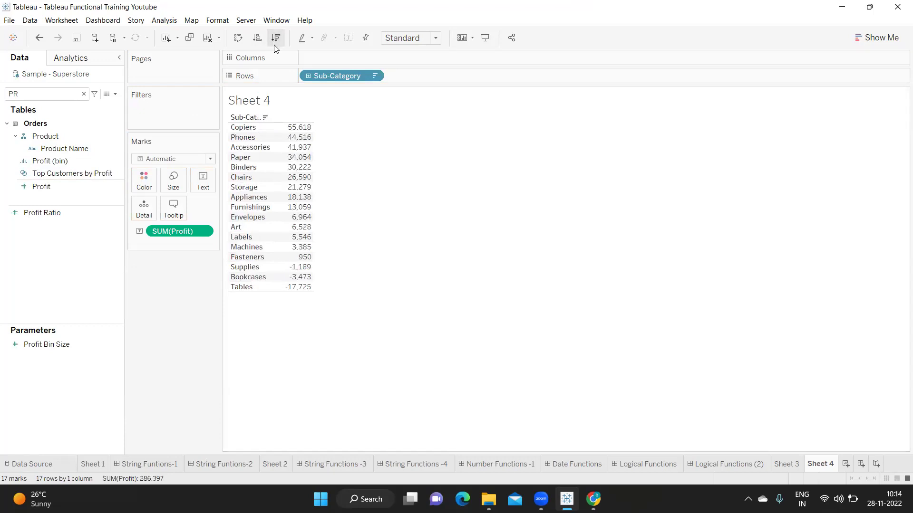
click(84, 94)
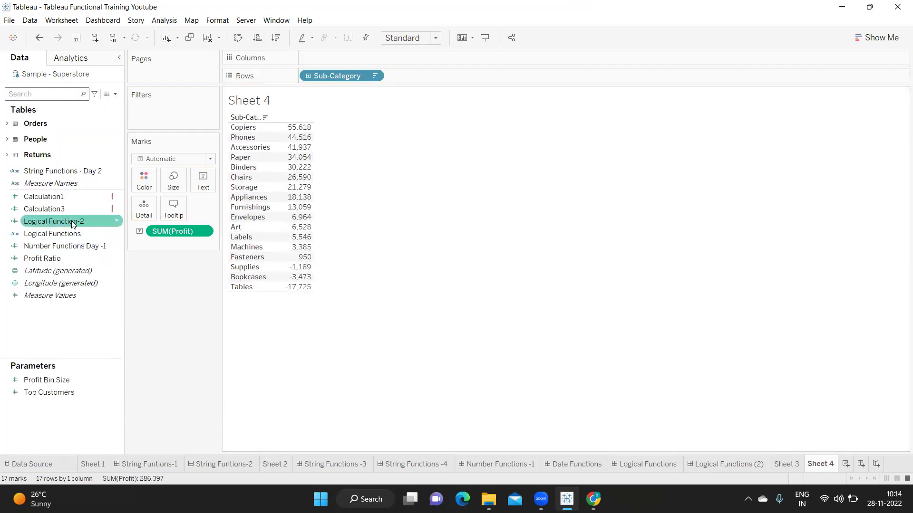
Review the formula of the Logical Function-2 calculated field and close it without changes.
click(118, 222)
click(144, 281)
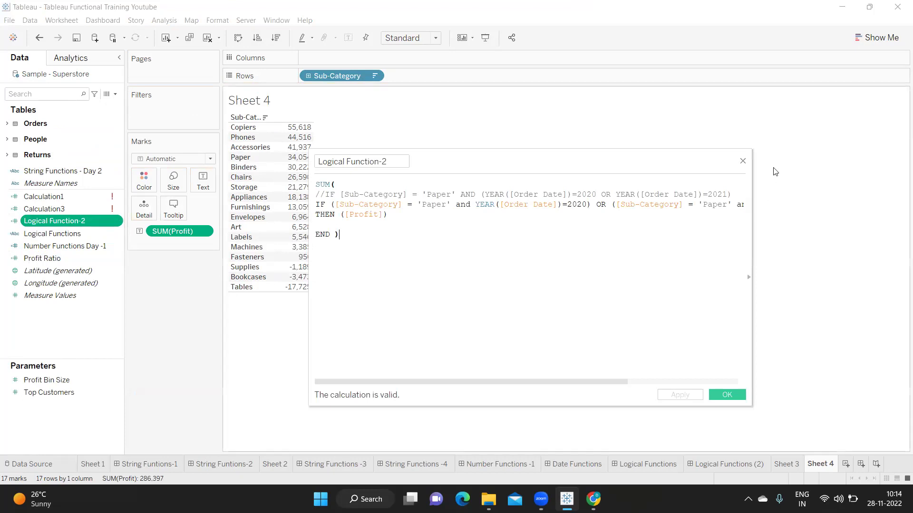
click(743, 163)
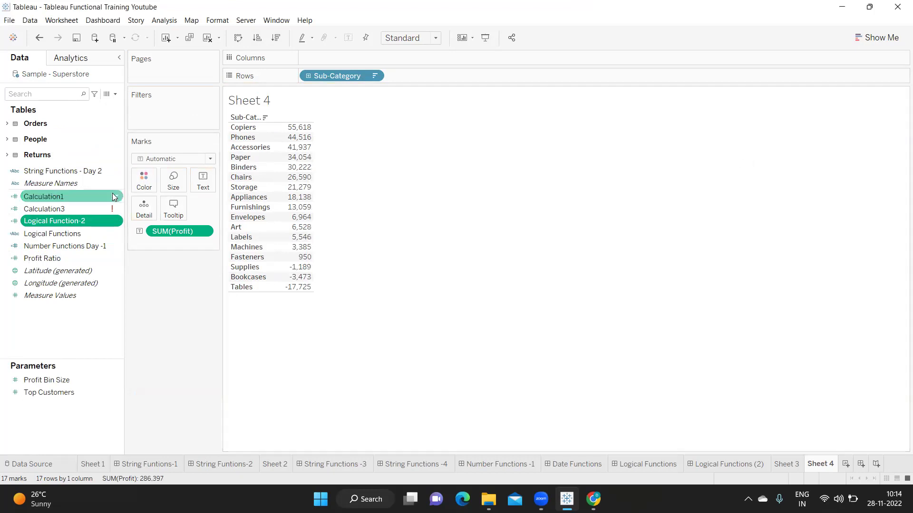
Create a calculated field named "Logical Function -Day2" and move its editor clear of the profit table.
click(115, 94)
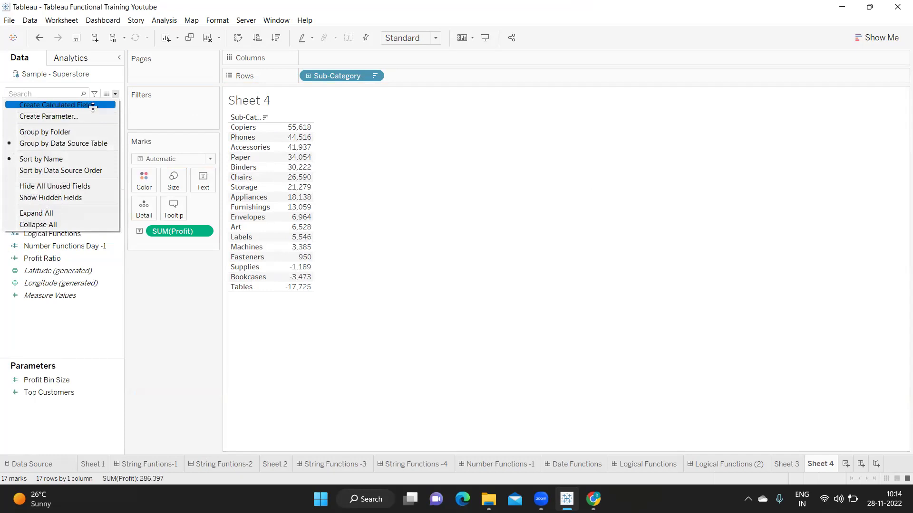
click(93, 104)
text(IOUCL)
key(BackSpace)
key(BackSpace)
key(BackSpace)
key(BackSpace)
key(BackSpace)
text(Logical F)
text(uncton)
key(BackSpace)
text(i)
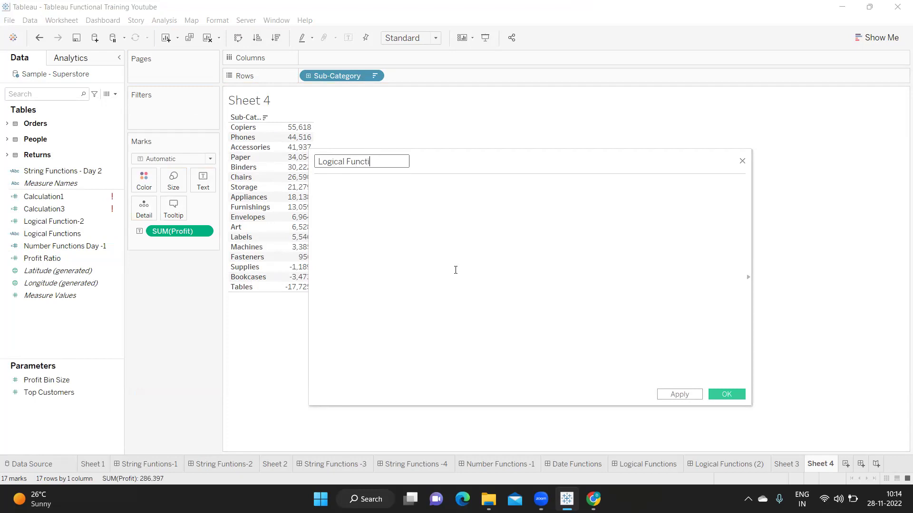
text(on -Day2)
click(401, 217)
drag(472, 178, 604, 180)
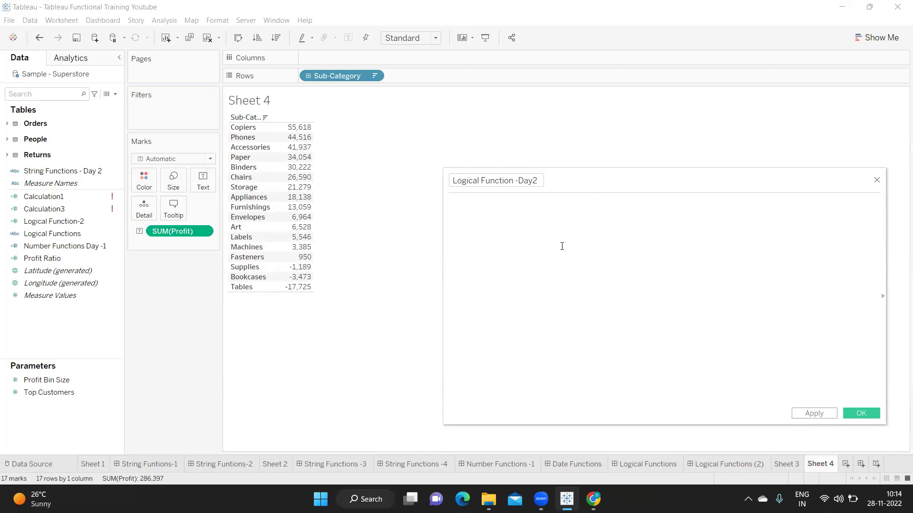
Enter the formula IF sum([Profit])>40000 THEN "Good Profit" END in the calculated field.
text(IF sum(profi)
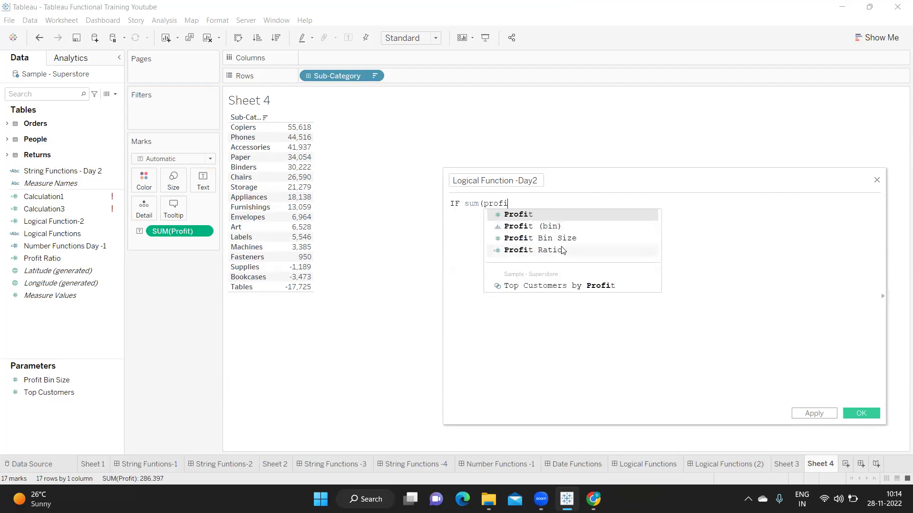
key(Return)
text())
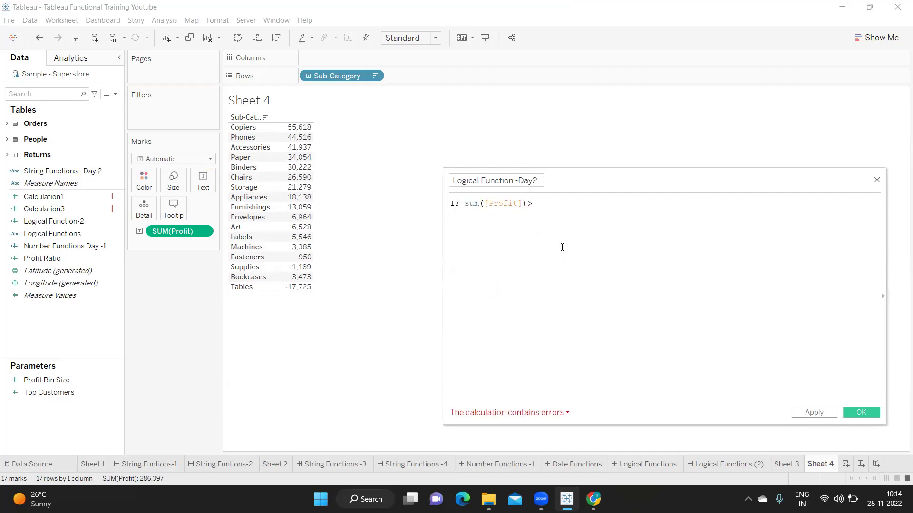
text(>40000)
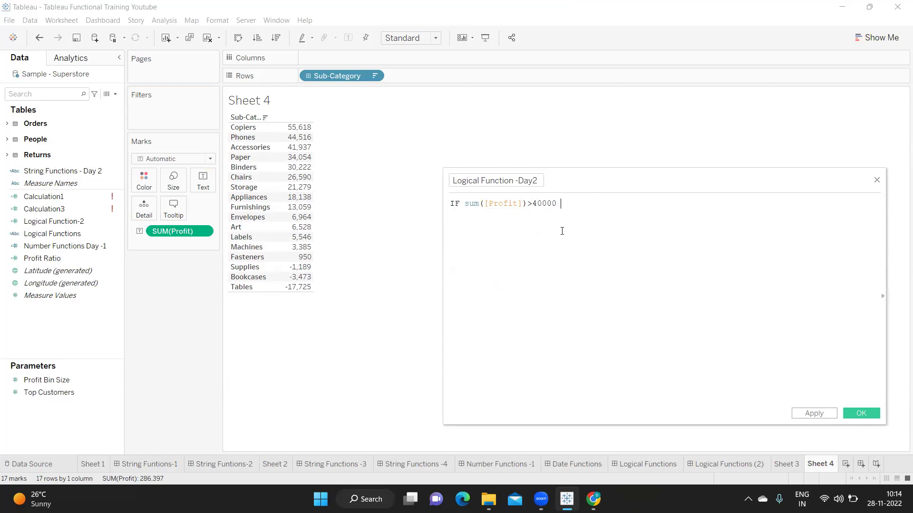
text( THEN "Good Profit" end)
key(Return)
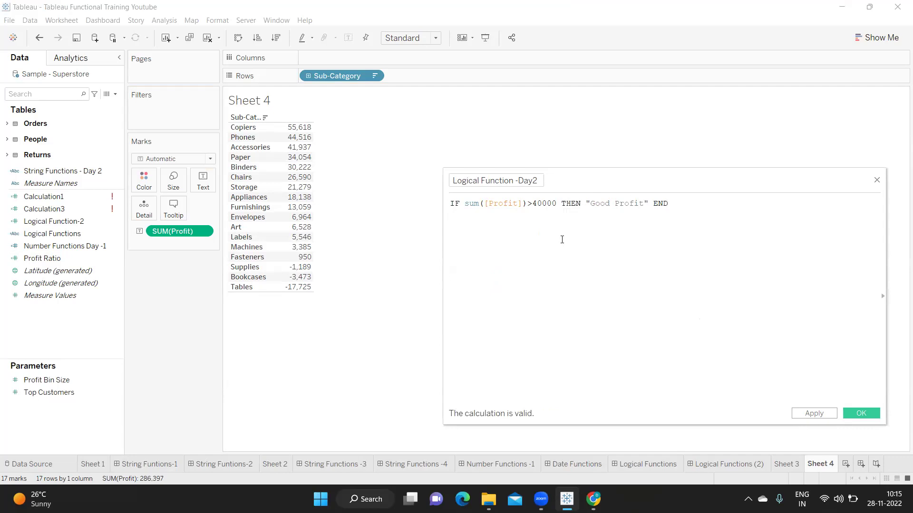
Apply the calculation and add Logical Function -Day2 to rows after Sub-Category.
drag(709, 203, 450, 203)
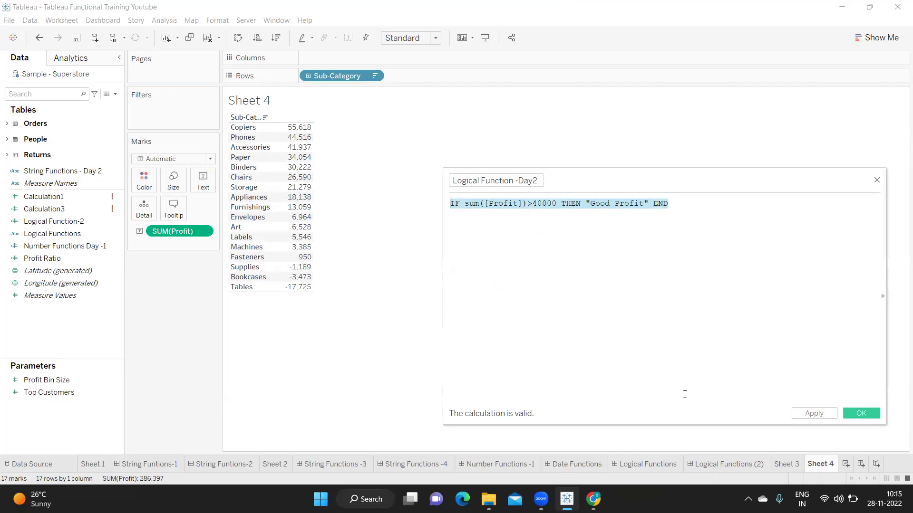
click(814, 413)
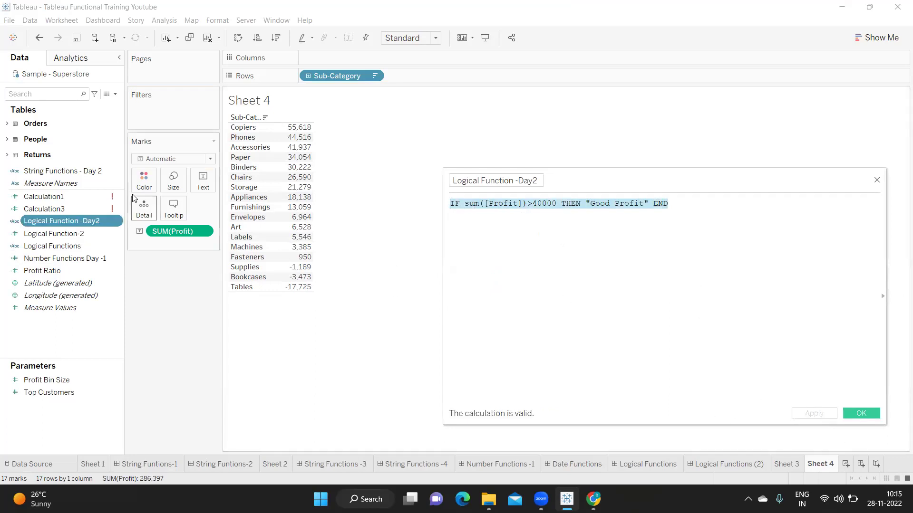
drag(61, 221, 409, 65)
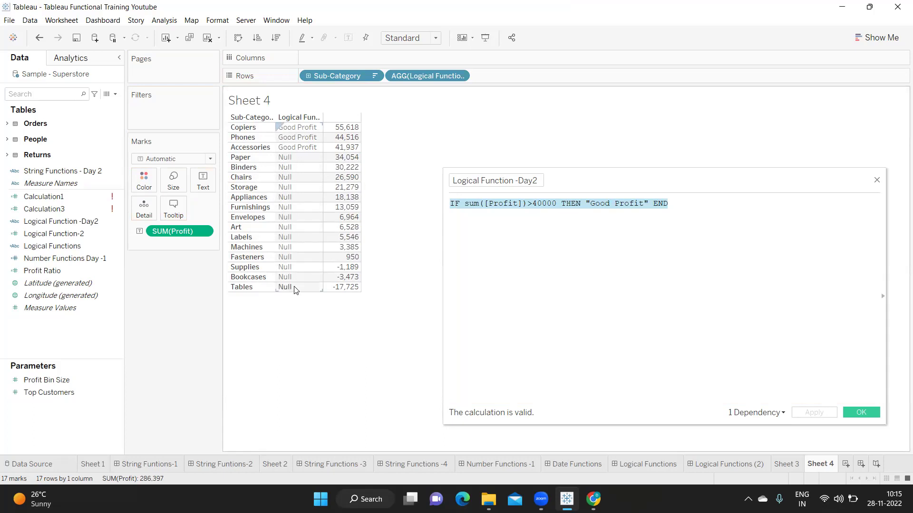
Add the comment "//Exceptional Handling" below the IF statement, separated by a blank line.
click(673, 203)
key(Return)
key(Return)
text(/)
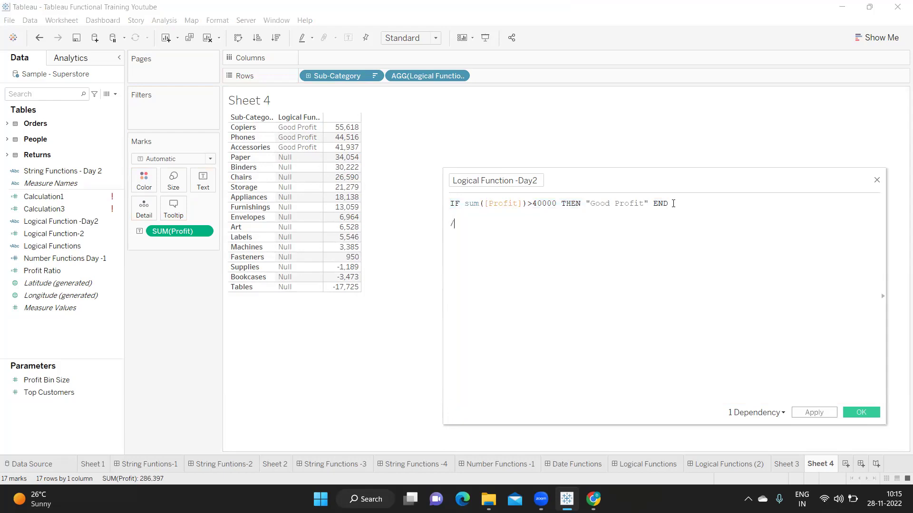
text(/Exceptional Handling)
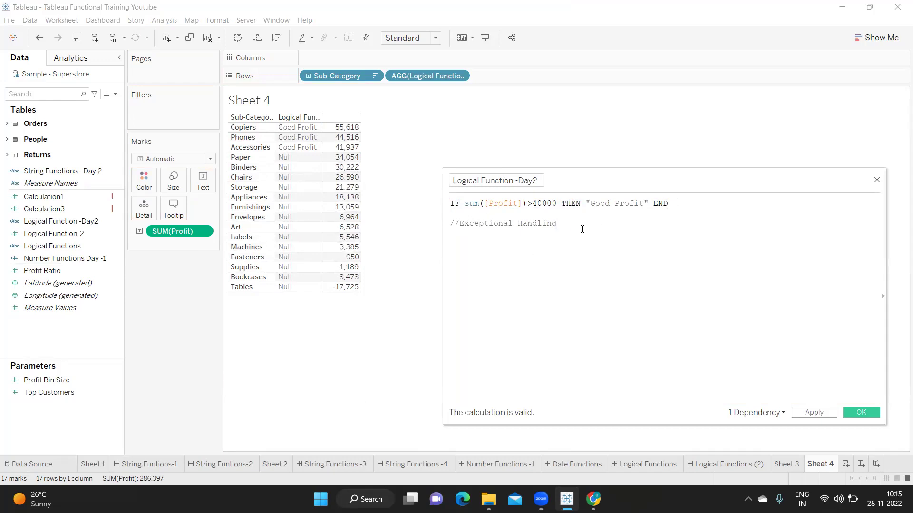
drag(568, 225, 445, 225)
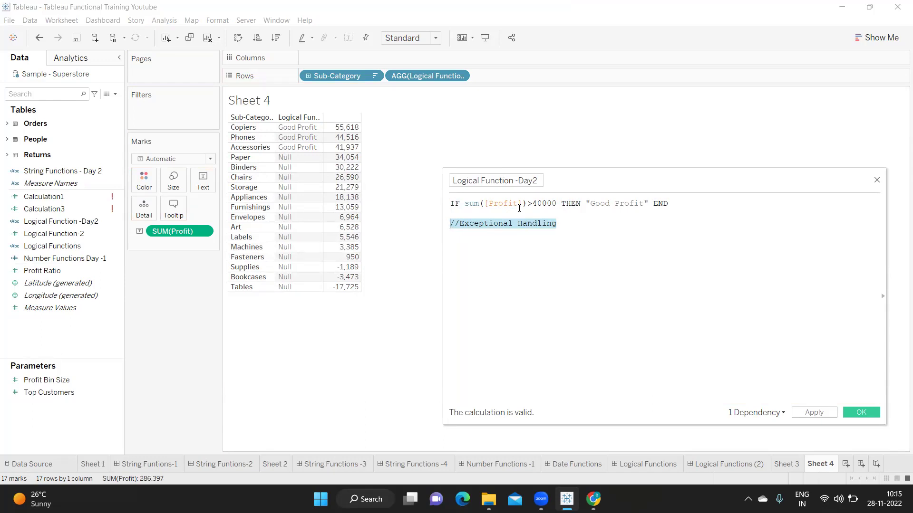
click(720, 202)
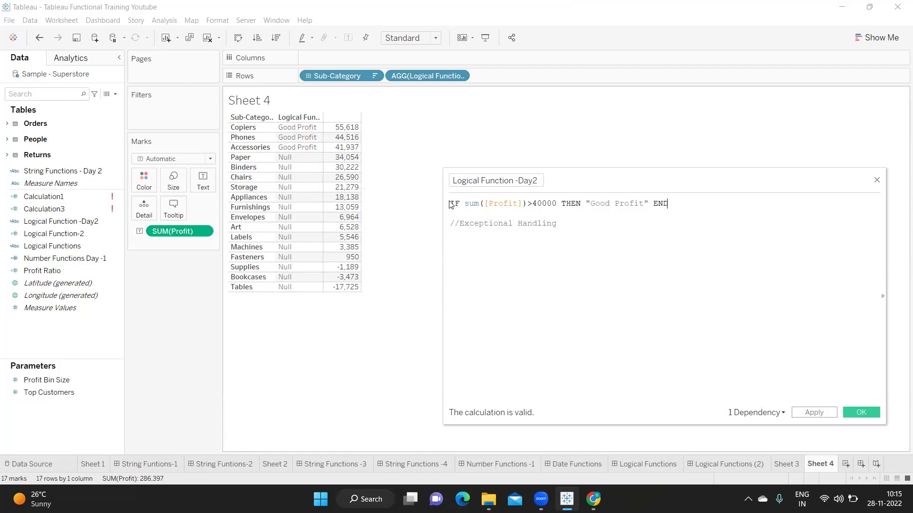
Insert an opening IFNULL( on a new line above the IF statement.
drag(697, 204, 401, 197)
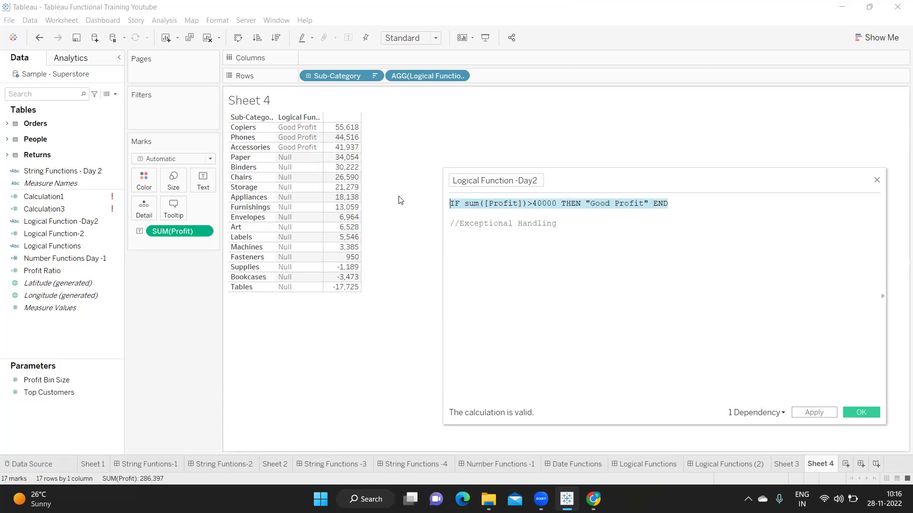
click(464, 204)
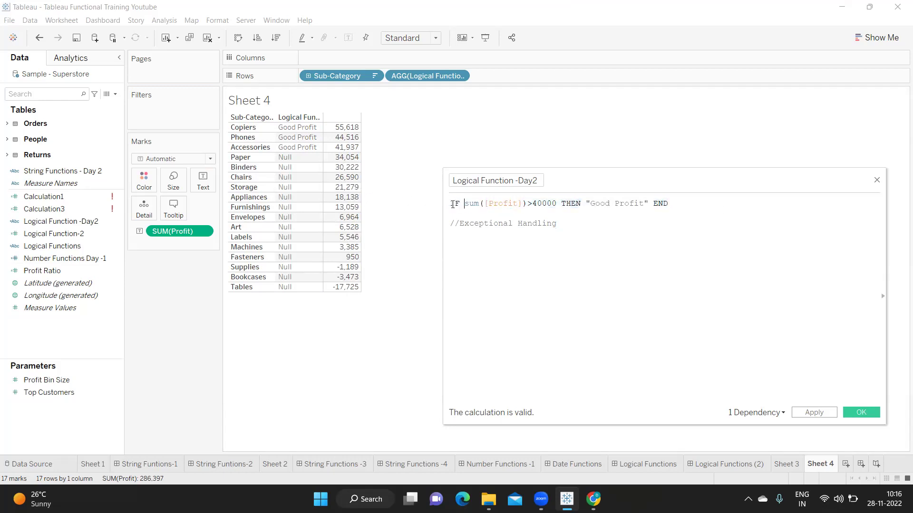
click(452, 204)
key(Return)
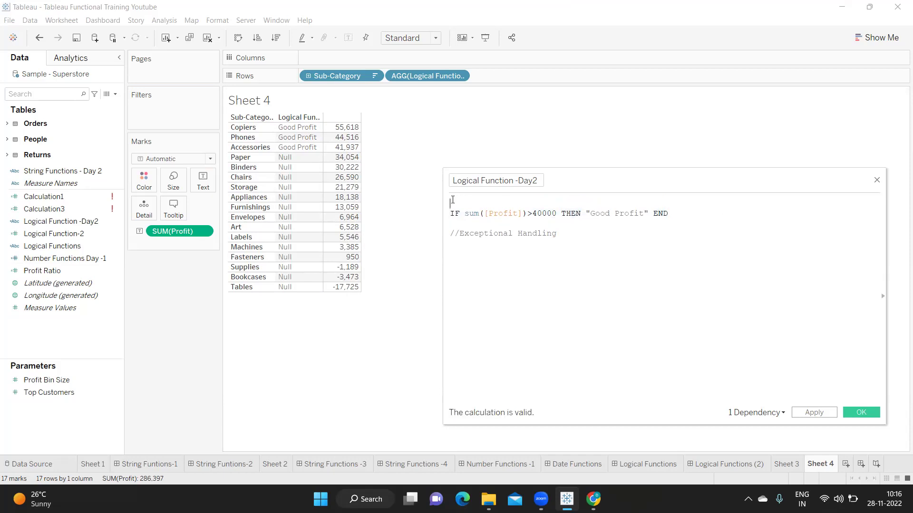
text(if)
key(Down)
key(Return)
key(Delete)
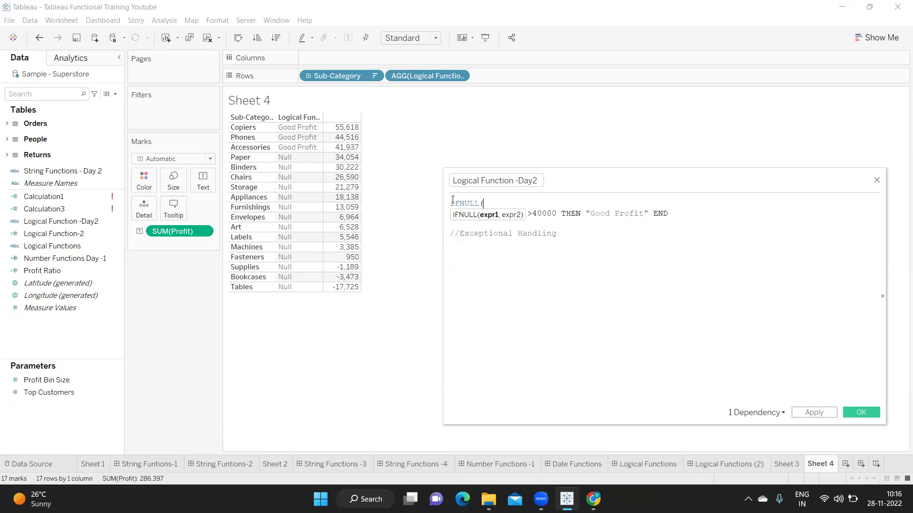
Complete the IFNULL expression after END with the replacement value 'NotDefined' and a closing parenthesis, keeping the table uncovered by the editor.
click(684, 213)
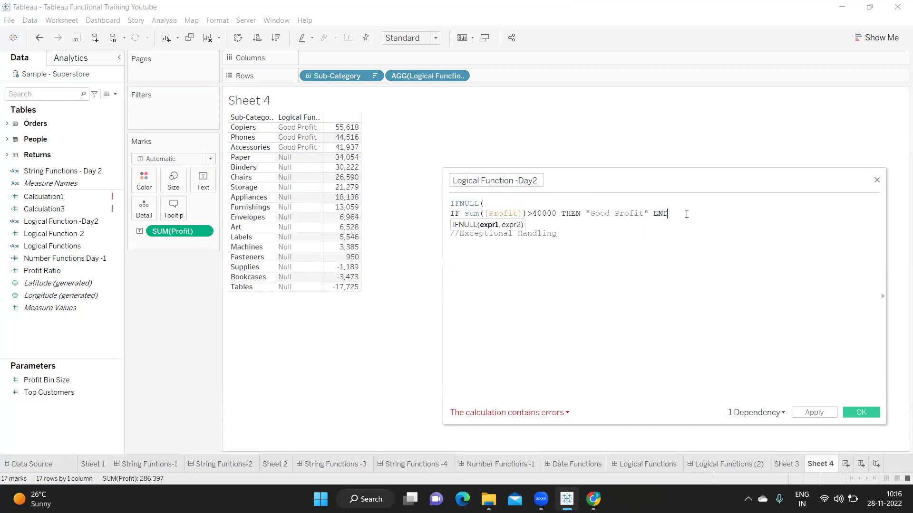
drag(684, 213, 447, 212)
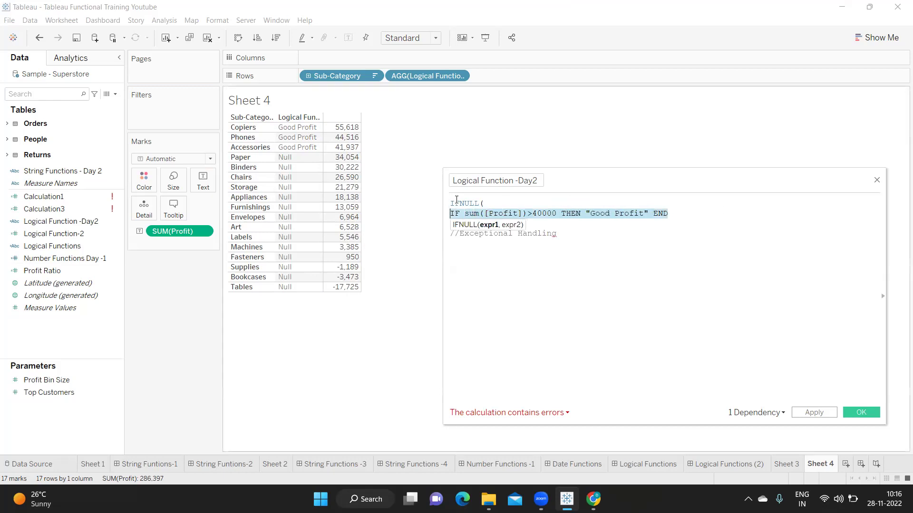
double_click(458, 203)
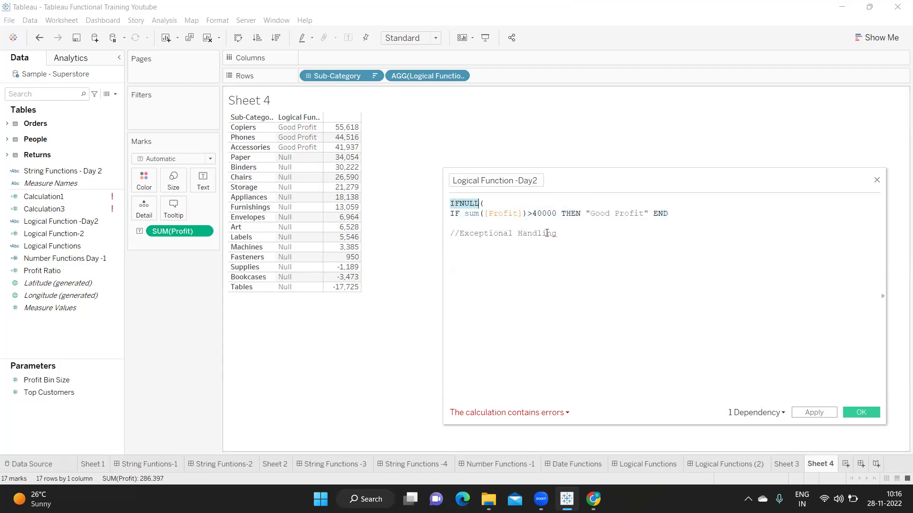
click(689, 211)
text(,)
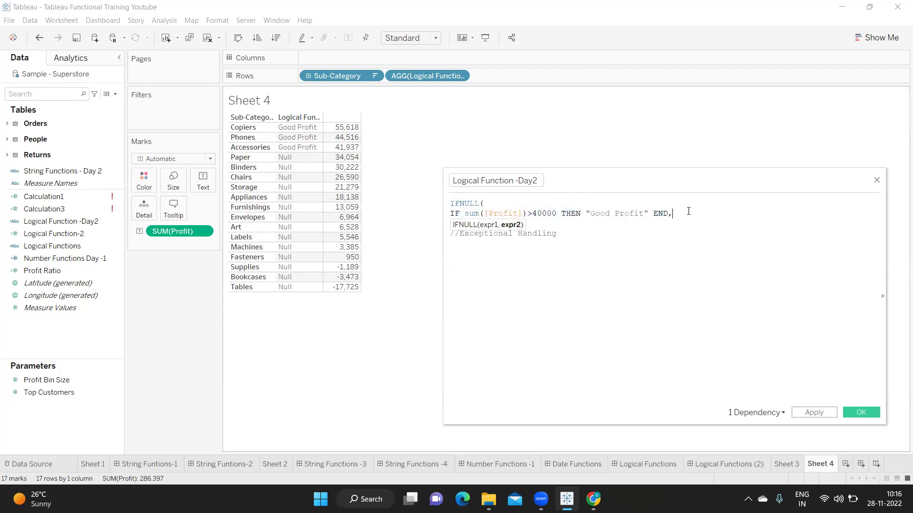
text(')
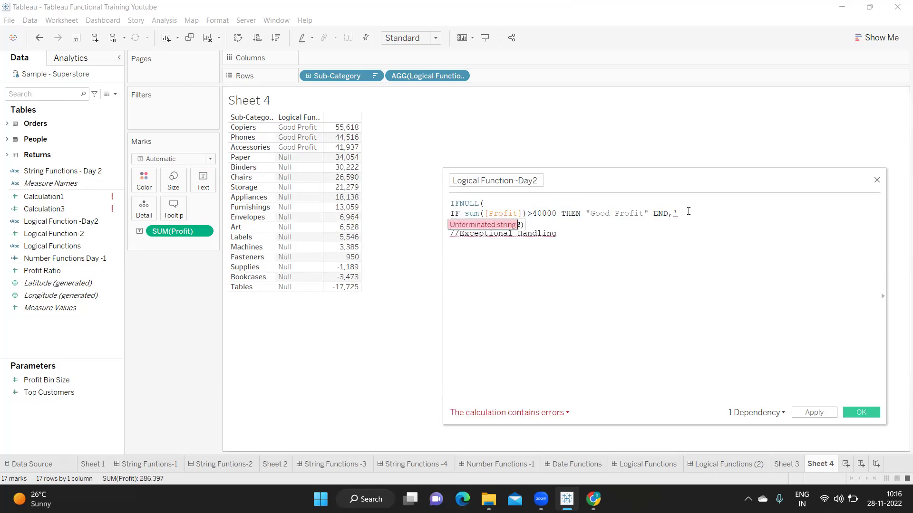
text(NotDefi)
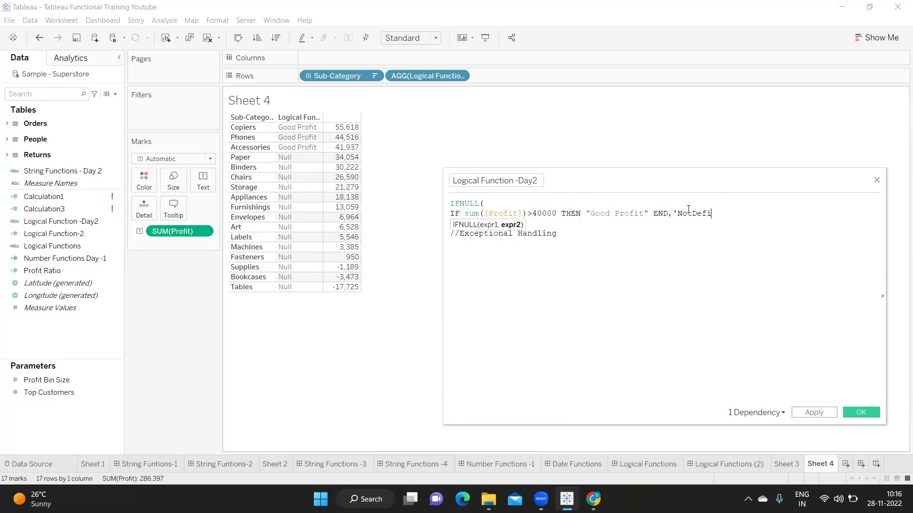
text(ned'))
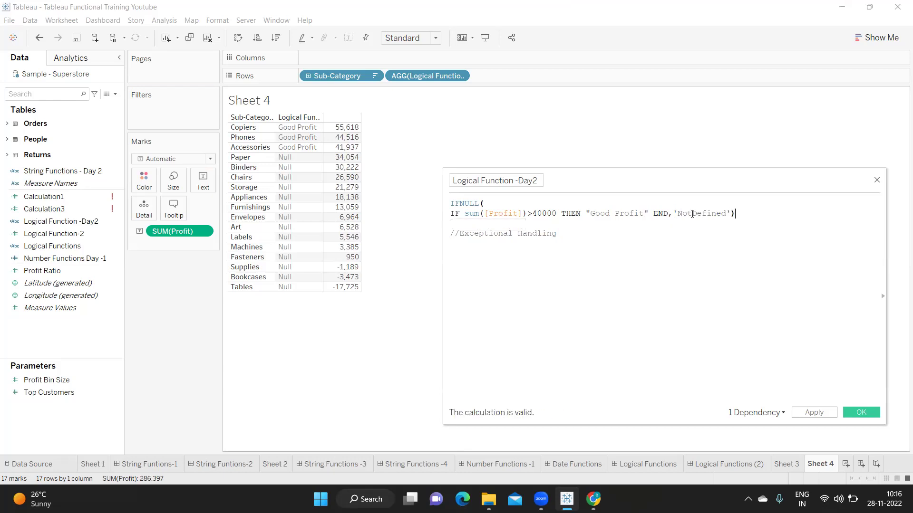
drag(703, 184, 734, 166)
click(622, 298)
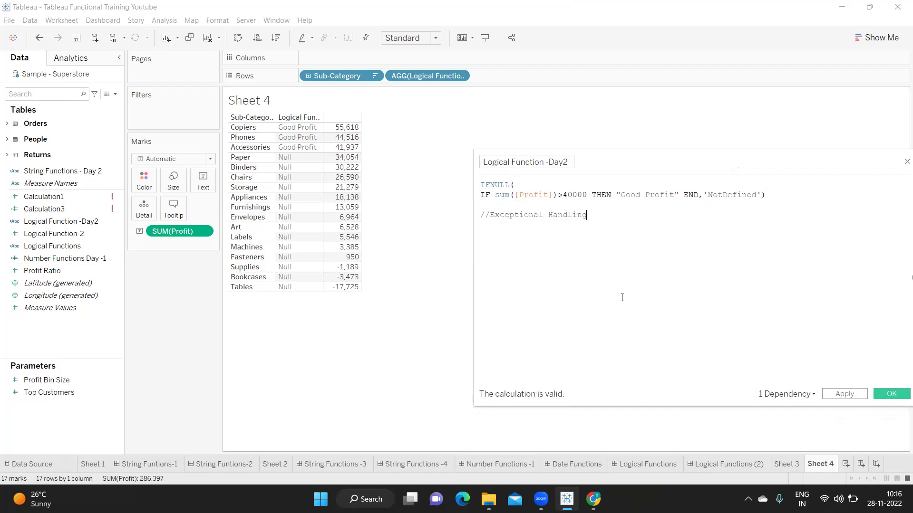
Apply the IFNULL calculation with the 'NotDefined' replacement value to the table.
drag(480, 194, 597, 232)
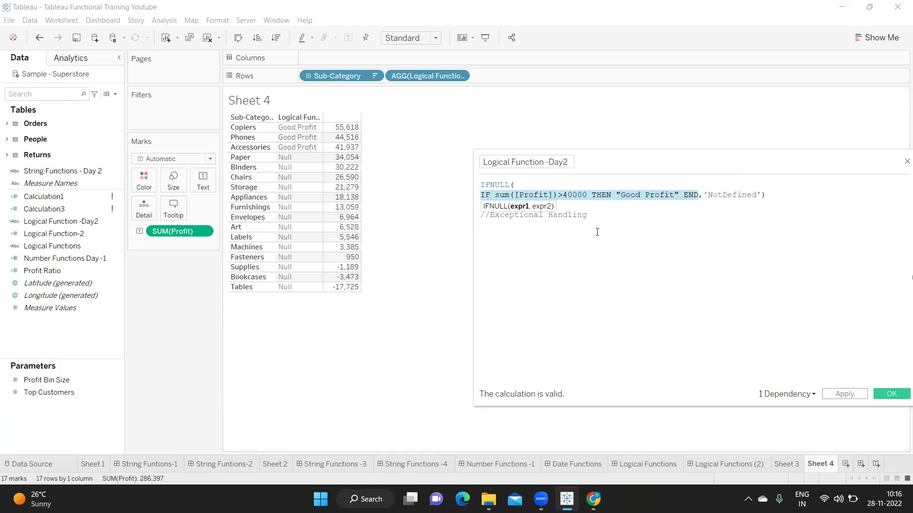
drag(617, 198, 698, 228)
double_click(726, 196)
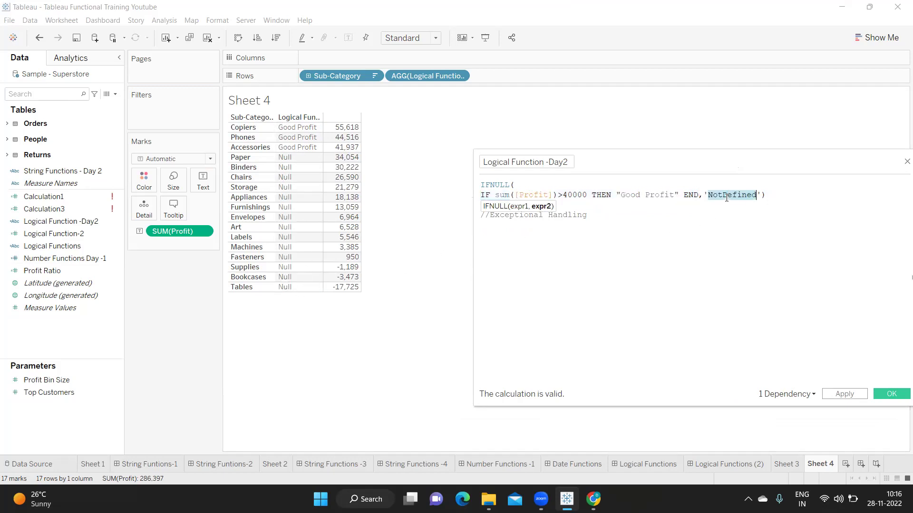
click(829, 398)
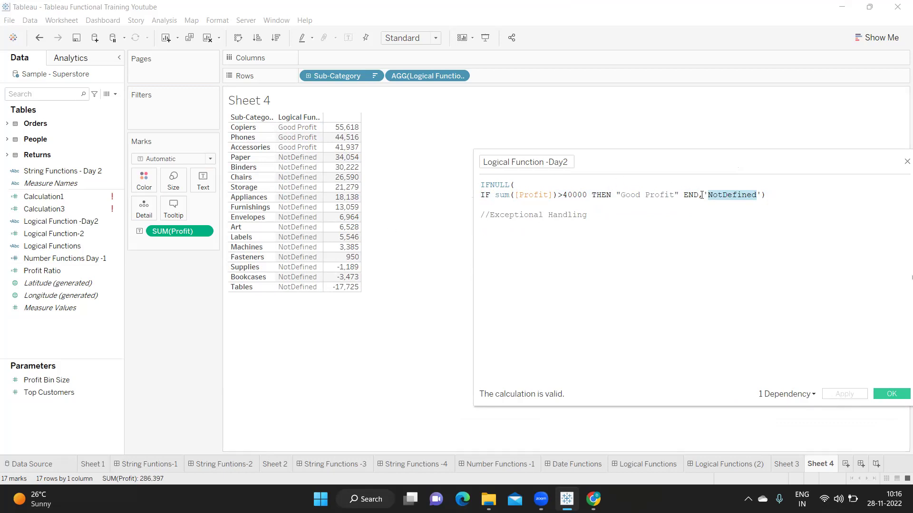
Change the IFNULL replacement value to 'Not Defined' and apply the calculation.
click(723, 195)
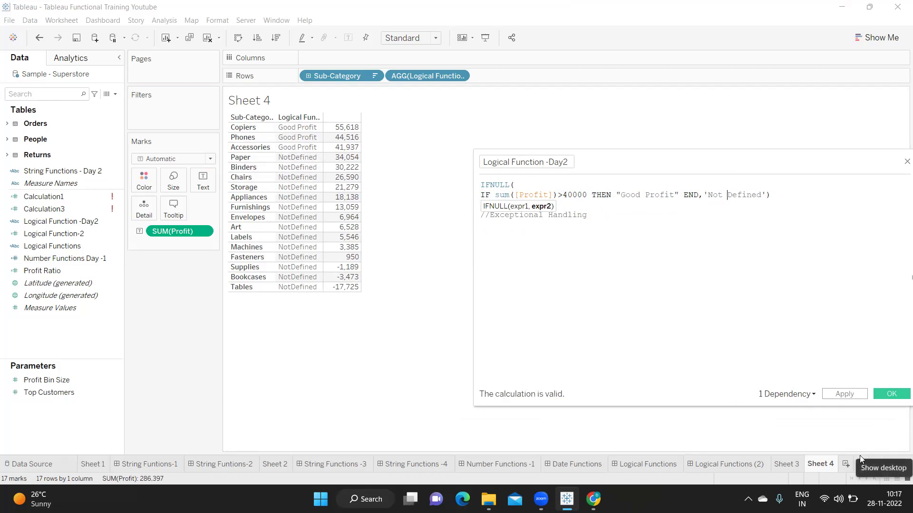
click(851, 395)
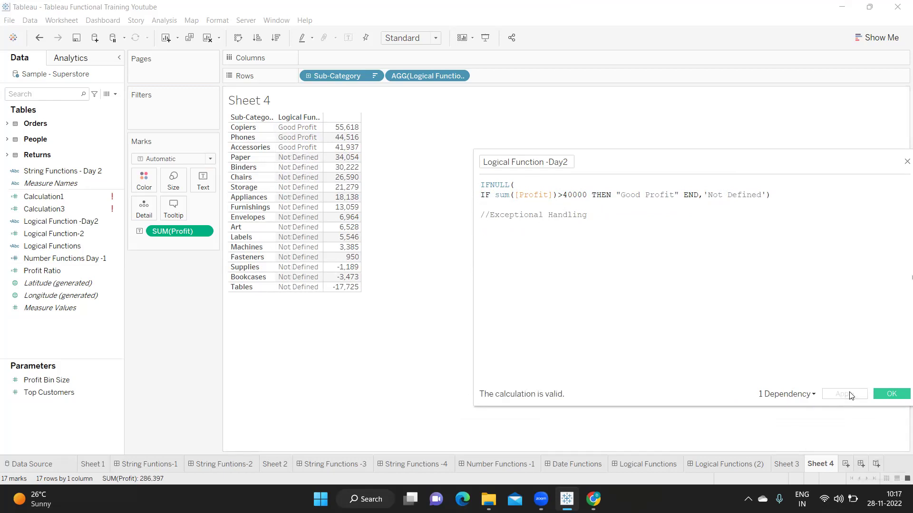
double_click(490, 186)
drag(704, 196, 766, 196)
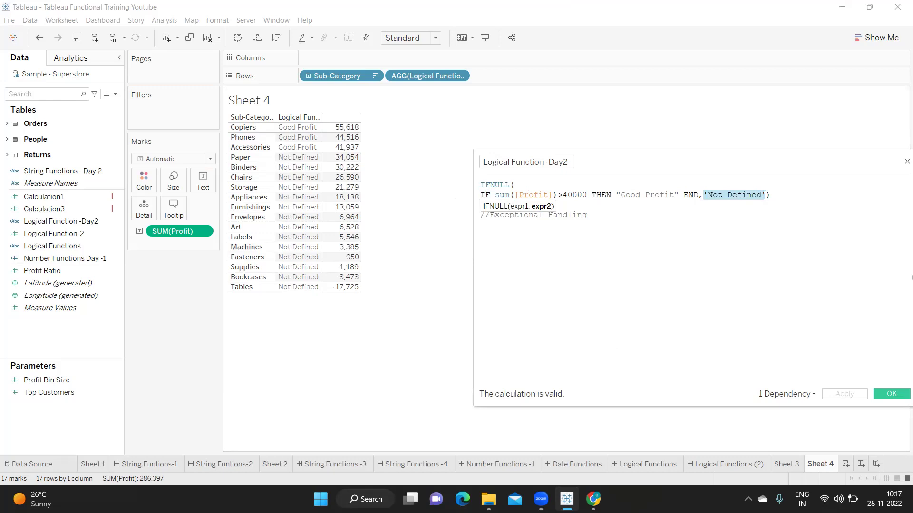
click(735, 243)
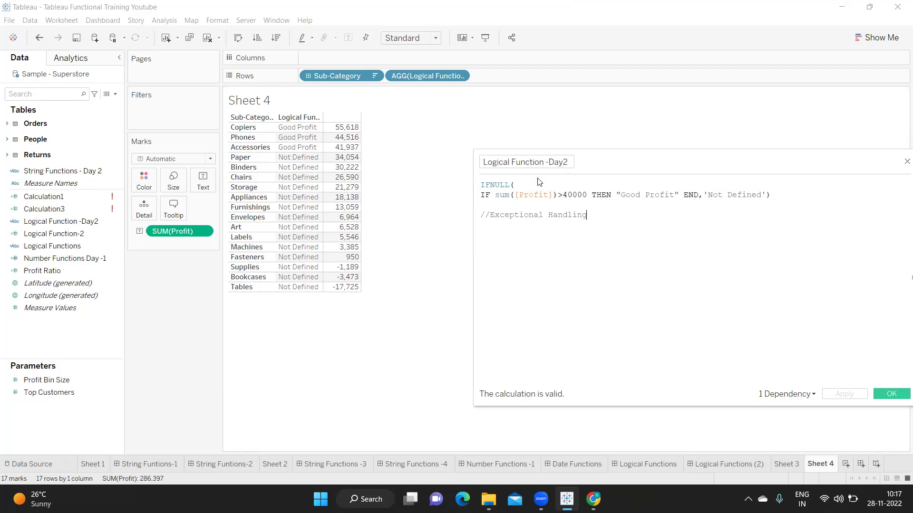
Join IFNULL( and the IF statement onto one line, keeping blank lines above the Exceptional Handling comment.
click(523, 186)
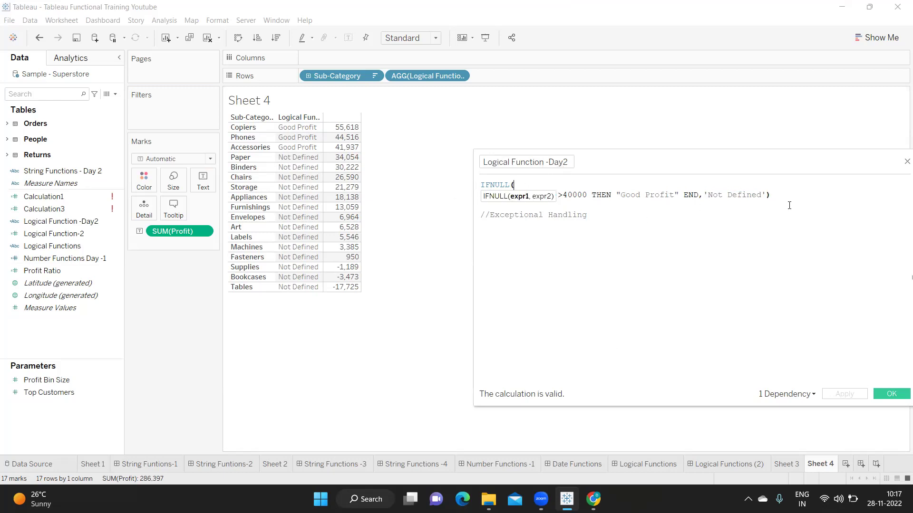
key(Delete)
click(832, 189)
key(Return)
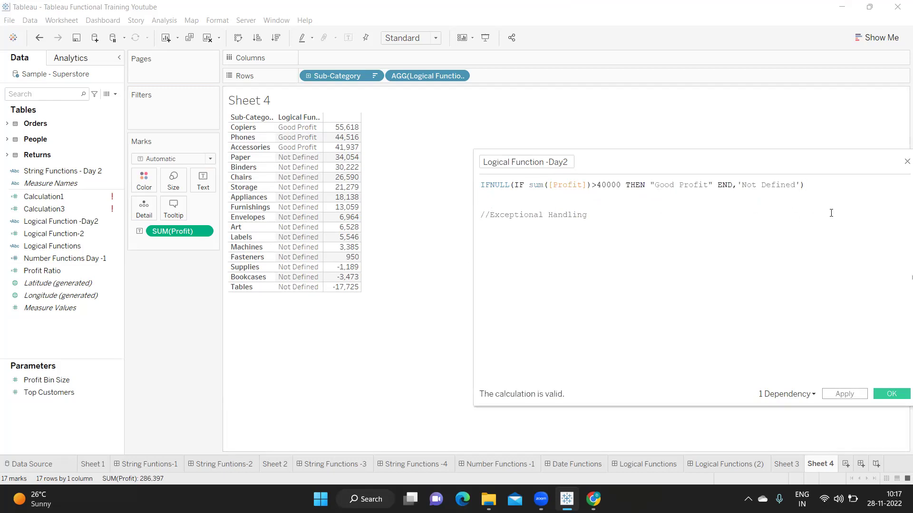
Duplicate the IFNULL expression on the line below and comment out the upper copy with //.
drag(829, 187, 375, 177)
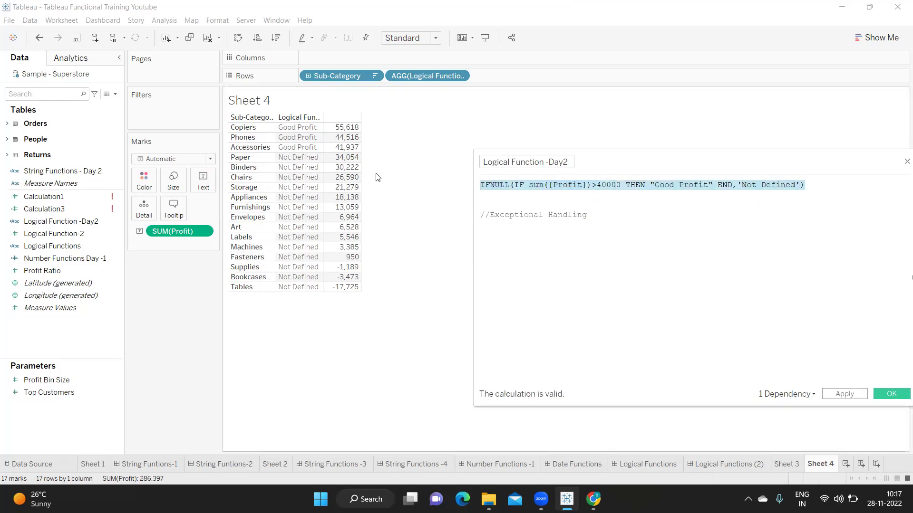
key(ctrl+c)
click(482, 196)
key(ctrl+v)
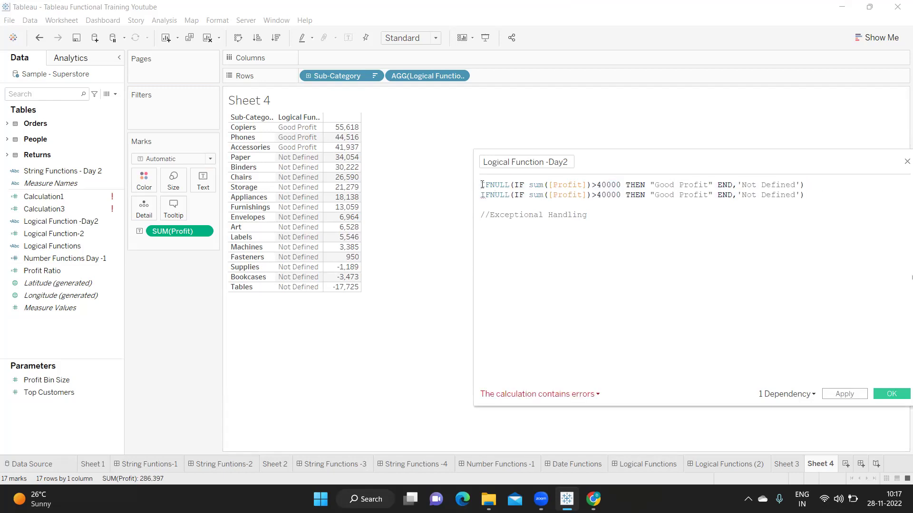
click(481, 185)
text(//)
Convert the uncommented copy to IsNULL by removing its 'Not Defined' argument and replacing the F with s.
drag(514, 195, 712, 197)
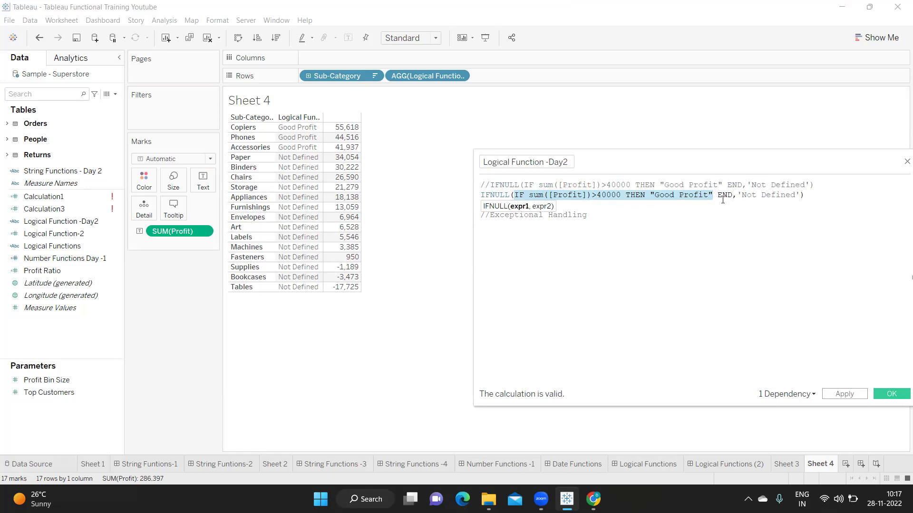
click(723, 200)
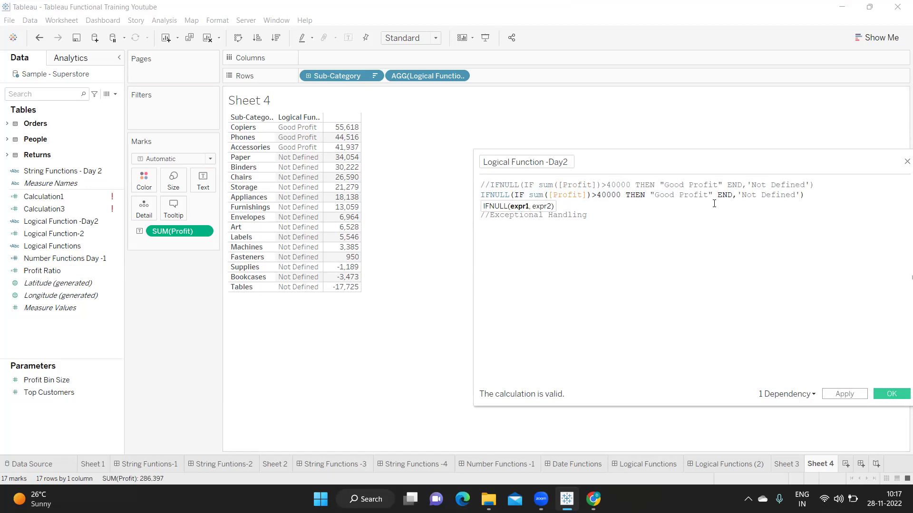
drag(734, 195, 803, 193)
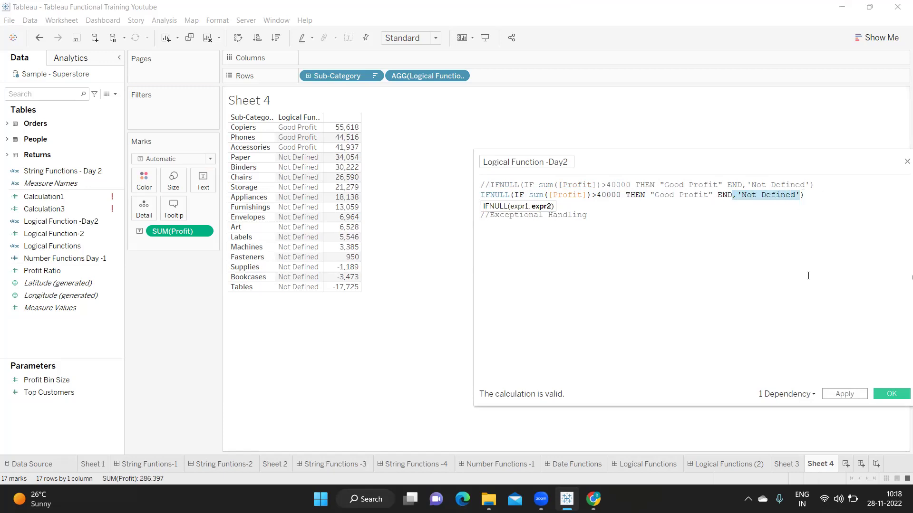
key(BackSpace)
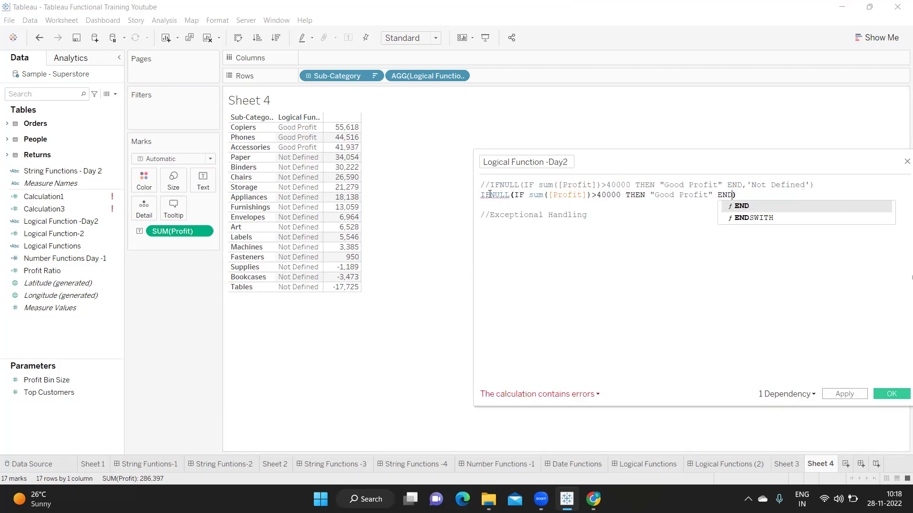
click(490, 196)
key(BackSpace)
text(s)
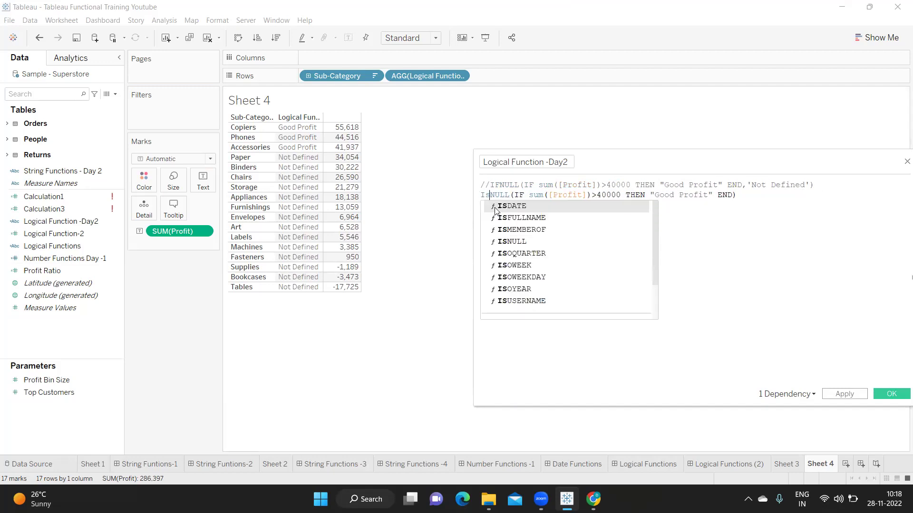
key(End)
key(Return)
key(Return)
text(//Exceptional Handling)
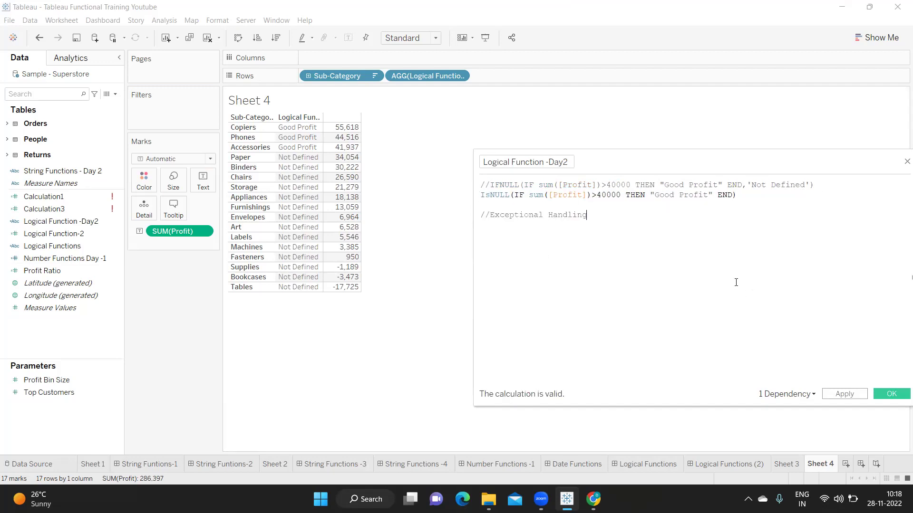
Review the IsNULL expression and apply it to the table.
double_click(485, 195)
drag(510, 194, 745, 196)
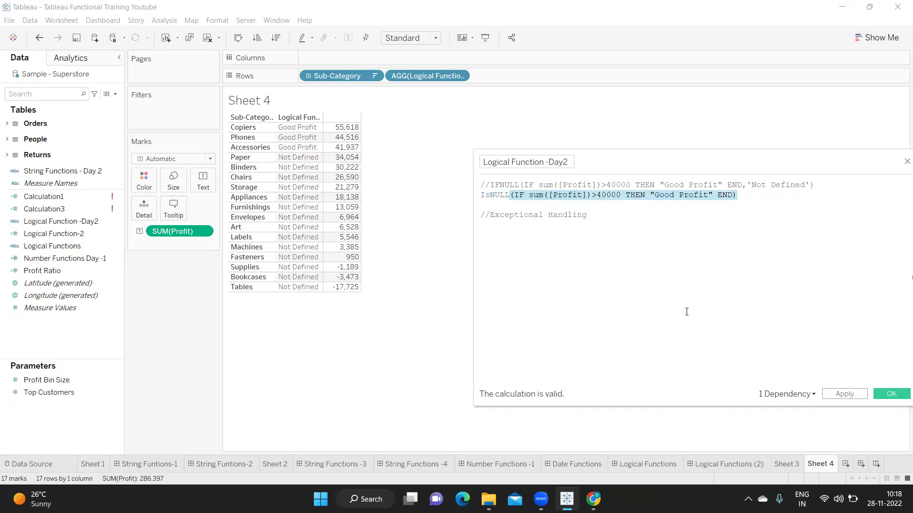
click(656, 282)
double_click(496, 196)
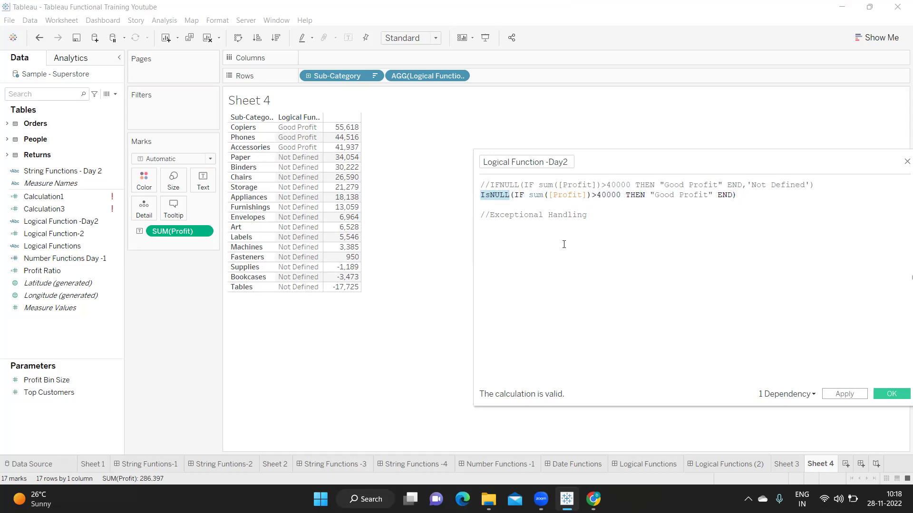
click(841, 394)
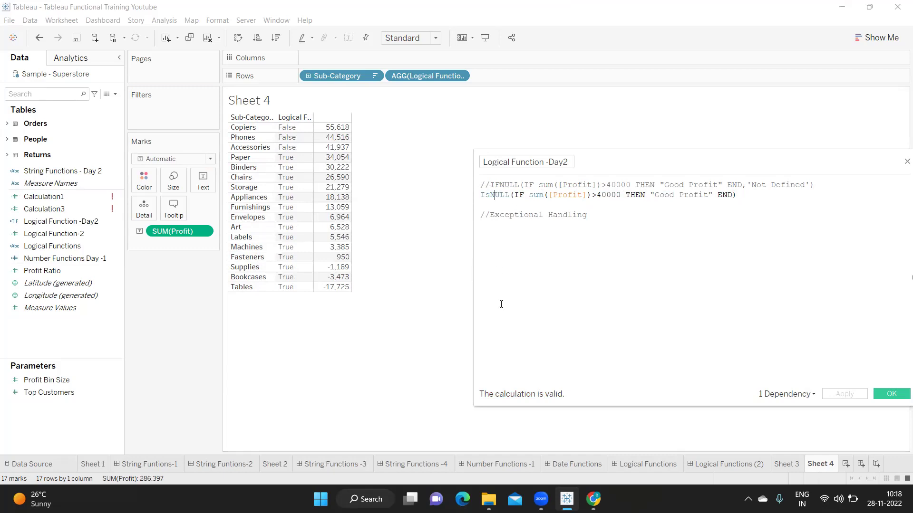
Capitalize the s in the function name so the expression begins with ISNULL.
click(491, 195)
key(BackSpace)
text(S)
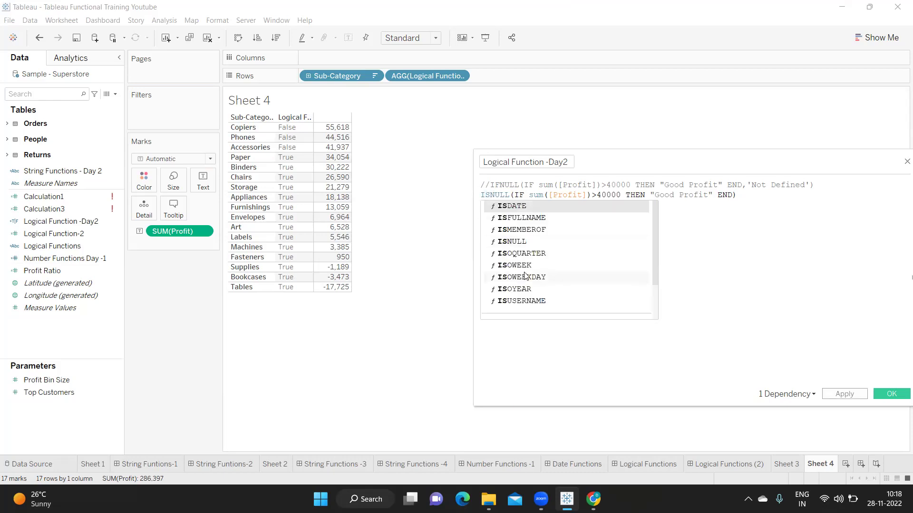
click(723, 236)
drag(738, 195, 446, 199)
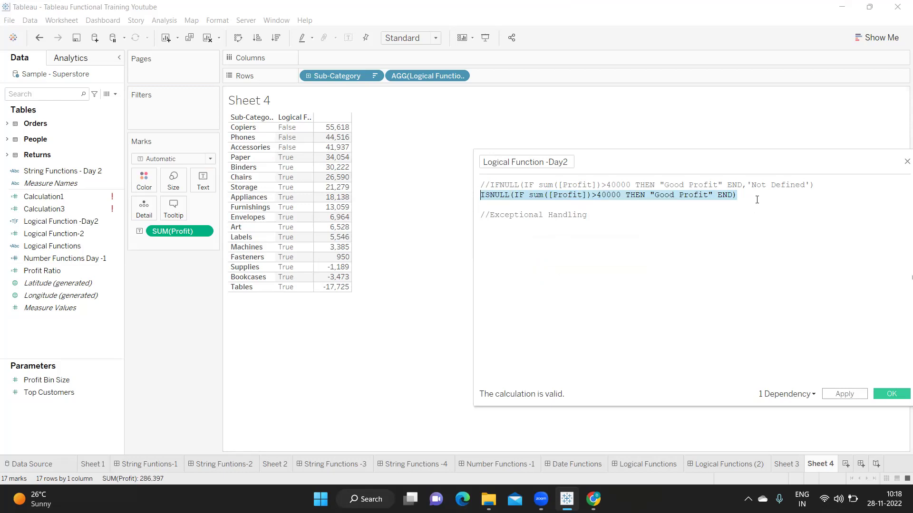
click(757, 199)
Comment out the ISNULL line with // and apply the calculation.
drag(766, 163, 666, 164)
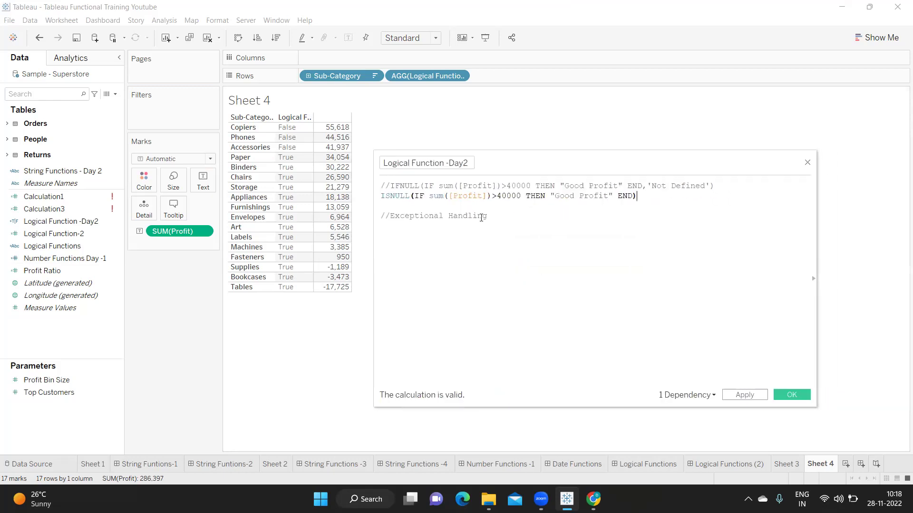
click(382, 196)
text(//)
click(742, 395)
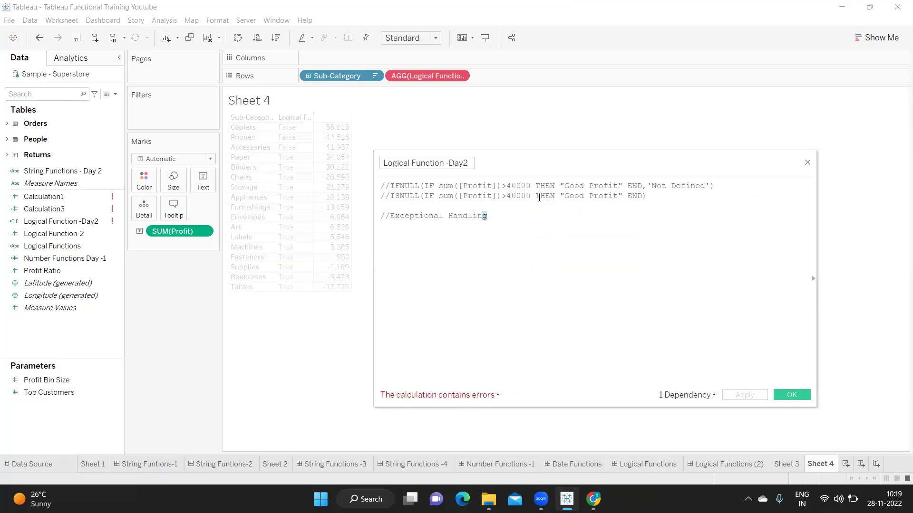
Remove the comment marks from the ISNULL line, apply the calculation and close the editor.
drag(542, 157, 605, 170)
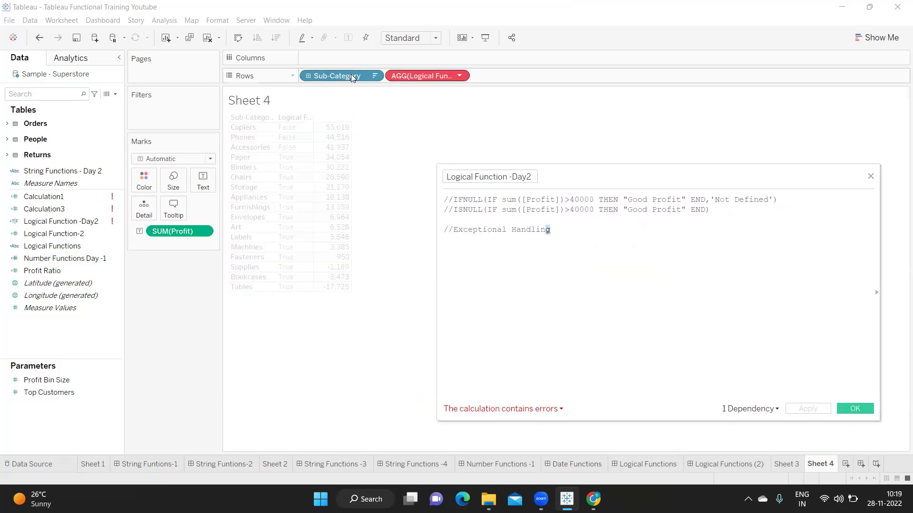
click(453, 209)
key(BackSpace)
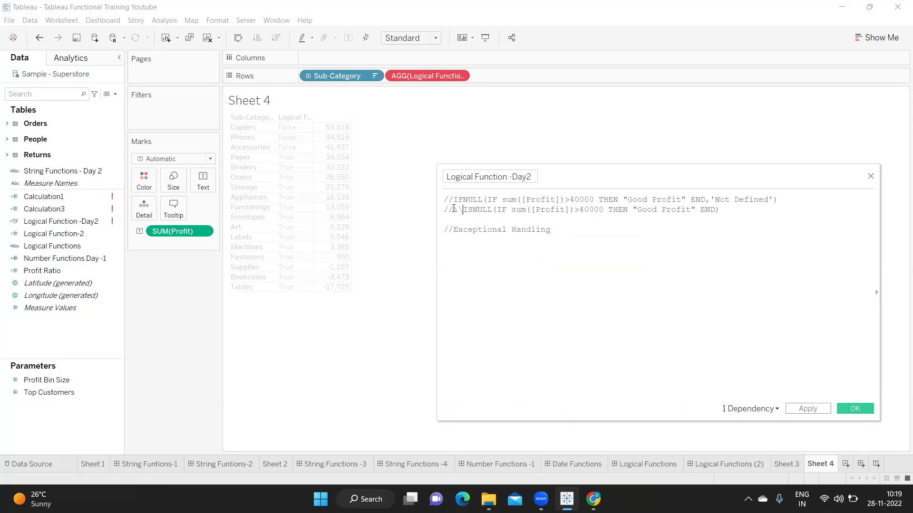
key(BackSpace)
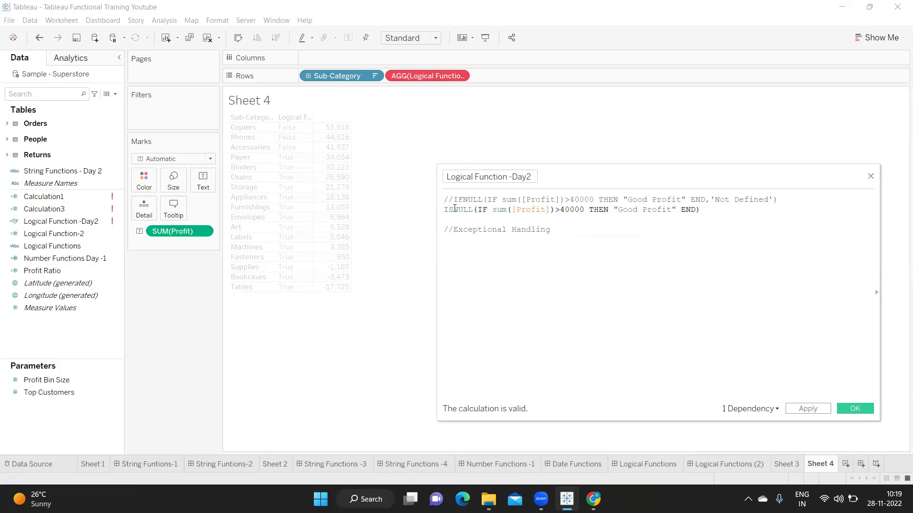
click(809, 408)
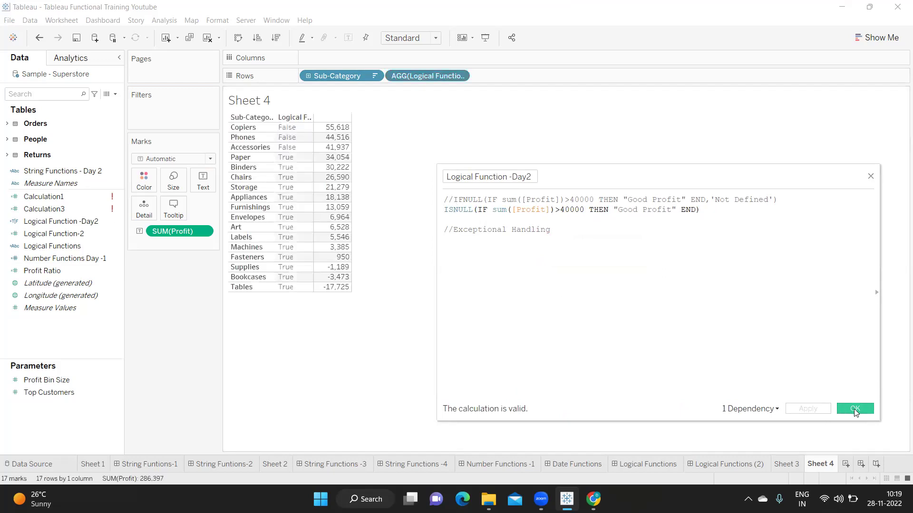
click(839, 408)
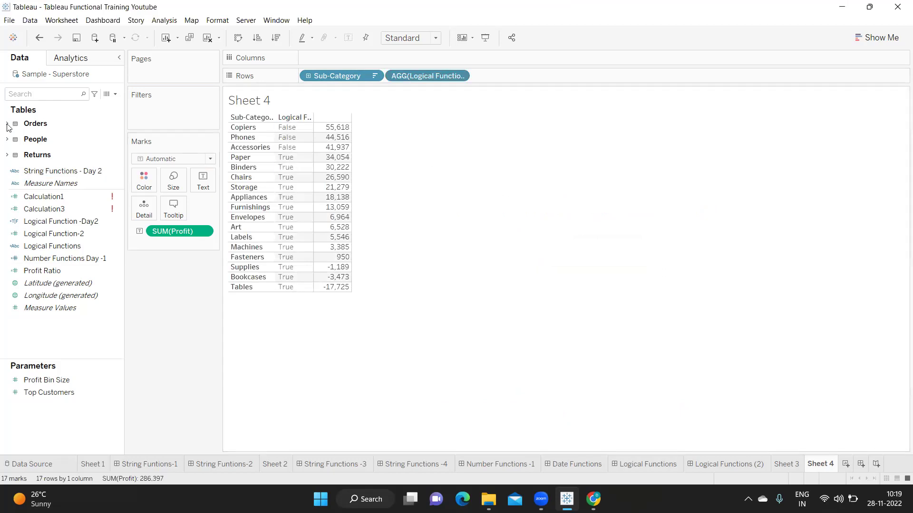
Replace the fields on rows with DateName, found by searching for "dat", and clear the search.
text(dat)
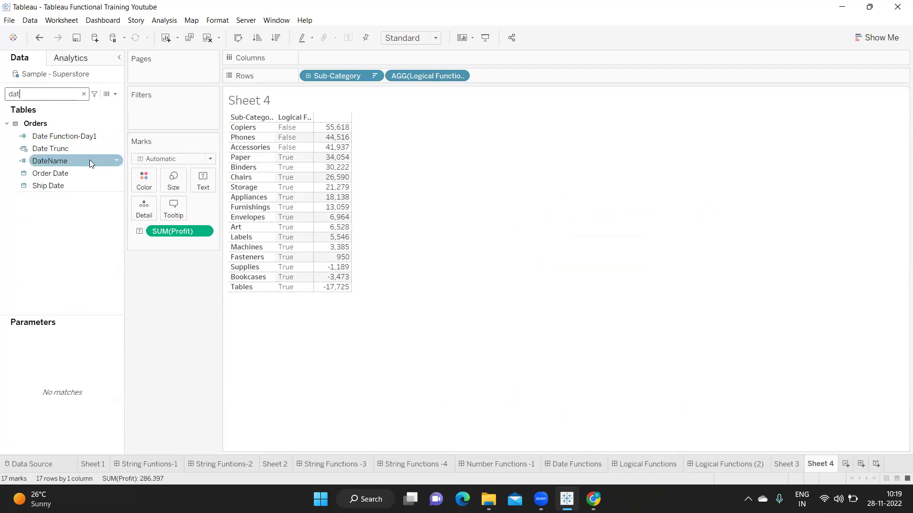
drag(335, 77, 228, 209)
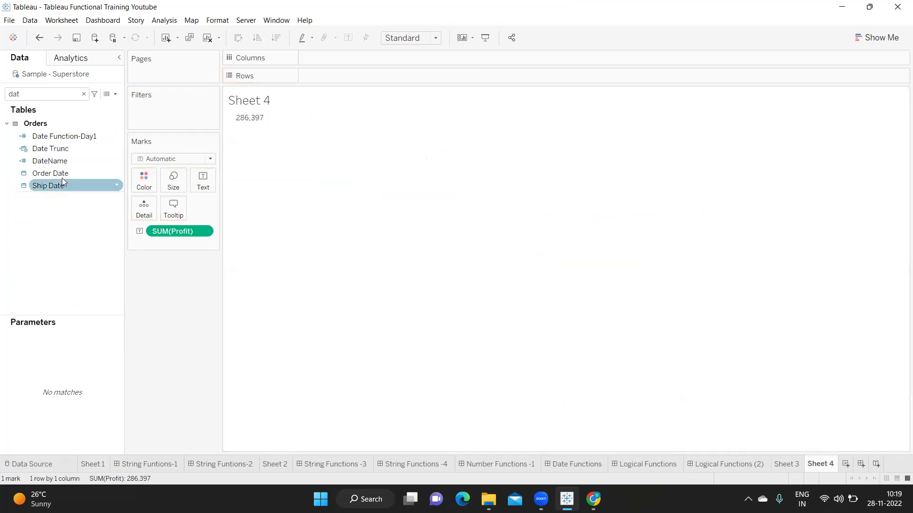
drag(60, 168, 332, 78)
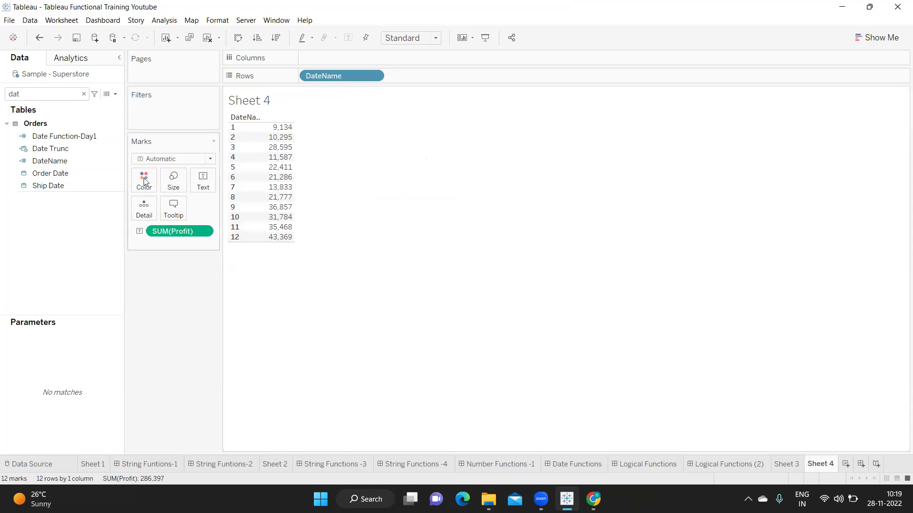
click(84, 93)
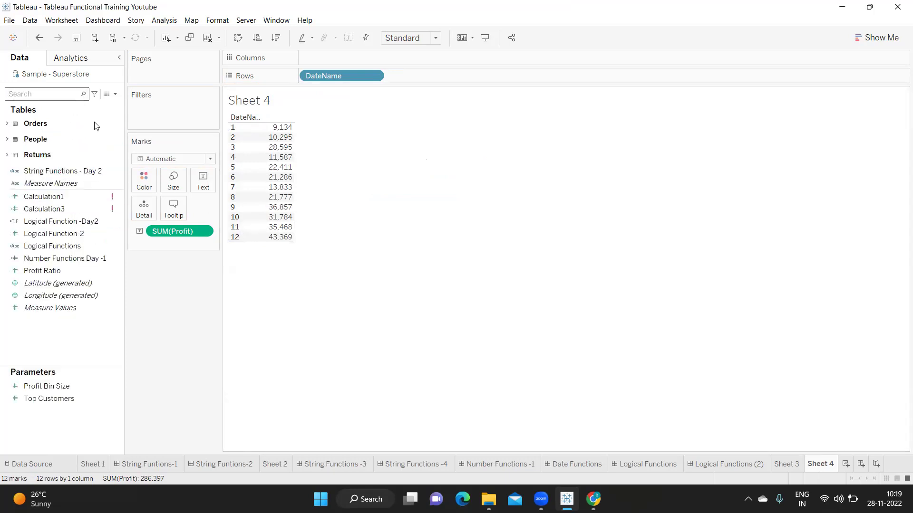
Start a new calculated field named Case Statement and move to its empty formula area.
click(115, 94)
click(84, 106)
text(C)
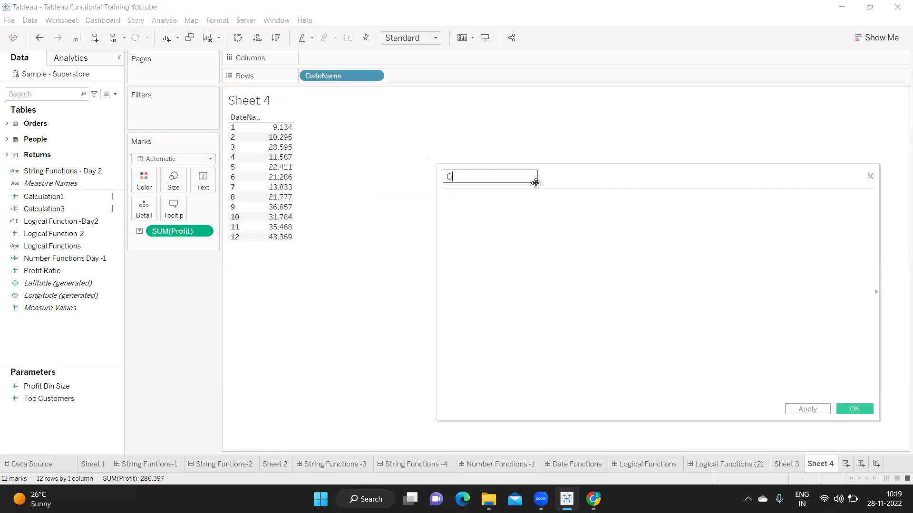
text(ase Statement)
key(Tab)
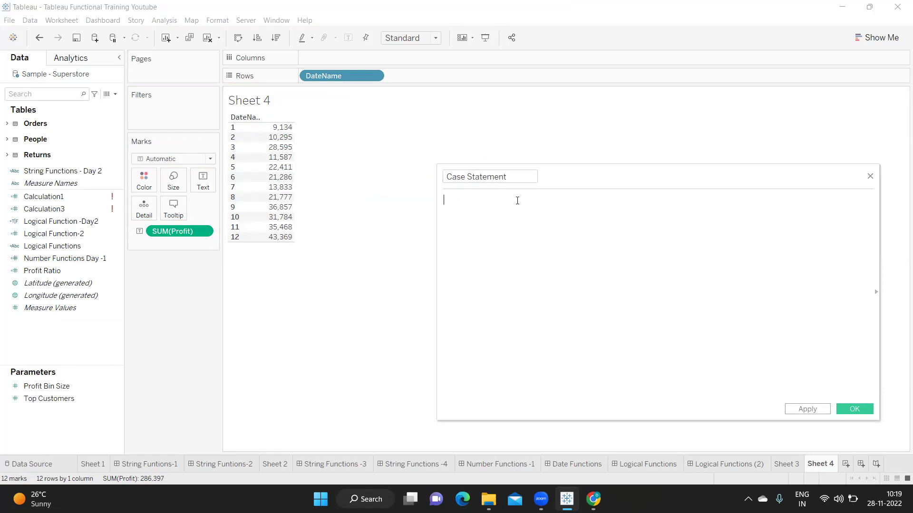
Begin the formula with CASE followed by the DateName field.
text(ca)
double_click(478, 235)
text(date)
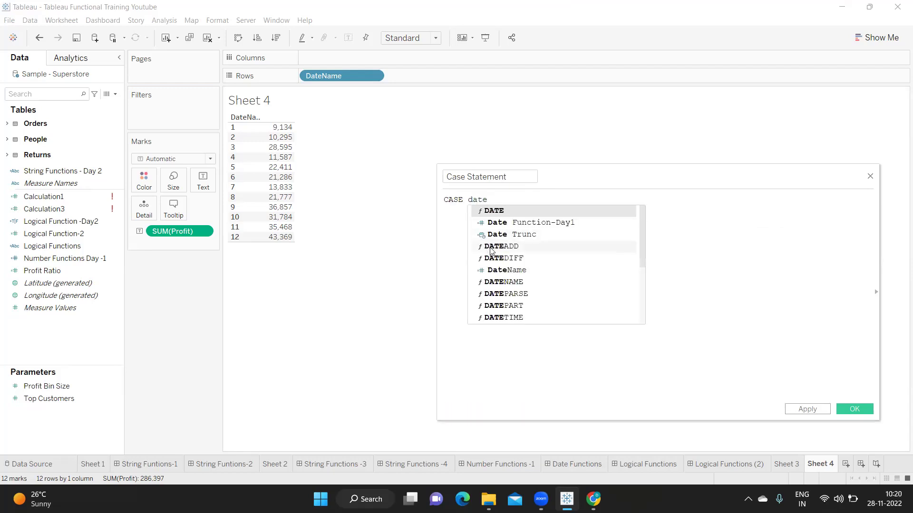
double_click(506, 270)
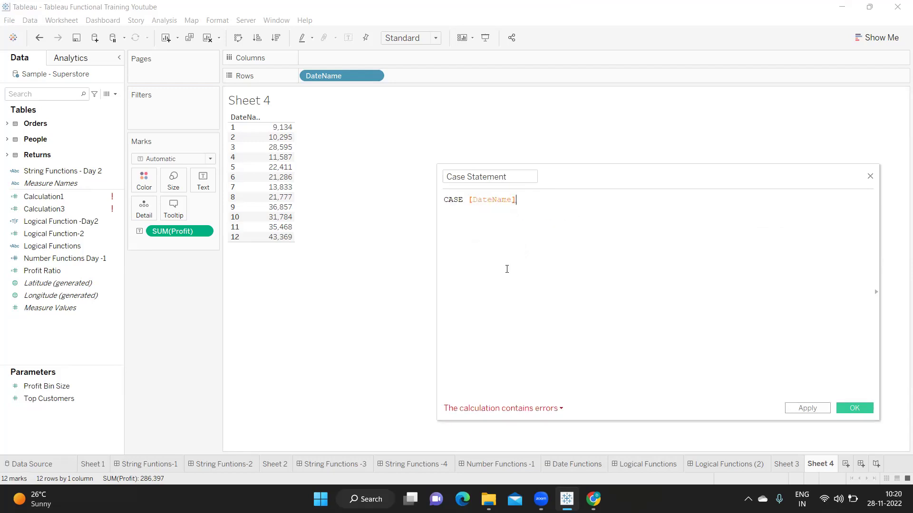
drag(519, 200, 469, 203)
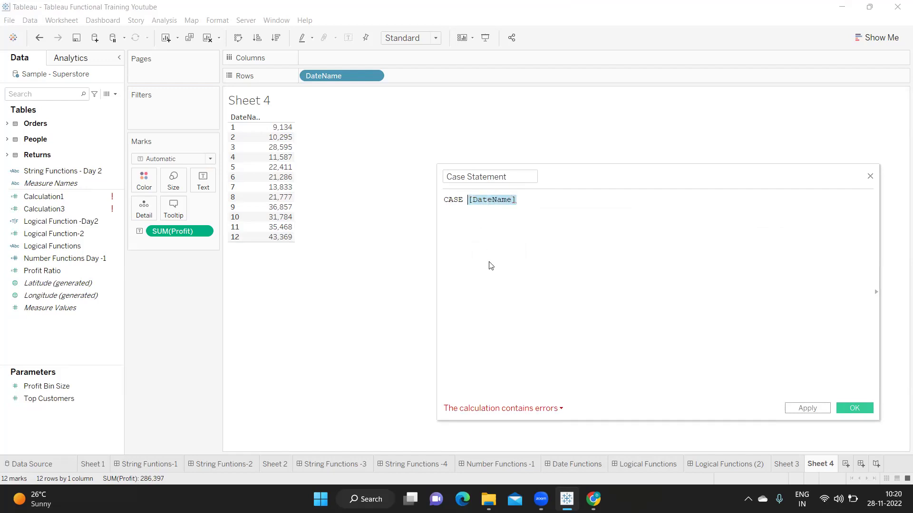
click(525, 198)
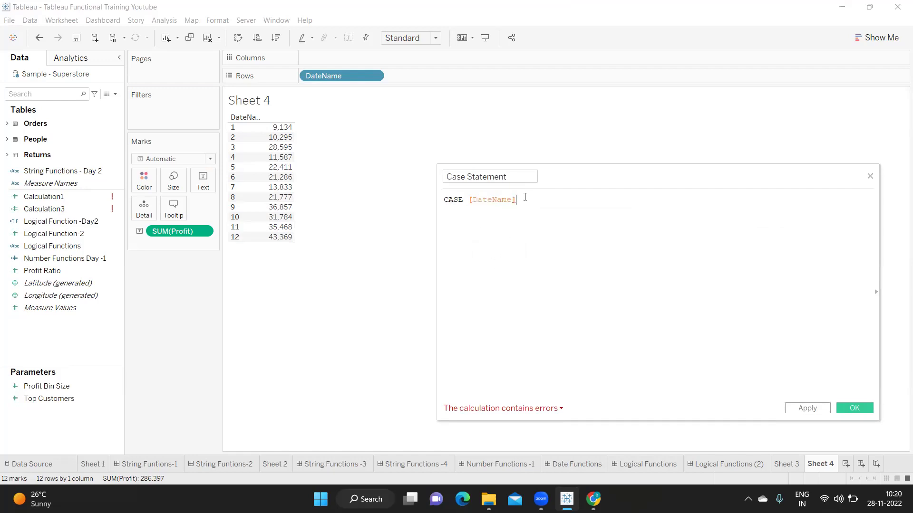
Add the line WHEN 1 THEN 'Jan' below CASE and close the statement with END.
key(Return)
text(WHEN )
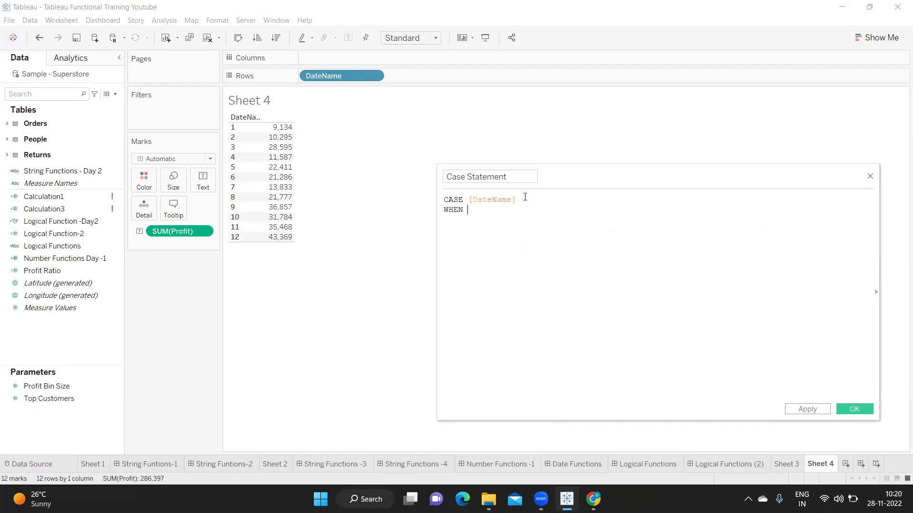
text(1 THEN)
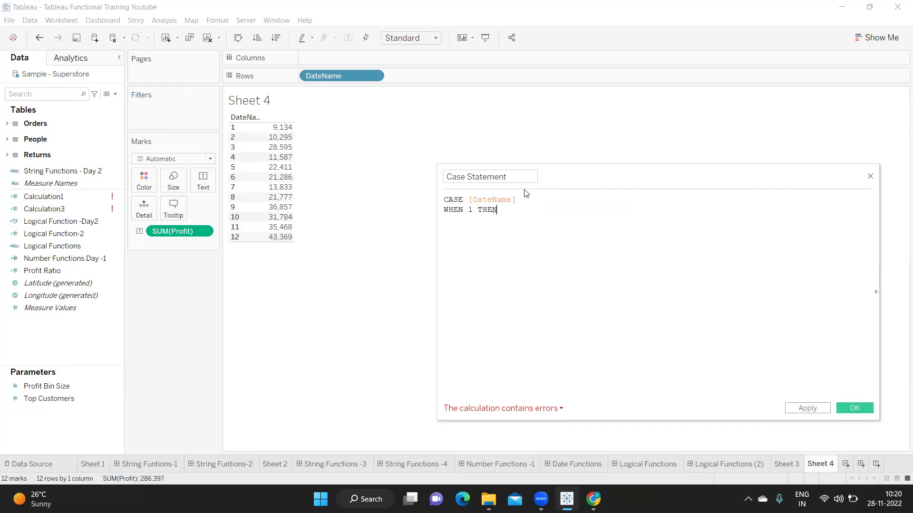
text( ')
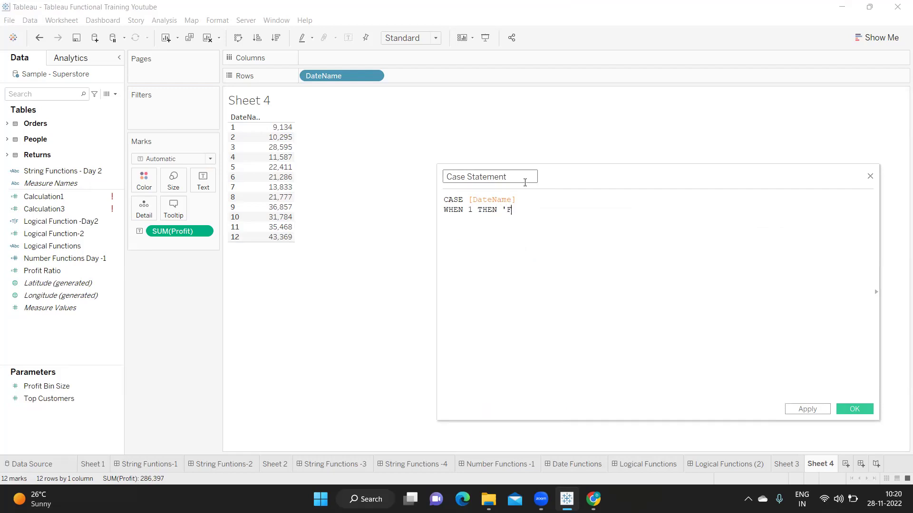
text(Jan')
key(Return)
text(e)
text(d)
key(Return)
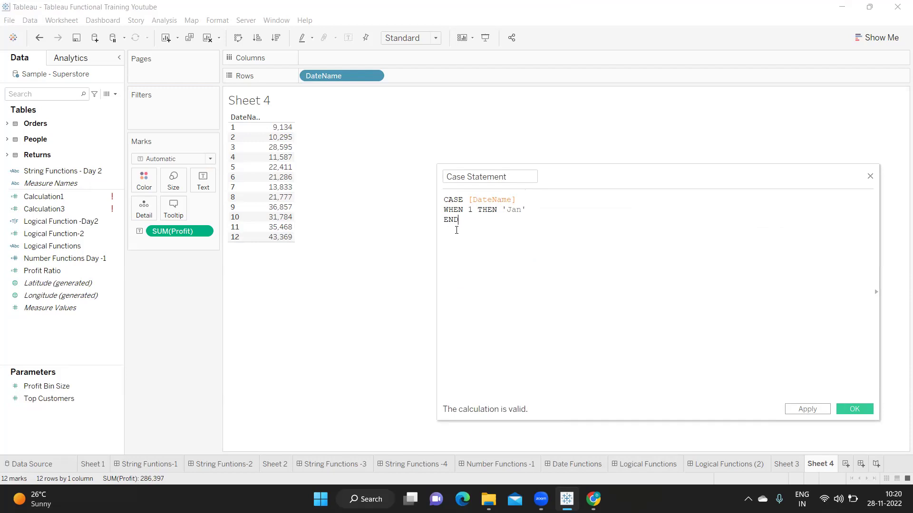
Copy the WHEN 1 THEN 'Jan' line and paste it five times above END.
click(528, 210)
drag(528, 210, 442, 213)
key(ctrl+c)
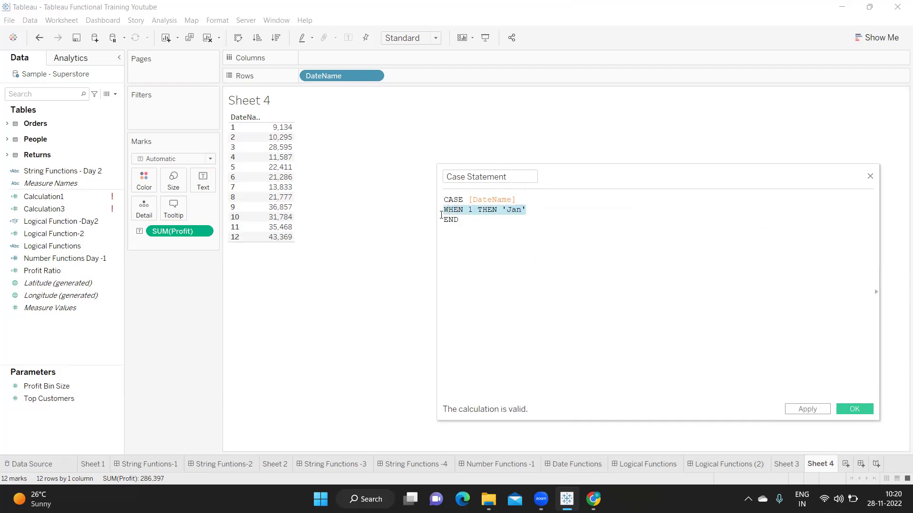
click(541, 205)
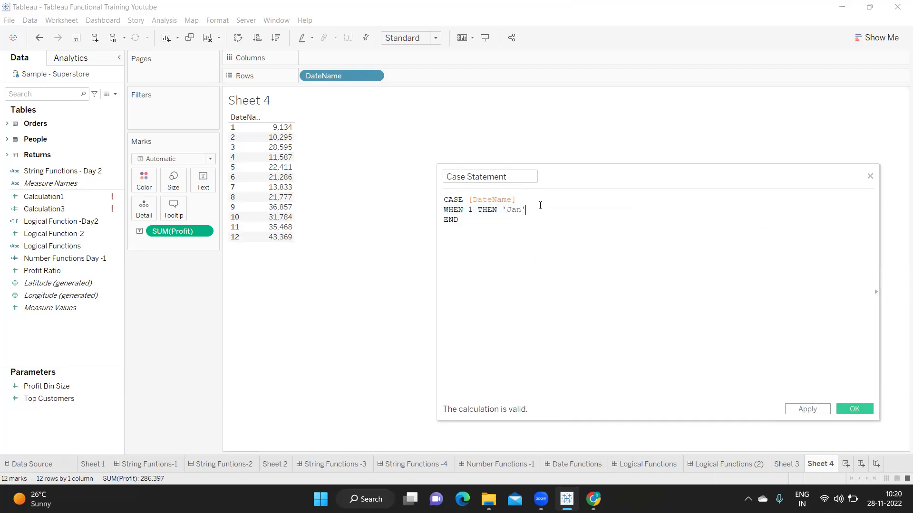
key(Return)
key(ctrl+v)
key(Return)
key(ctrl+v)
key(Return)
key(ctrl+v)
key(Return)
key(ctrl+v)
key(Return)
key(ctrl+v)
click(540, 205)
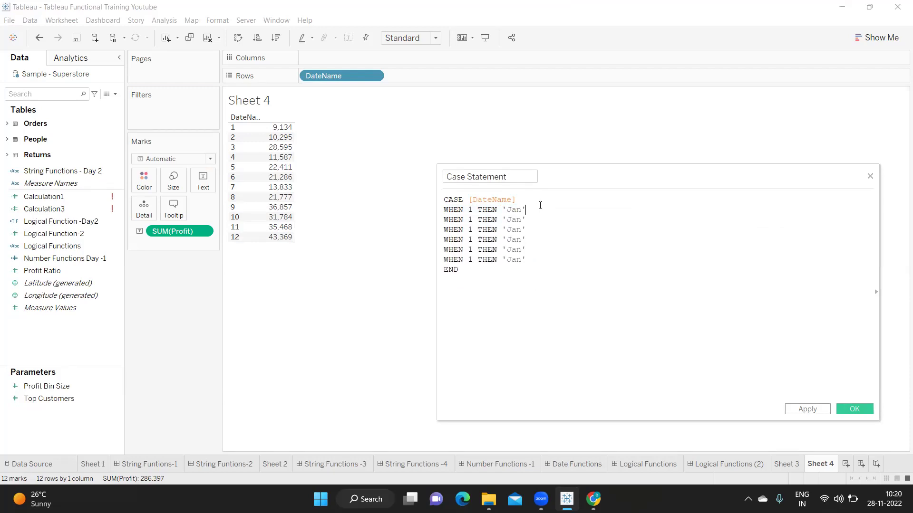
Duplicate the block of six WHEN lines above END, each on its own line, for twelve lines in all.
drag(526, 260, 436, 210)
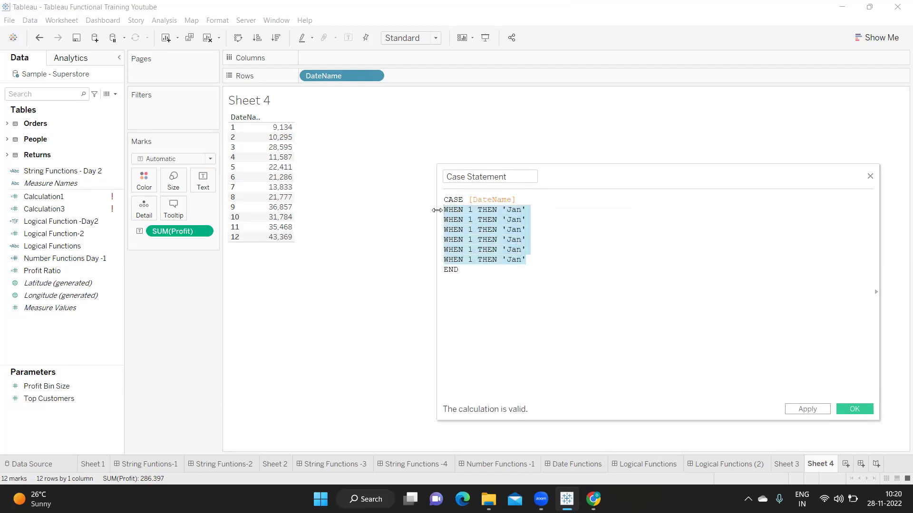
key(ctrl+c)
click(536, 261)
key(ctrl+v)
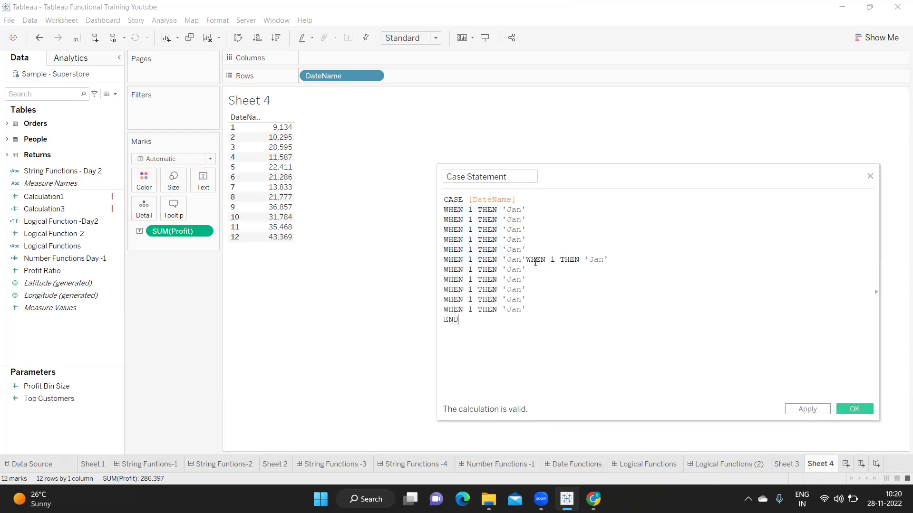
drag(526, 261, 609, 259)
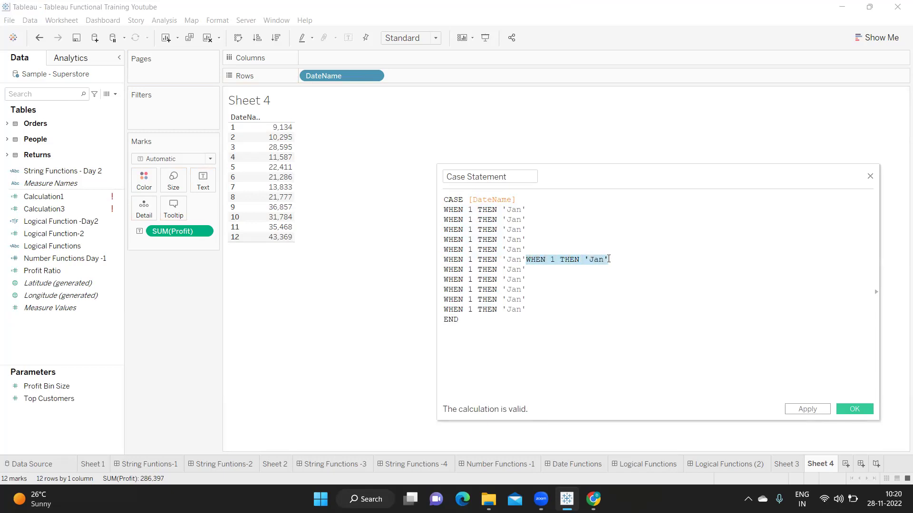
key(Delete)
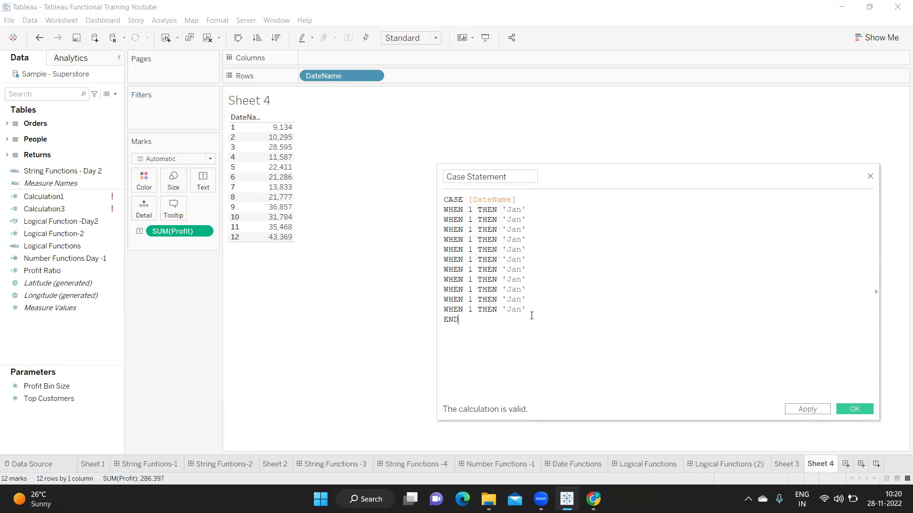
key(Return)
key(ctrl+v)
Renumber the second to sixth WHEN lines as 2, 3, 4, 5 and 6.
key(BackSpace)
text(2)
key(Down)
key(BackSpace)
text(3)
key(Down)
key(Down)
key(BackSpace)
text(5)
key(Down)
key(BackSpace)
text(6)
key(Down)
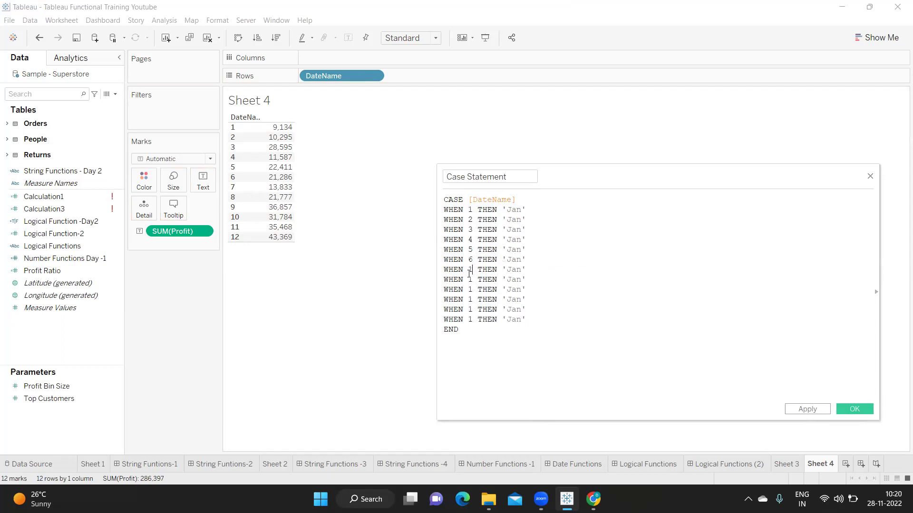
Renumber the seventh to eleventh WHEN lines as 7 through 11, and the last line as 11.
key(BackSpace)
text(7)
key(Down)
key(BackSpace)
text(8)
key(Down)
key(BackSpace)
text(9)
key(Down)
text(0)
key(Down)
text(1)
key(Down)
text(1)
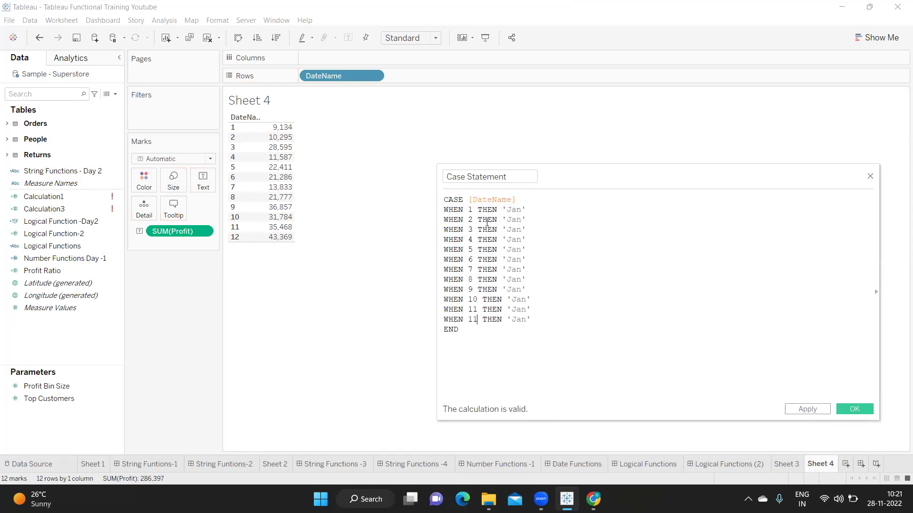
Replace 'Jan' in WHEN lines 2 to 7 with Feb, Mar, Apr, May, Jun and Jul.
double_click(509, 221)
text(Feb)
double_click(518, 230)
text(Mar)
double_click(516, 240)
text(Apr)
double_click(513, 247)
text(May)
double_click(513, 261)
text(Jun)
double_click(514, 270)
text(Jul)
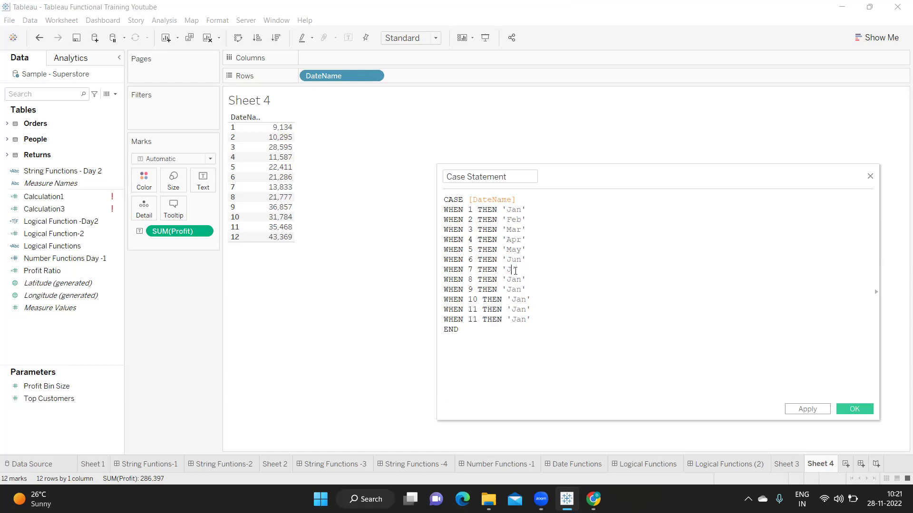
Replace 'Jan' in the last five WHEN lines with Aug, Sep, Oct, Nov and Dec.
double_click(515, 279)
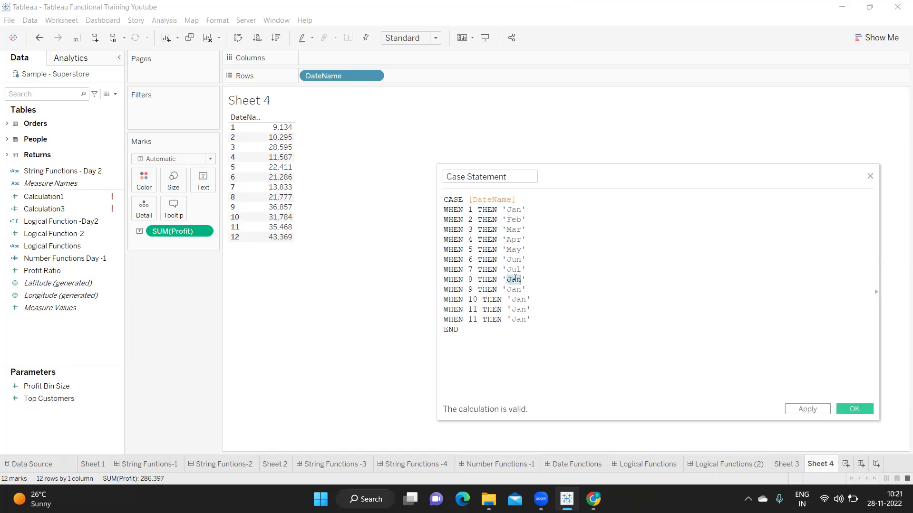
text(Aug)
double_click(514, 289)
text(Sep)
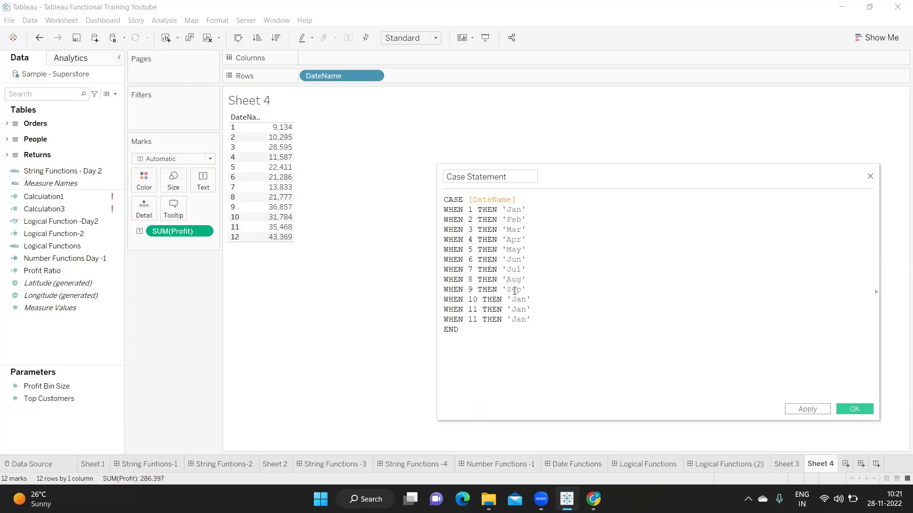
double_click(515, 297)
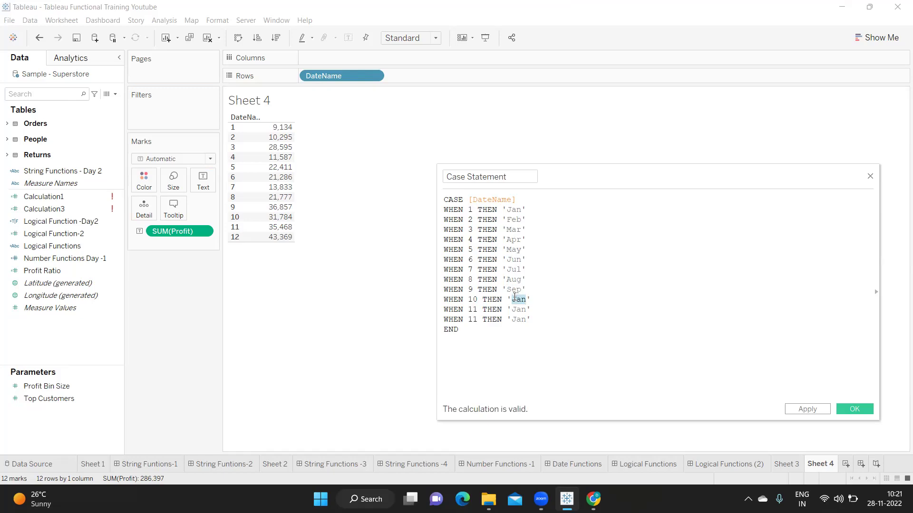
text(Oct)
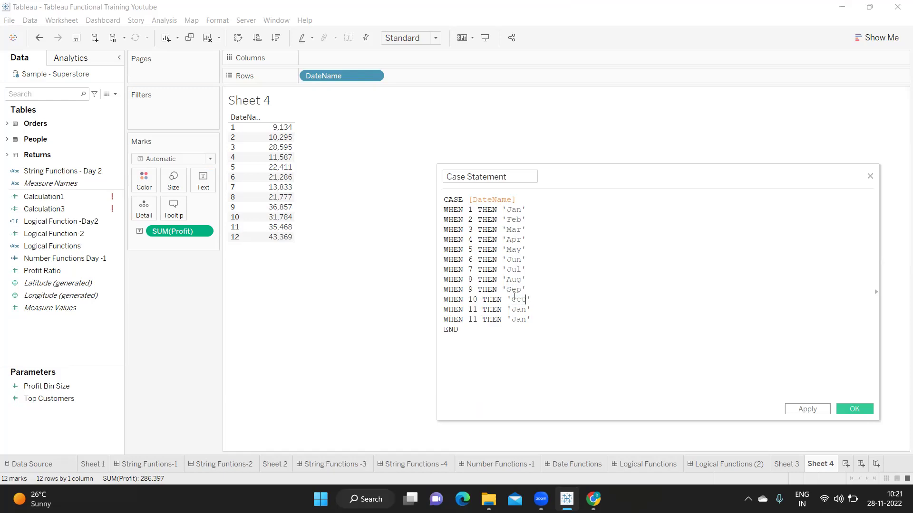
double_click(519, 310)
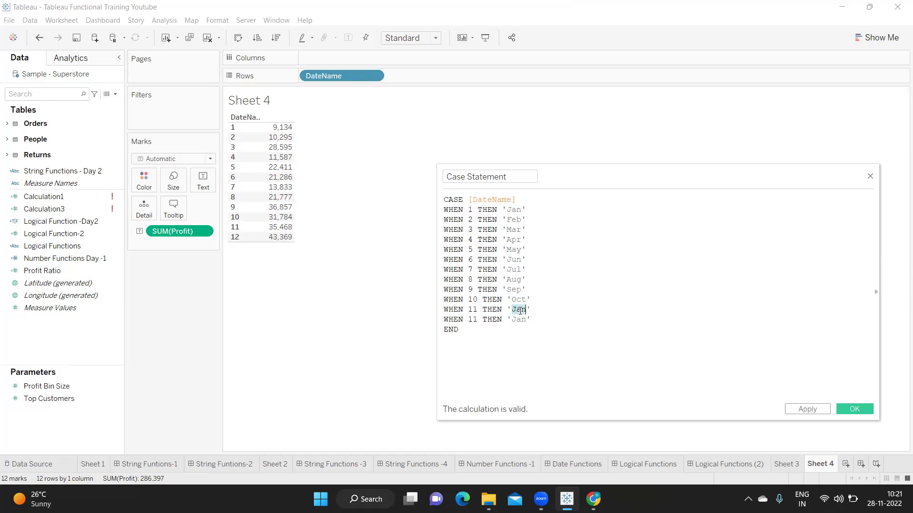
text(Nov)
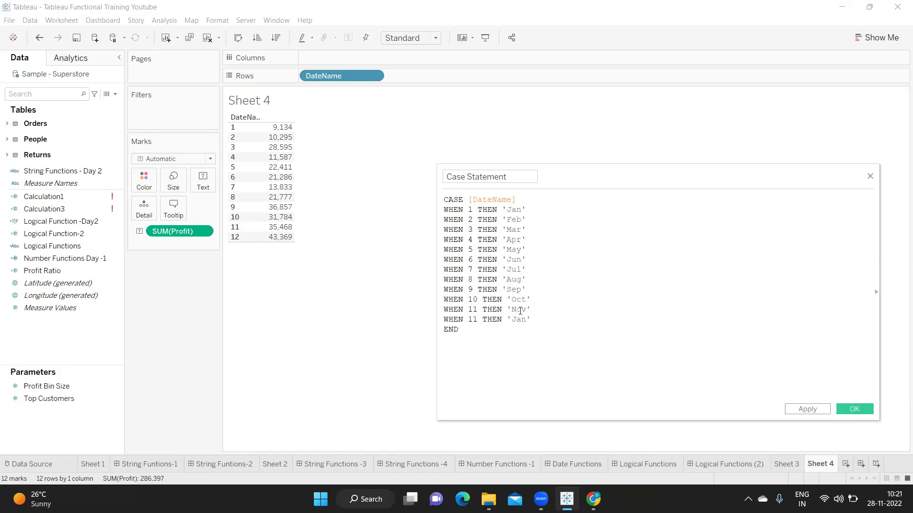
key(BackSpace)
text(v)
double_click(518, 320)
text(DEC)
key(BackSpace)
key(BackSpace)
text(ec)
Apply the calculation and add the Case Statement field to rows after DateName, checking its month labels.
click(804, 409)
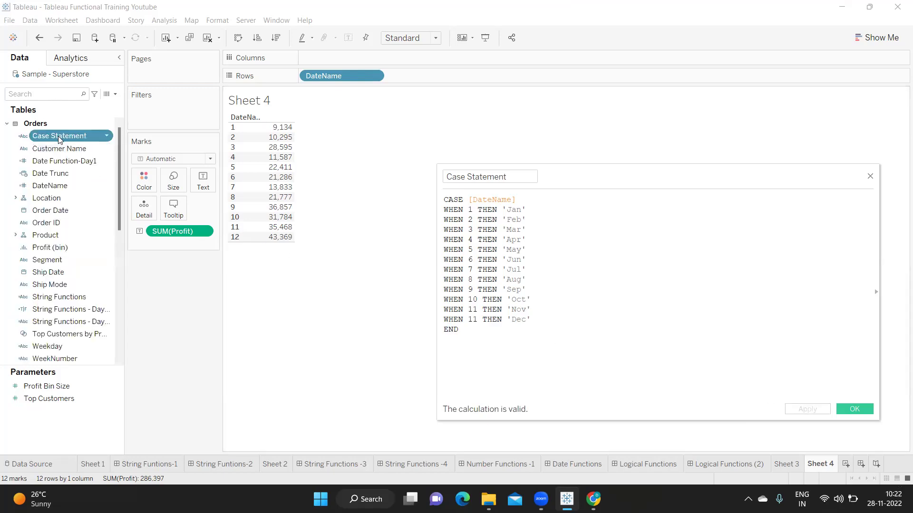
drag(58, 136, 313, 93)
drag(267, 125, 279, 242)
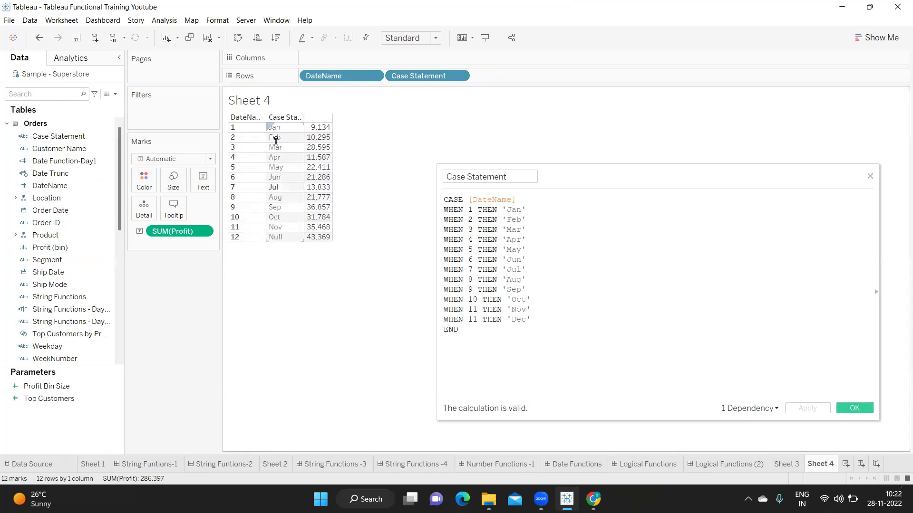
Set the WHEN value of the 'Dec' line to 12 and apply the calculation.
click(474, 332)
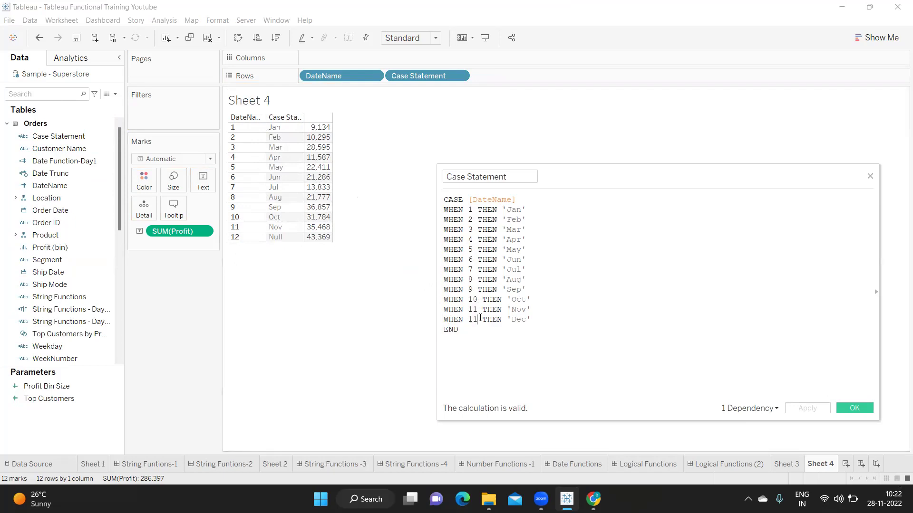
drag(543, 323, 443, 313)
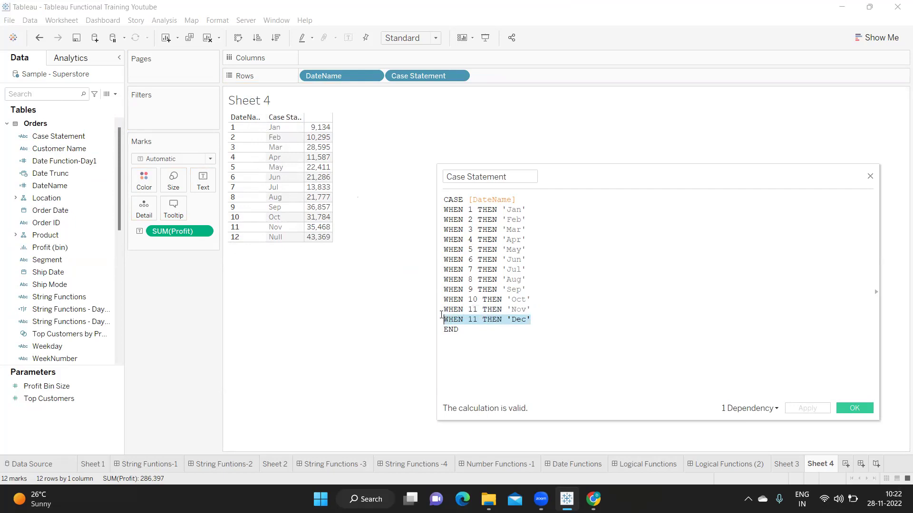
click(475, 321)
key(Delete)
text(2)
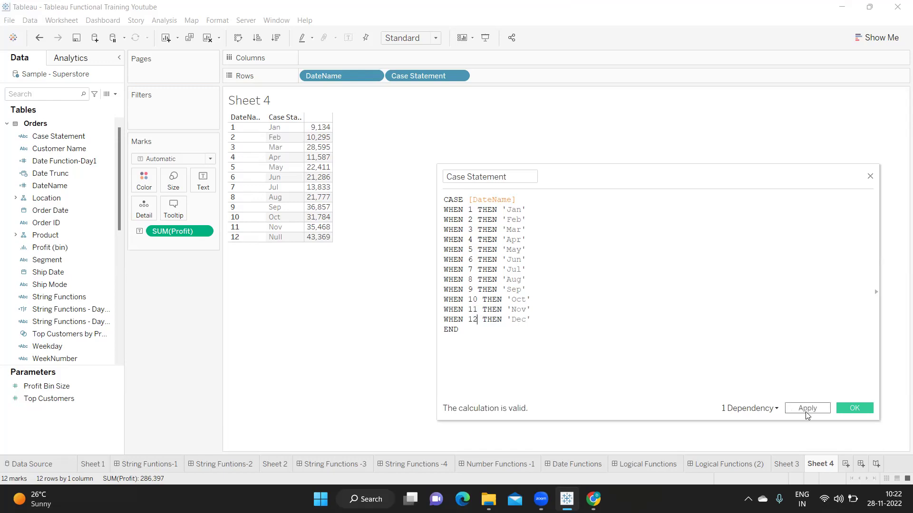
click(808, 411)
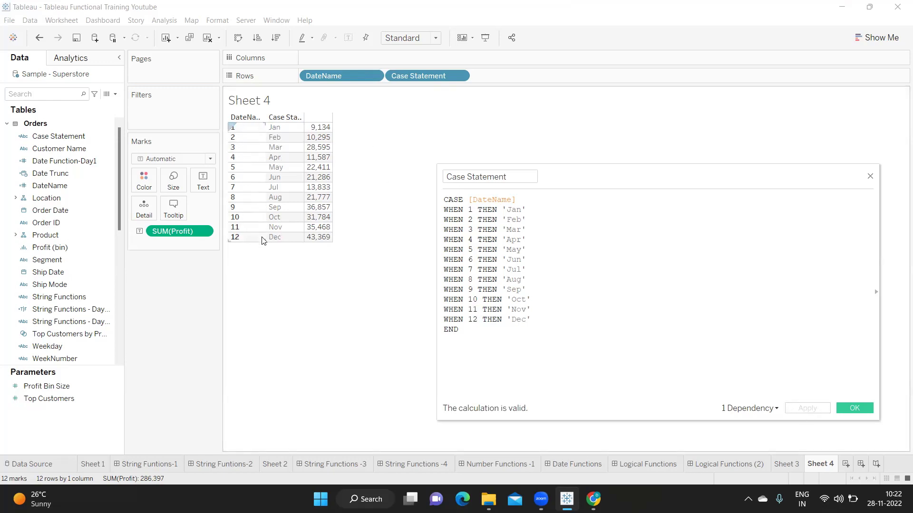
Comment out the WHEN 11 THEN 'Nov' line with // and apply the calculation.
click(445, 313)
text(//)
click(805, 409)
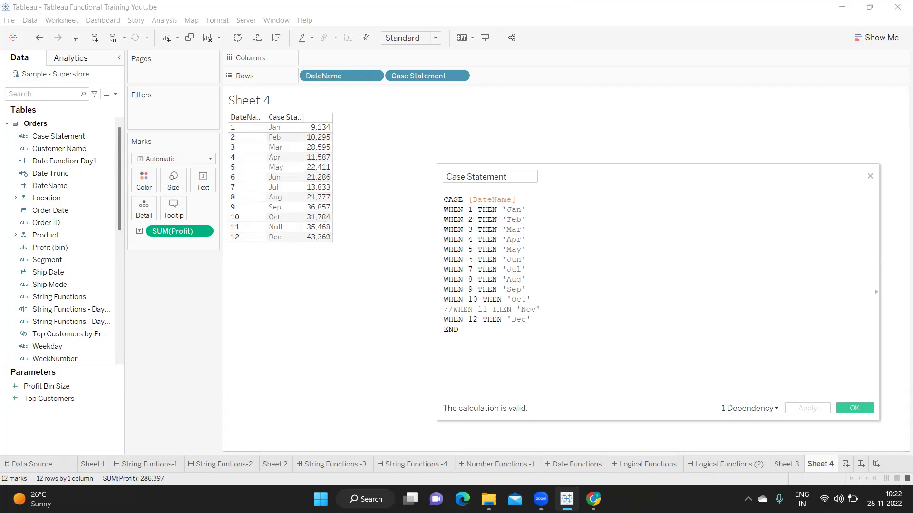
Remove the comment marks from the WHEN 11 THEN 'Nov' line.
click(452, 312)
key(BackSpace)
key(BackSpace)
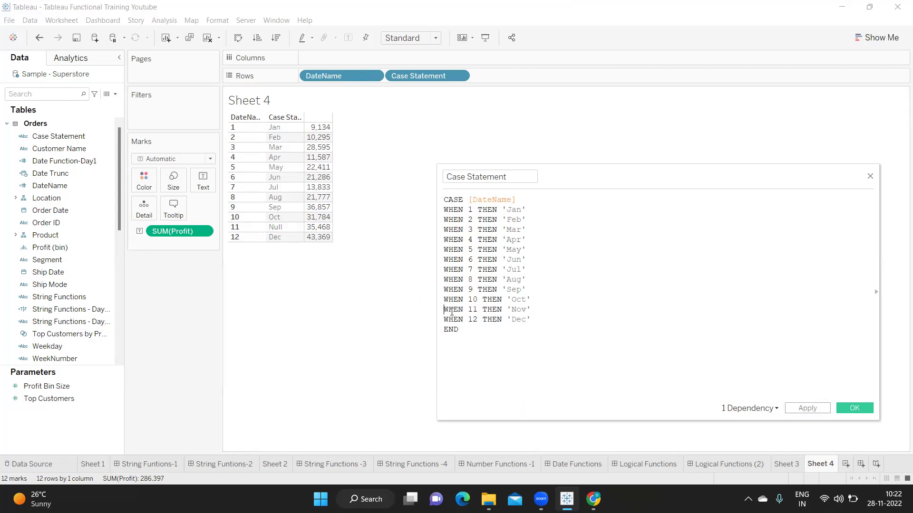
Insert IFNULL( on its own line above CASE [DateName] in the Case Statement formula, without a closing parenthesis there.
click(445, 202)
key(Return)
click(449, 195)
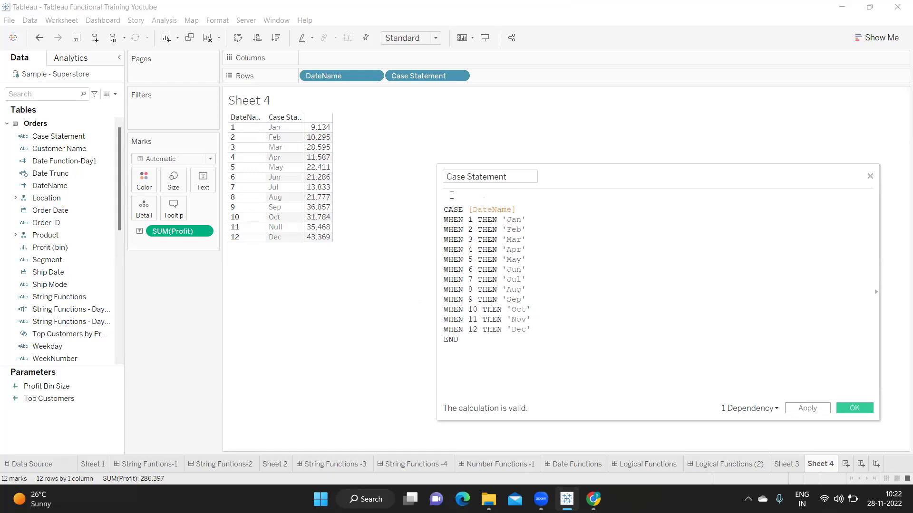
text(if)
key(Down)
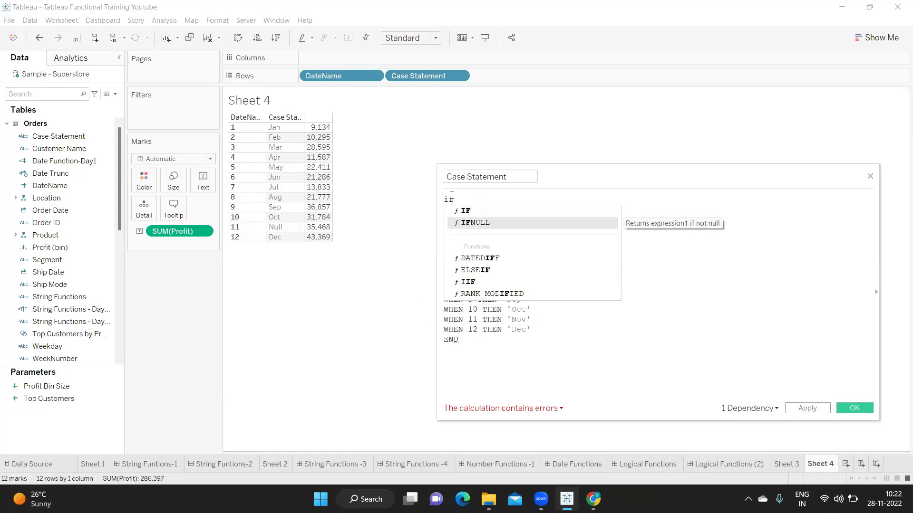
key(Delete)
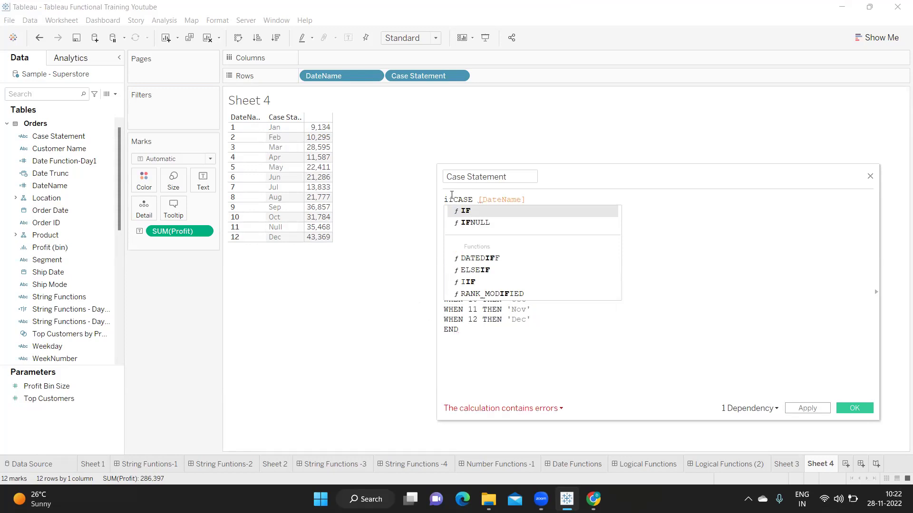
key(Escape)
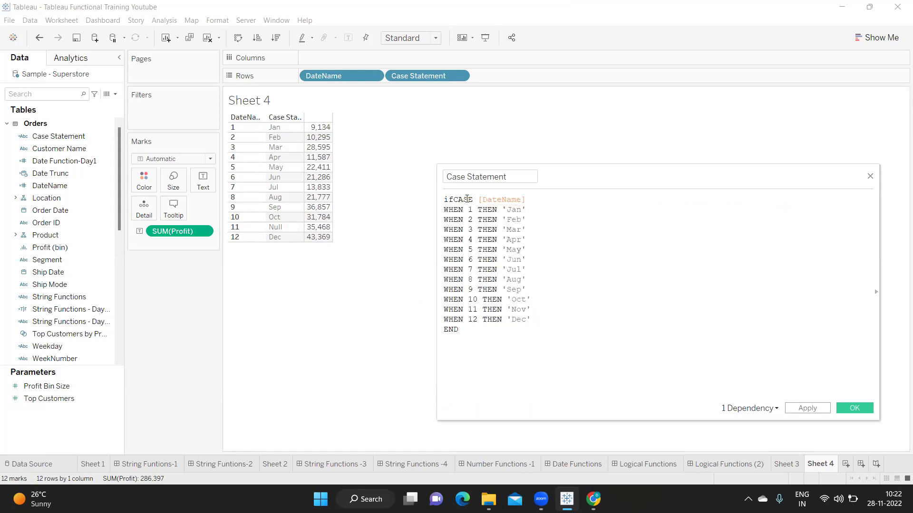
key(Return)
click(465, 199)
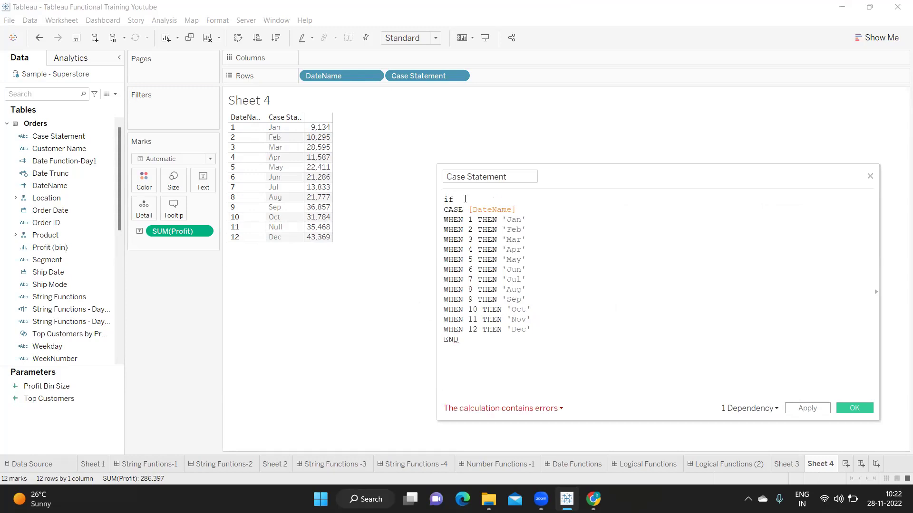
key(ctrl+space)
double_click(465, 219)
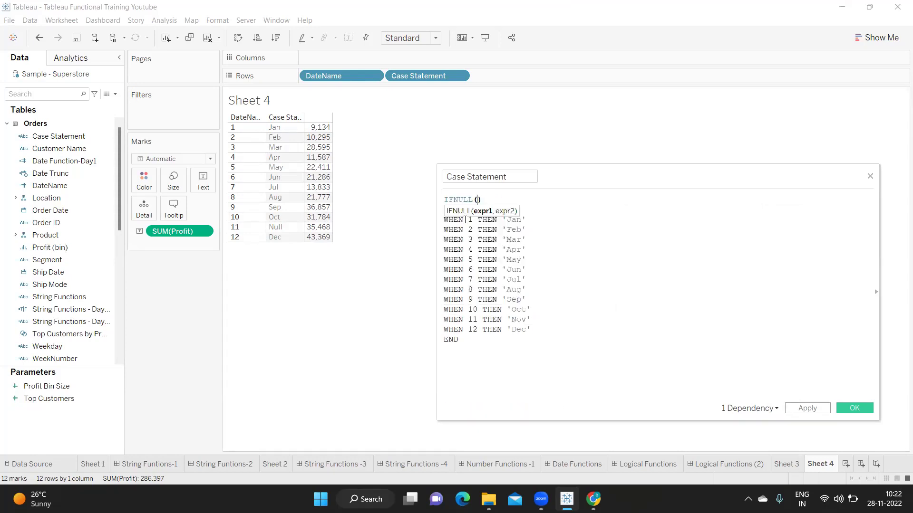
key(Delete)
Add a comma and the text Not Cat after END as the second argument of IFNULL.
click(471, 343)
text(,'Not Cat)
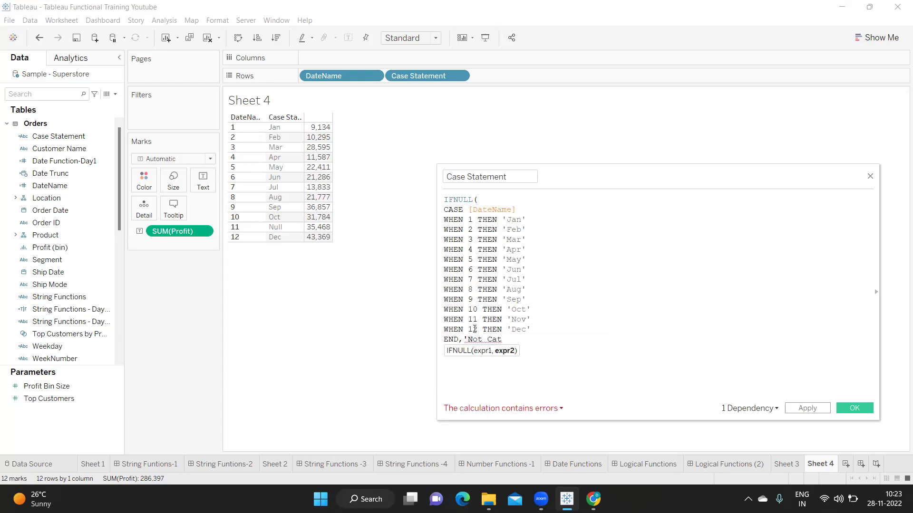
text(")
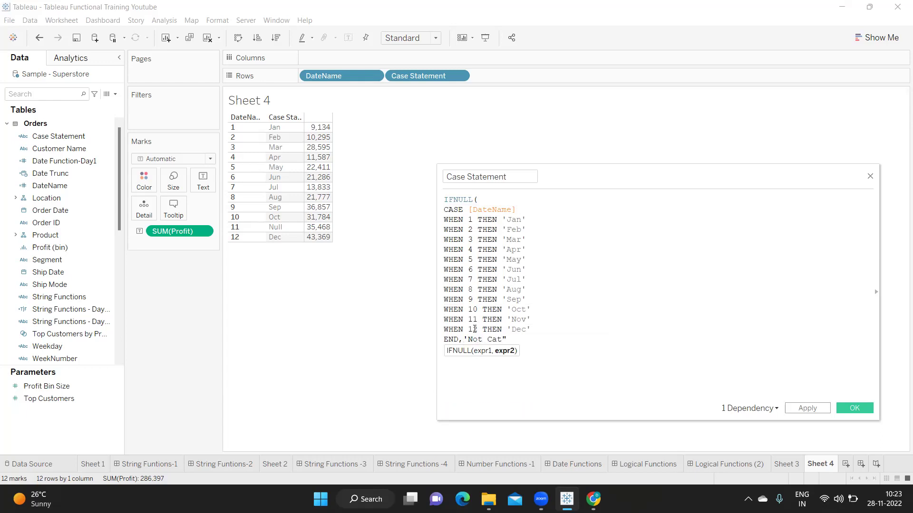
click(474, 329)
key(BackSpace)
text(')
text(1)
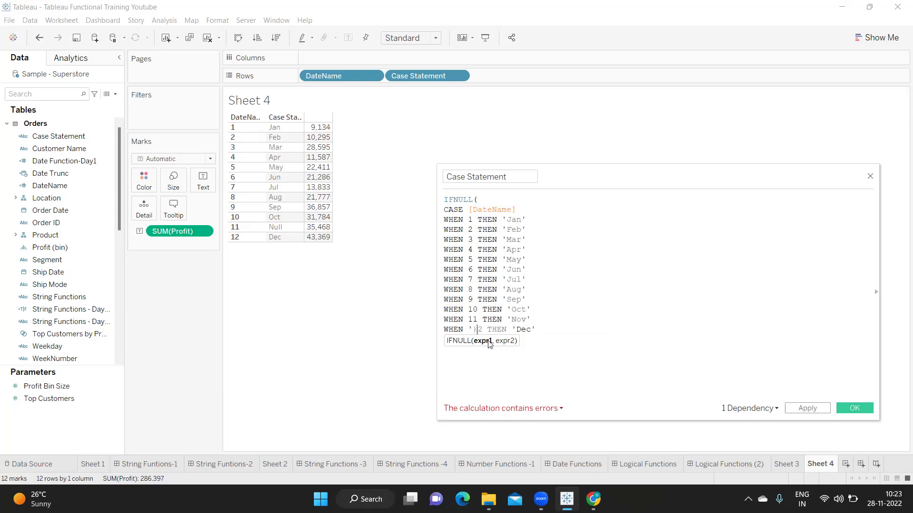
key(BackSpace)
key(BackSpace)
text(1)
Complete the formula's last line as END,'Not Cat') with matching single quotes and a closing parenthesis.
click(523, 342)
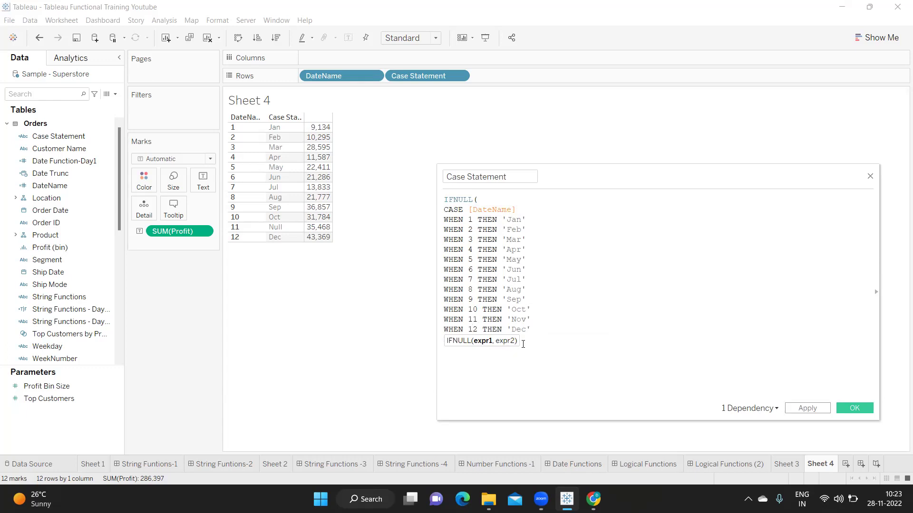
key(Return)
text(END,'Not Cat"))
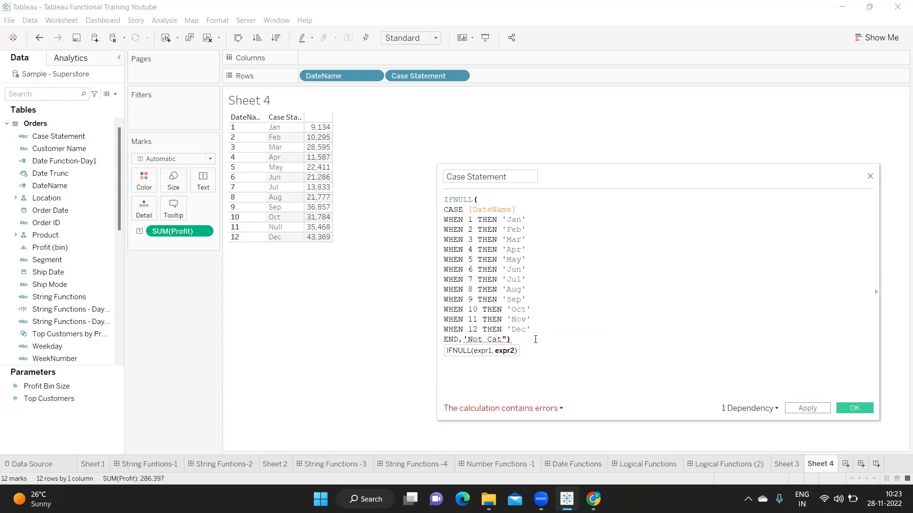
key(BackSpace)
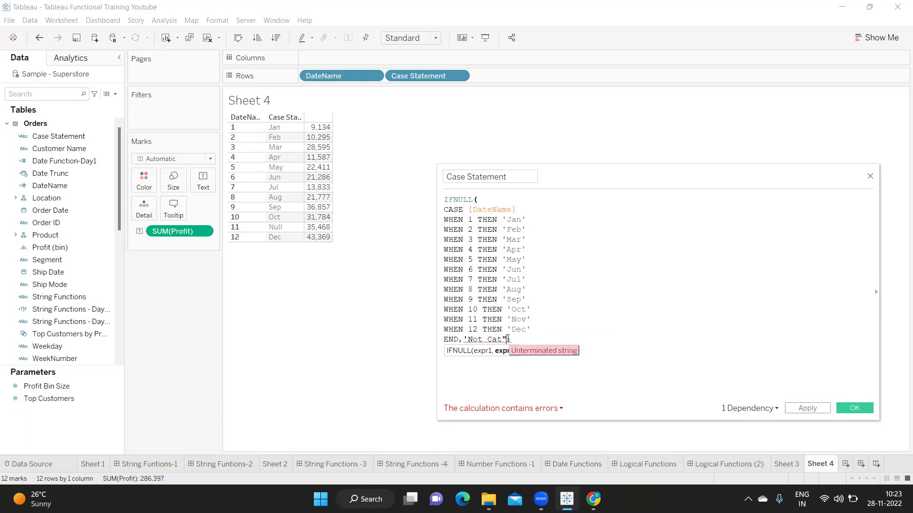
key(BackSpace)
text())
text(')
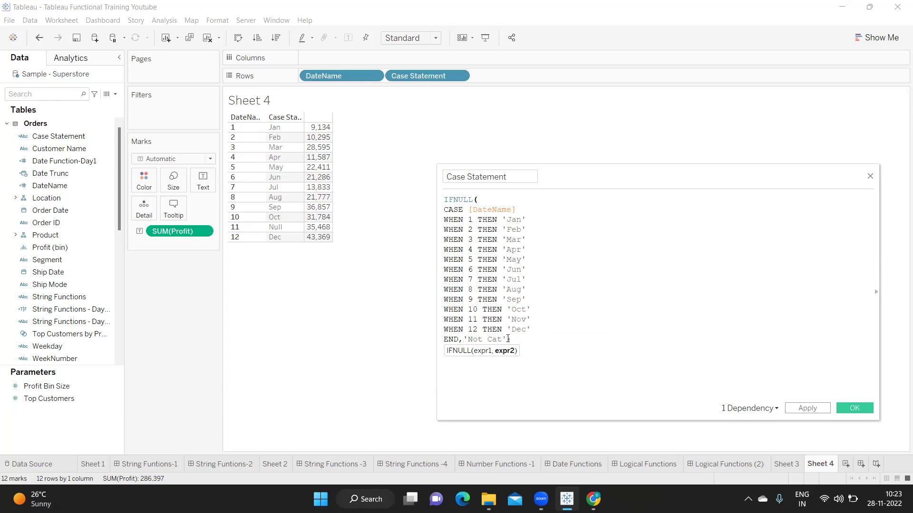
click(577, 350)
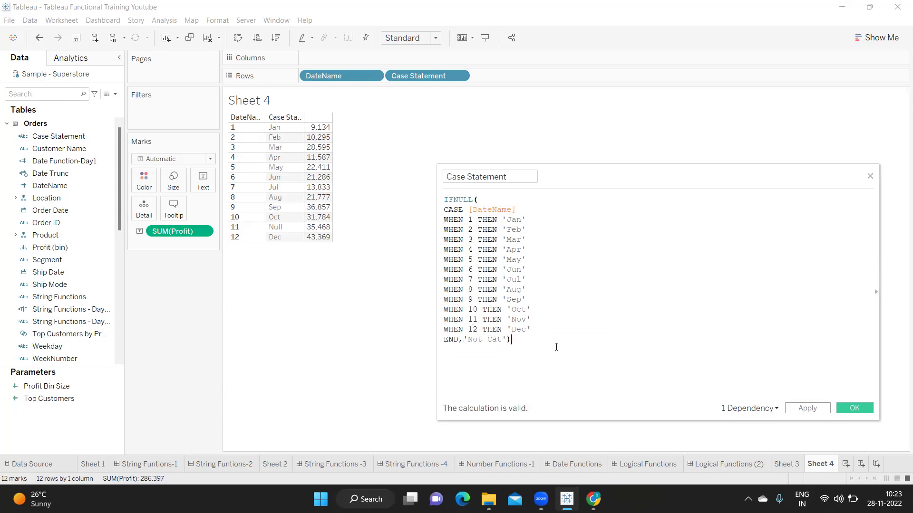
Select the whole IFNULL formula, apply the calculation and close its editor.
key(shift+Up)
key(shift+Up)
key(shift+Up)
key(shift+Up)
key(shift+Up)
key(shift+Up)
key(shift+Up)
key(shift+Up)
key(shift+Up)
key(shift+Up)
key(shift+Up)
key(shift+Up)
key(shift+Up)
key(shift+Up)
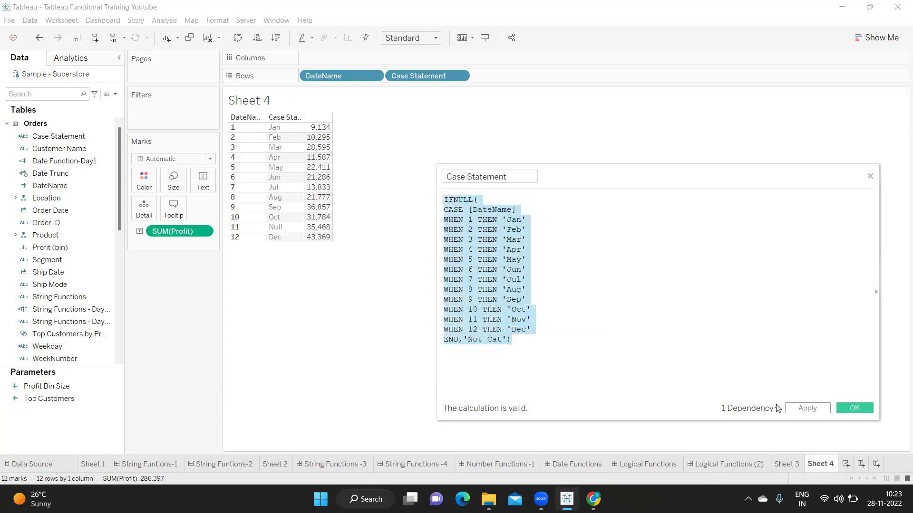
click(803, 410)
click(842, 408)
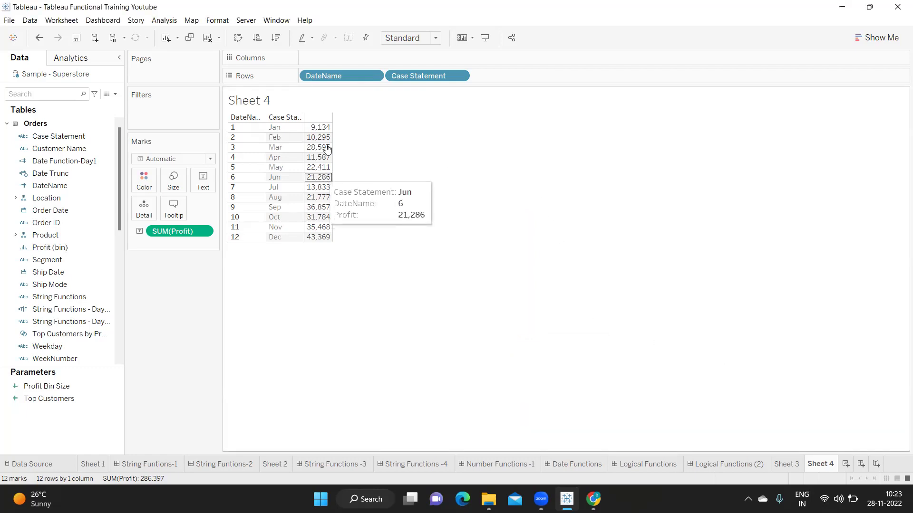
Reopen the Case Statement field for editing and add the comment //try to write the same thing using Nestedif below its formula.
mouse_move(342, 76)
mouse_down()
mouse_move(414, 200)
mouse_move(332, 78)
mouse_up()
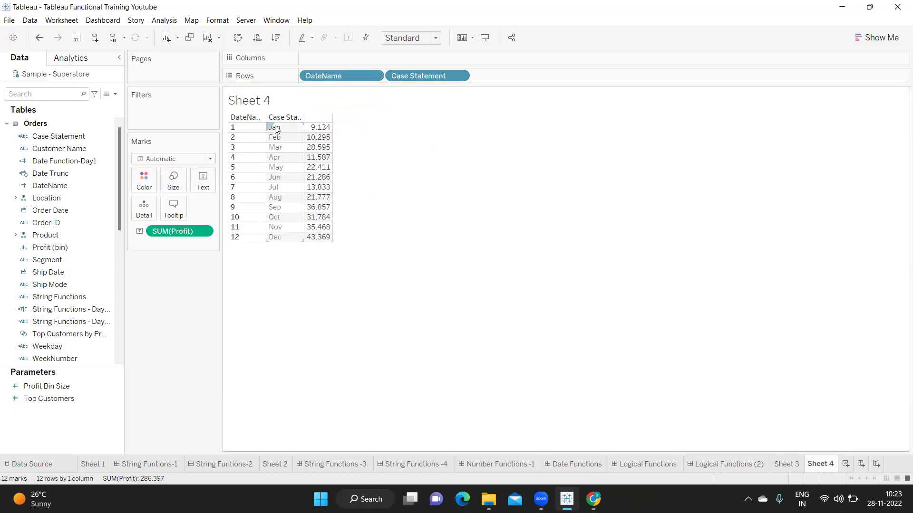
right_click(104, 137)
click(116, 197)
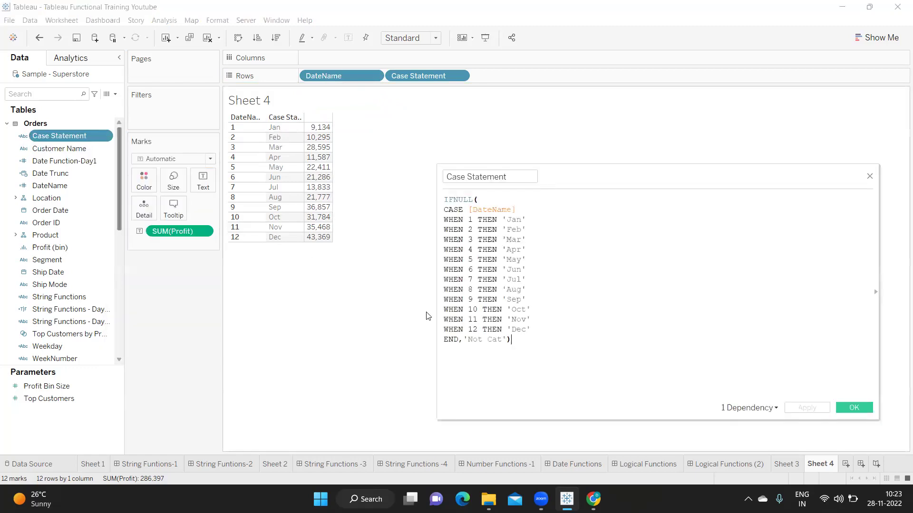
drag(534, 341, 437, 202)
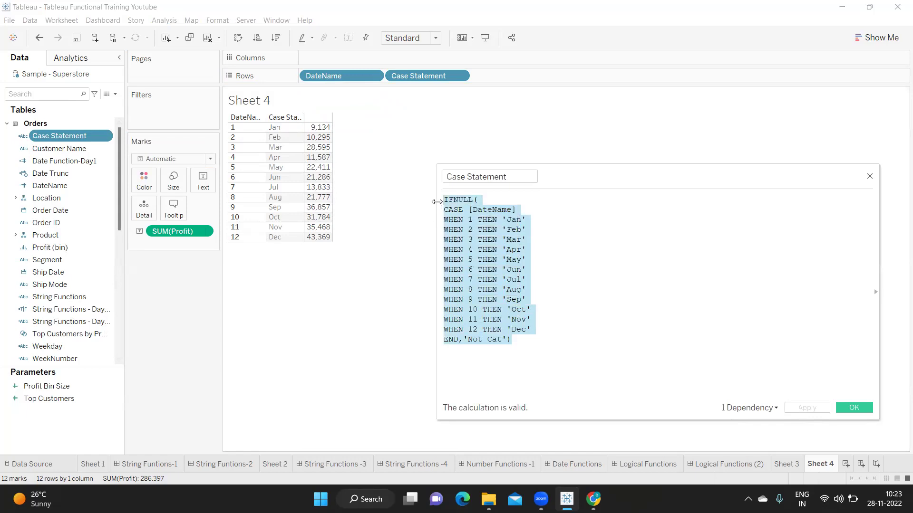
click(511, 339)
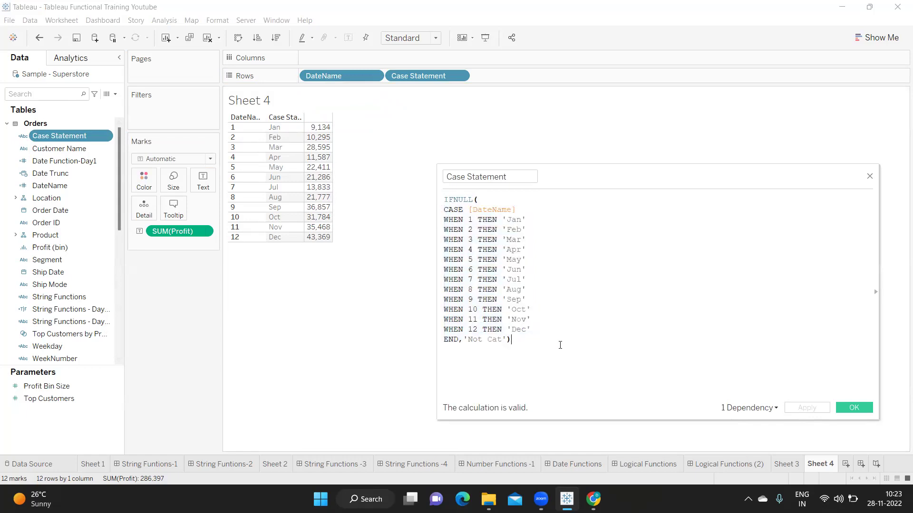
drag(516, 340, 430, 178)
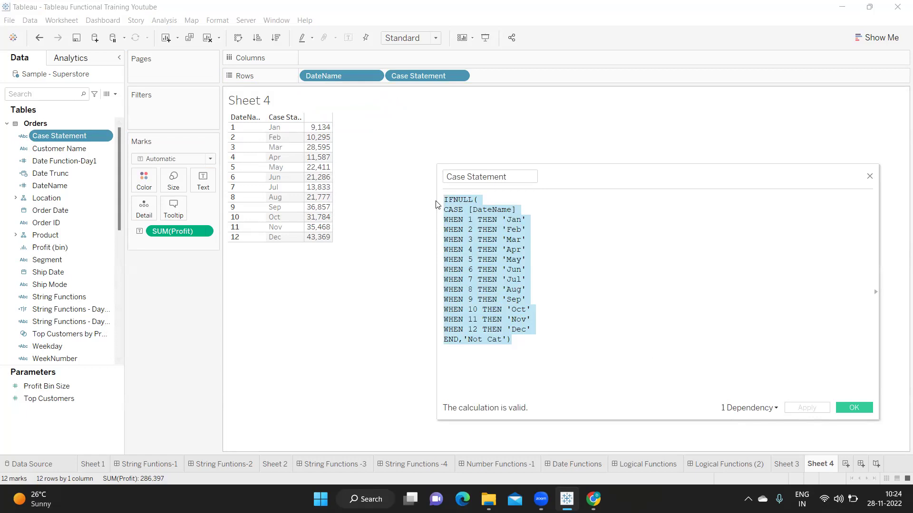
click(508, 361)
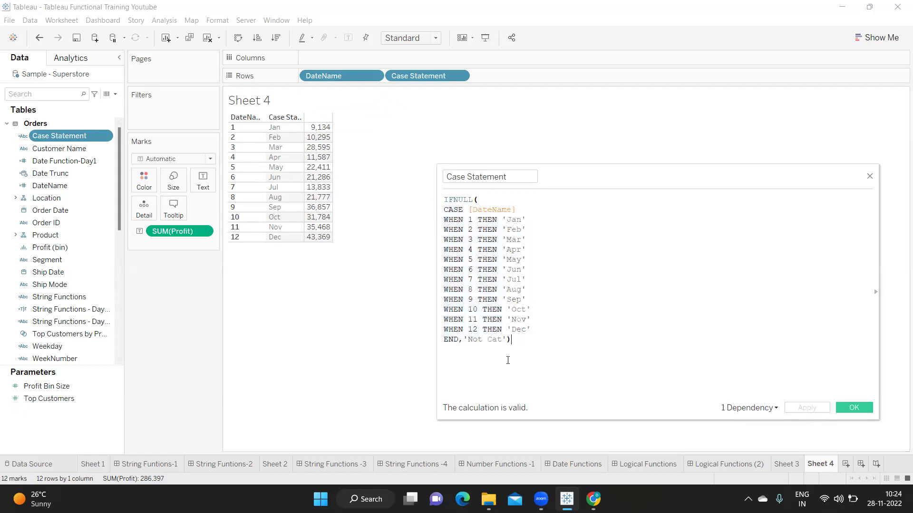
key(Return)
key(Return)
text(//try )
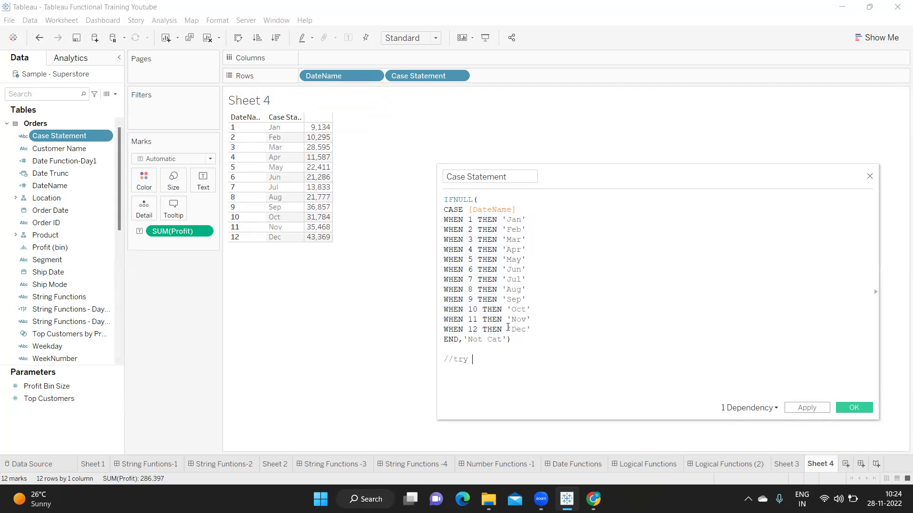
text(to write the same thing using Nestedif)
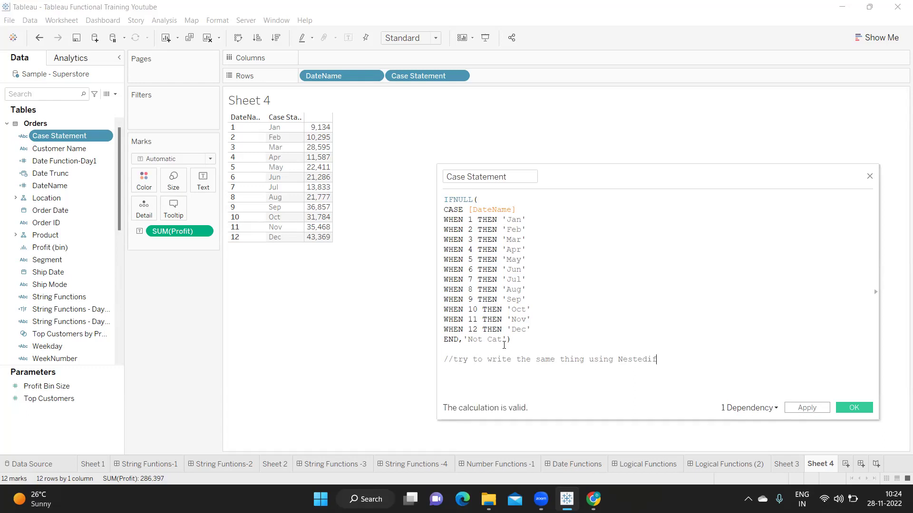
drag(663, 357, 437, 359)
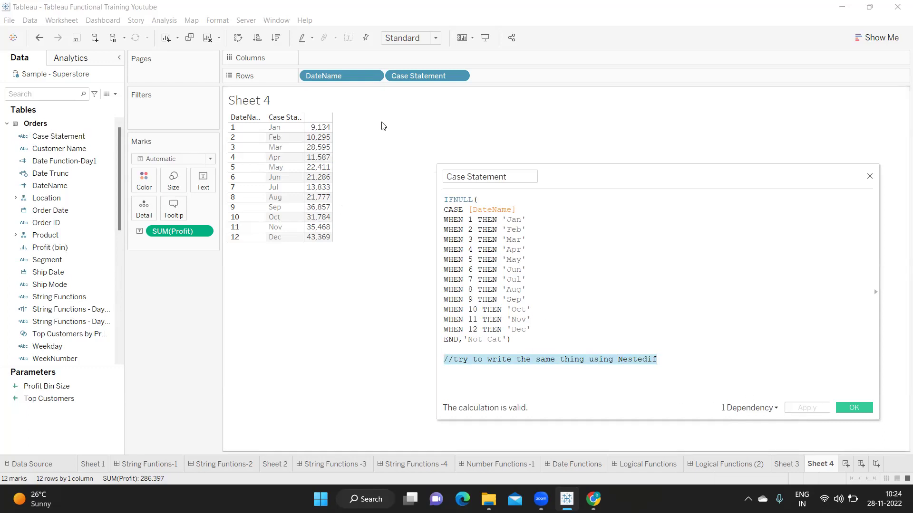
Replace DateName and Case Statement on rows with the Sub-Category field, and close the calculation editor.
drag(333, 75, 370, 161)
drag(321, 77, 177, 185)
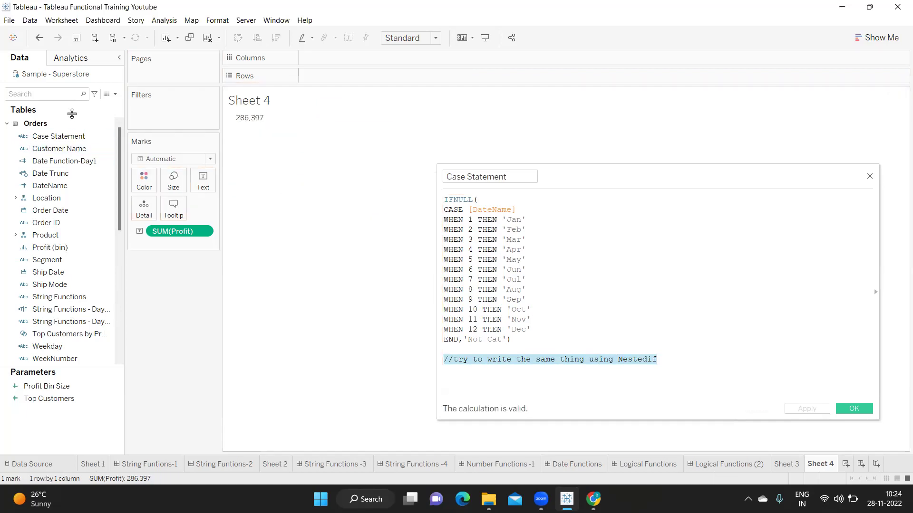
text(sy)
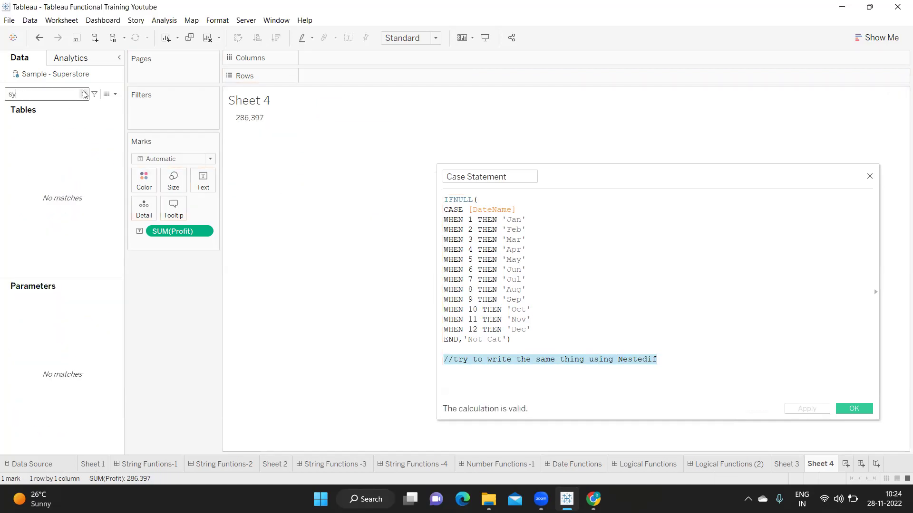
key(BackSpace)
text(u)
drag(64, 148, 359, 76)
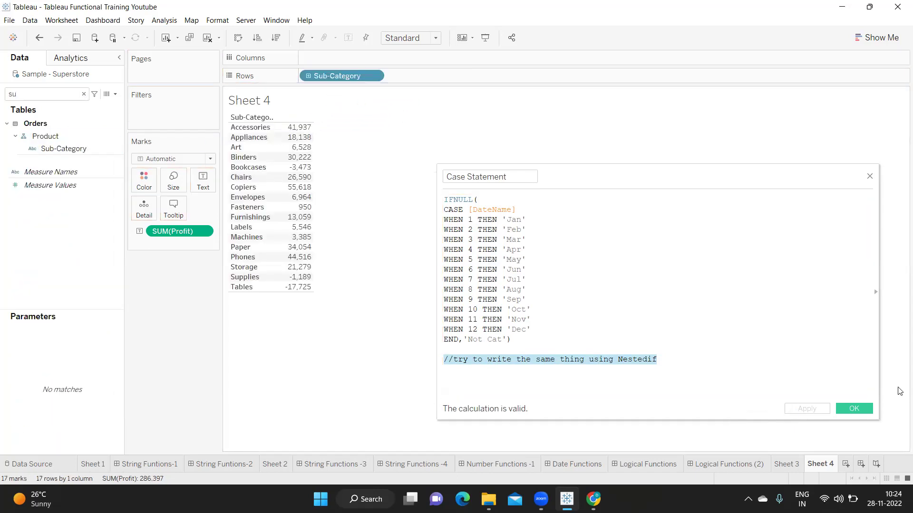
click(853, 408)
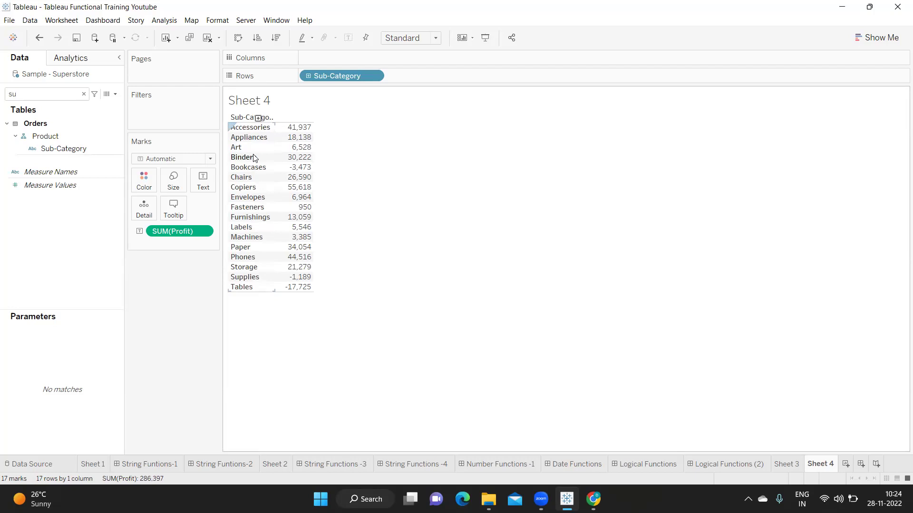
Clear the field search and create a new calculated field named Grouping_Subcat.
click(84, 94)
click(115, 94)
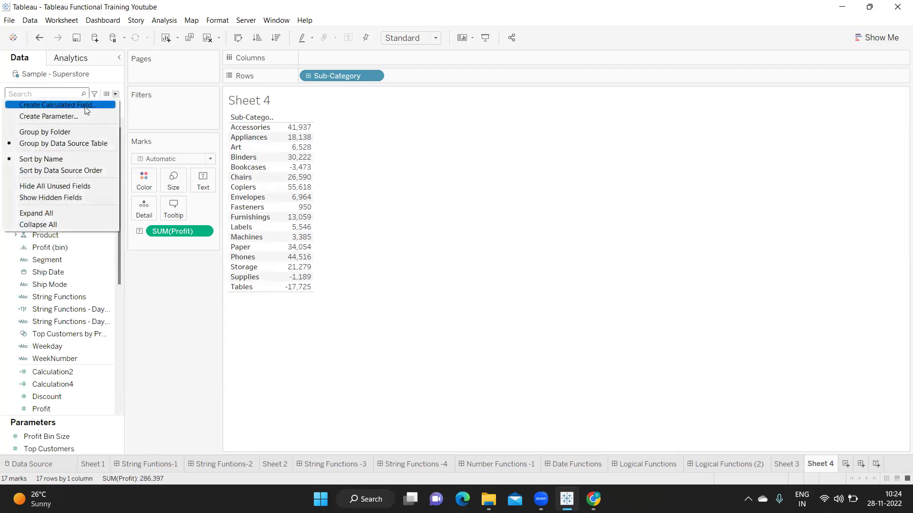
click(87, 110)
drag(638, 180, 650, 171)
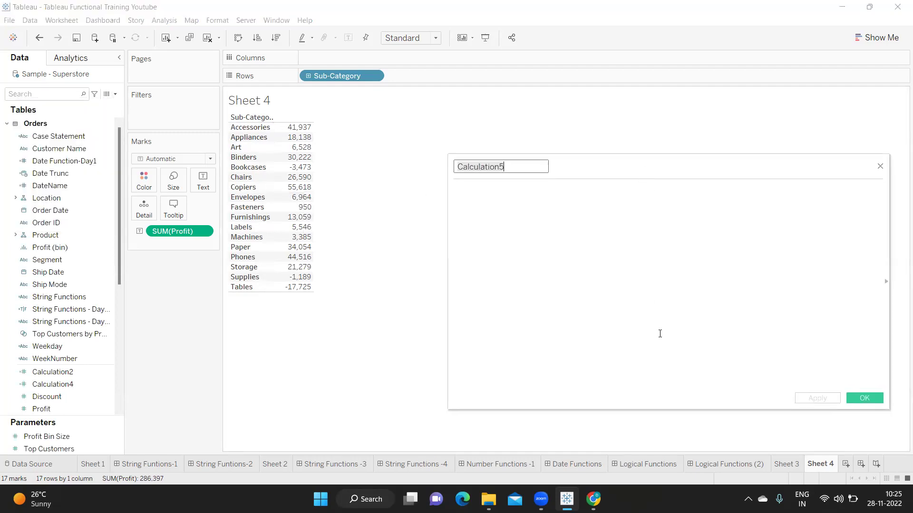
text(G)
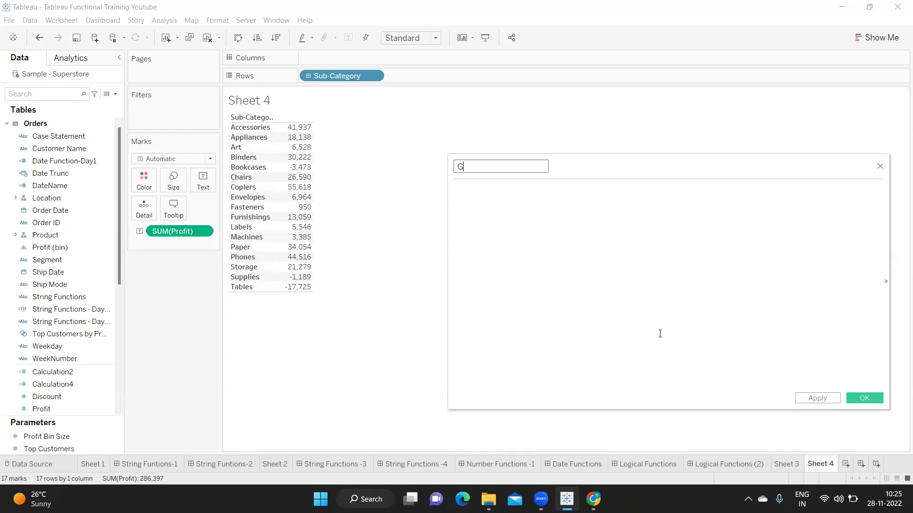
text(rouping_Subcat)
click(561, 200)
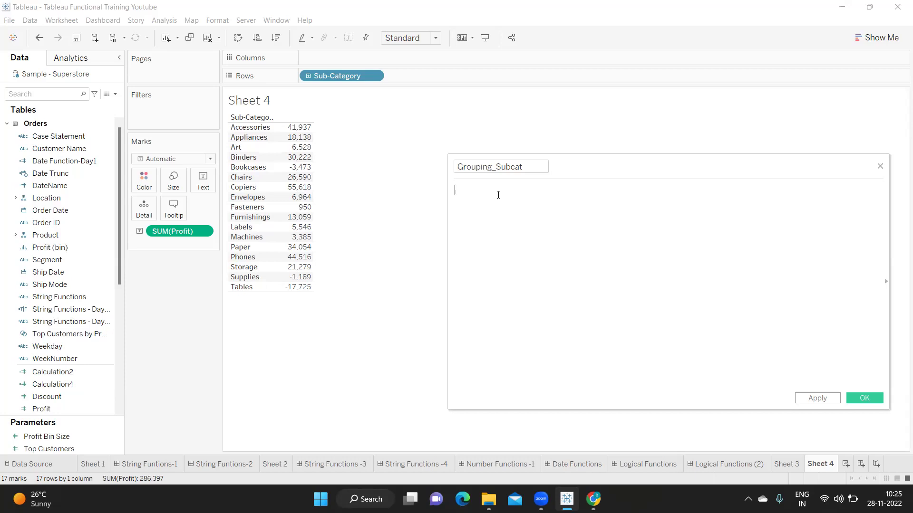
Start the Grouping_Subcat formula with the comment line //cat subcat into 4 parts.
text(//cat subcati)
key(BackSpace)
text(into 4 parts)
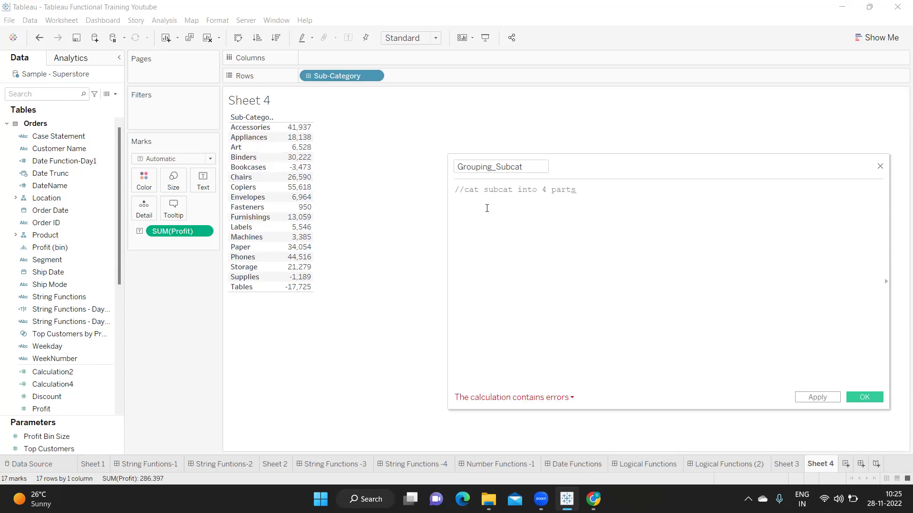
key(Return)
text(cas)
key(BackSpace)
key(BackSpace)
key(BackSpace)
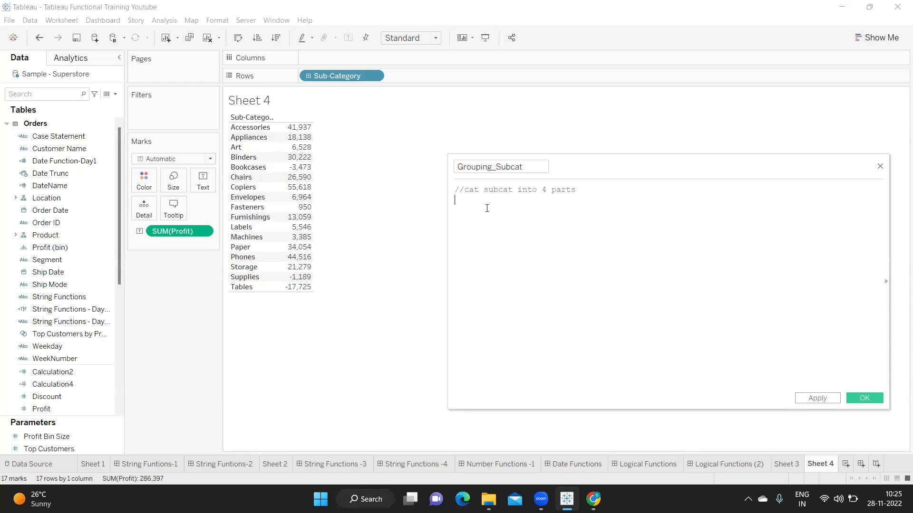
Begin a CASE expression on [Sub-Category] in the formula, with the branch WHEN 'Accessories' THEN 'Group 1'.
text(CAS)
text(E )
text([Su)
key(Return)
text(WH)
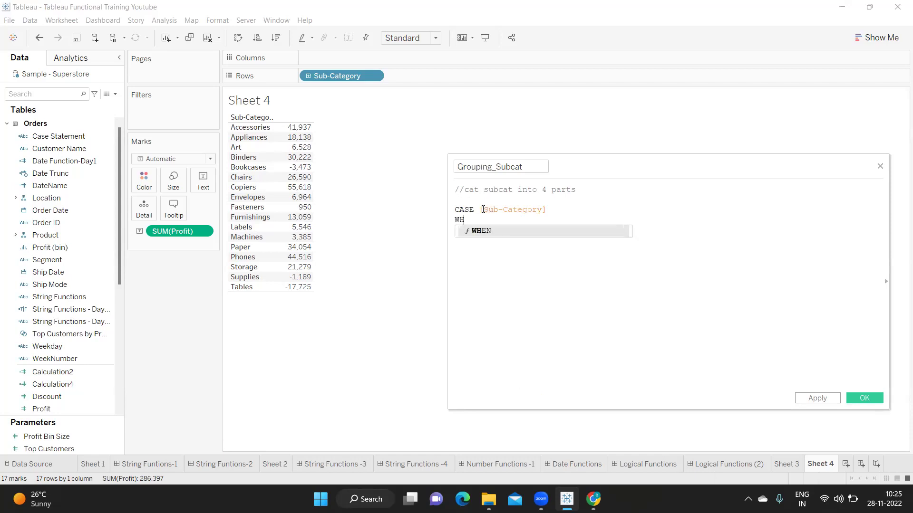
text(EN 'Acce)
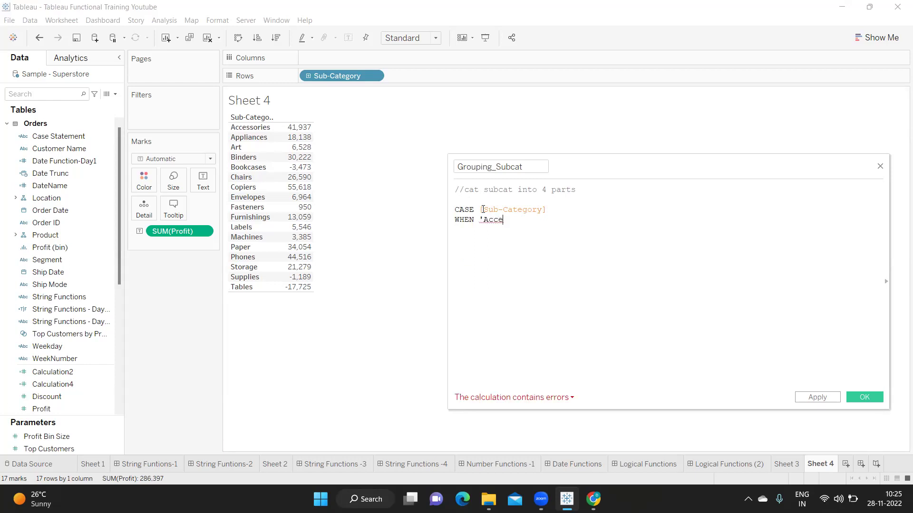
drag(547, 210, 480, 210)
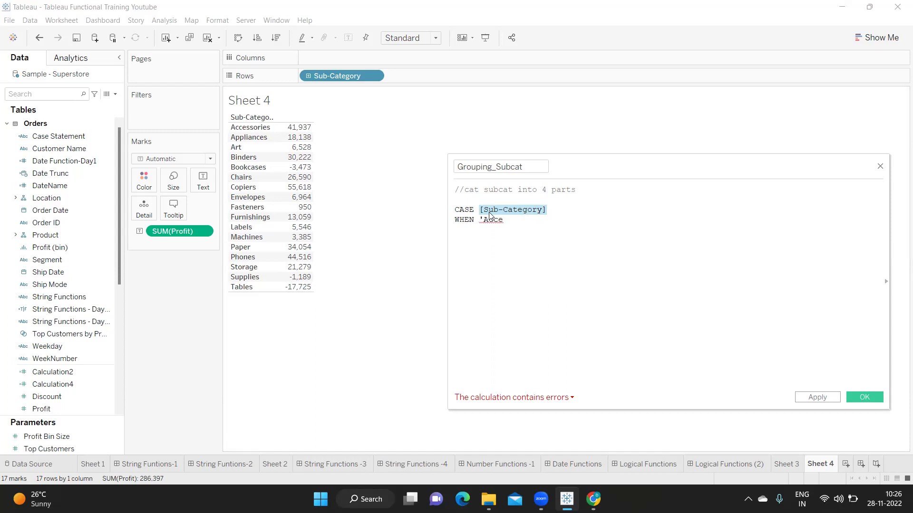
click(508, 219)
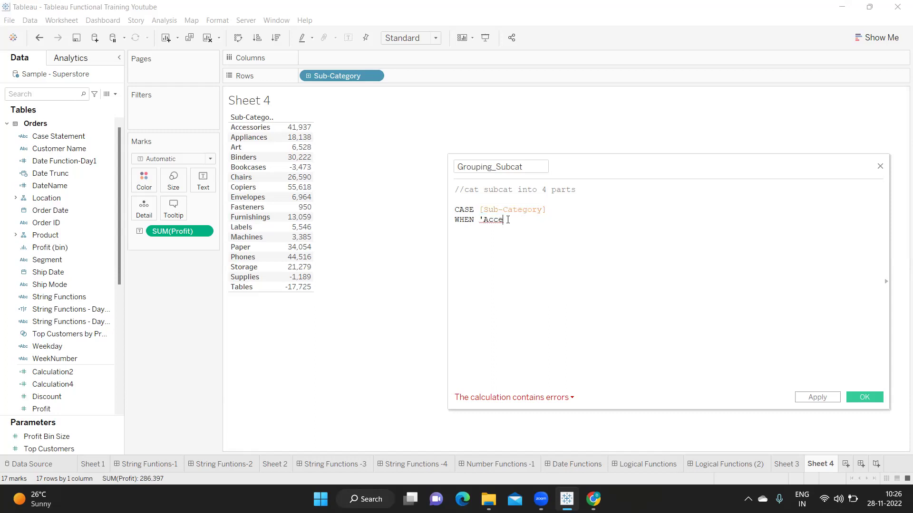
text(s)
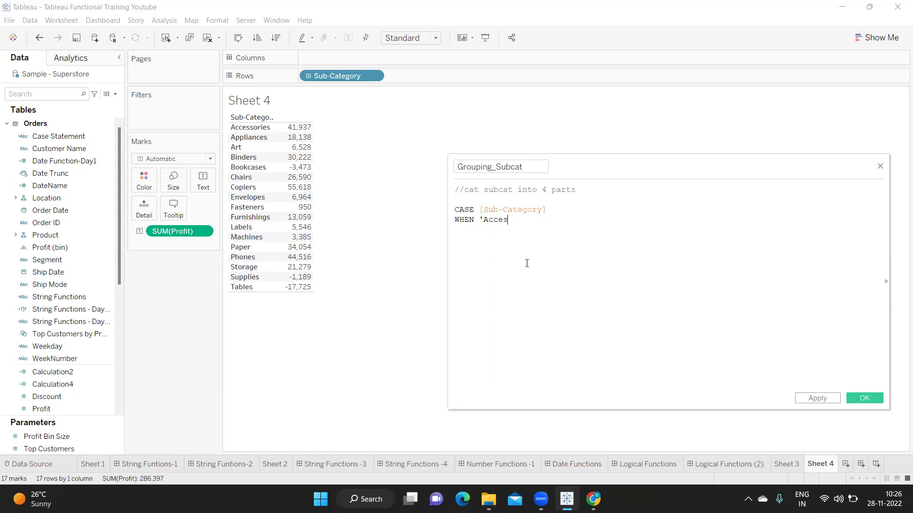
text(sories' THEN 'Group 1')
key(Return)
Add the branch WHEN 'Art' THEN 'Group 2' to the CASE expression.
text(WHEN)
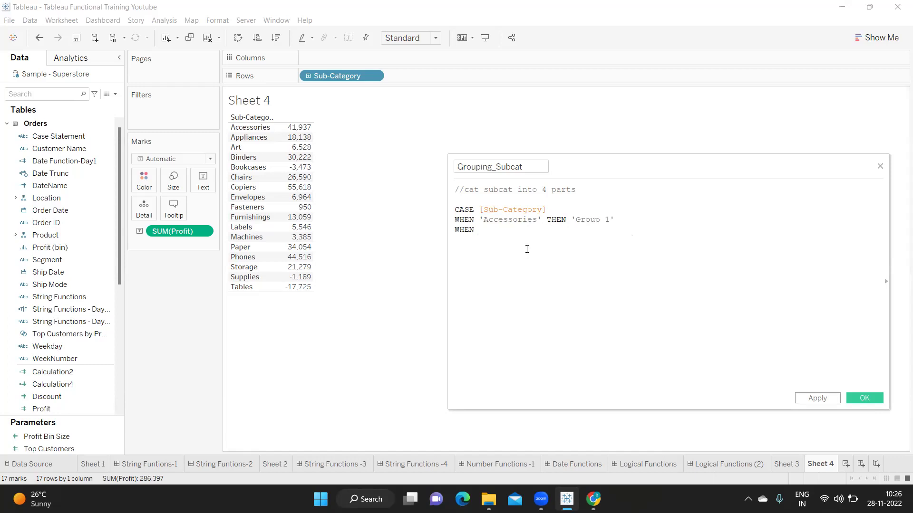
text( 'Appli)
key(BackSpace)
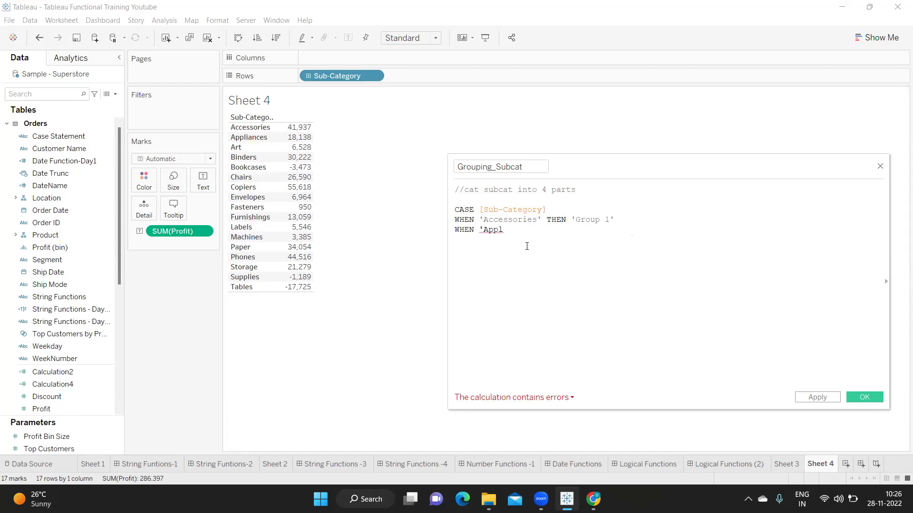
key(BackSpace)
key(BackSpace)
key(BackSpace)
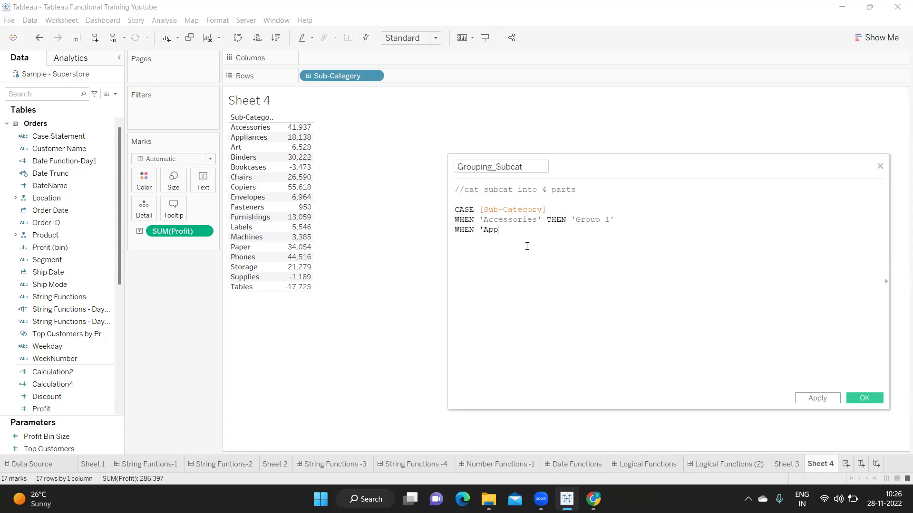
text(rt' th)
click(532, 241)
text('Group 2')
key(Return)
Add the branch WHEN 'Binders' THEN 'Group 2' below the Art branch.
text(wh)
key(Return)
text('Binders' th)
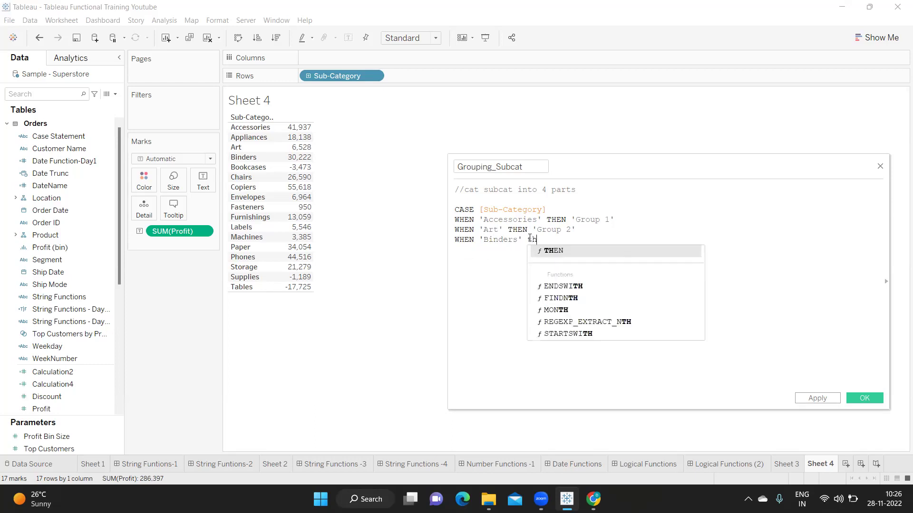
key(Return)
text('Gr)
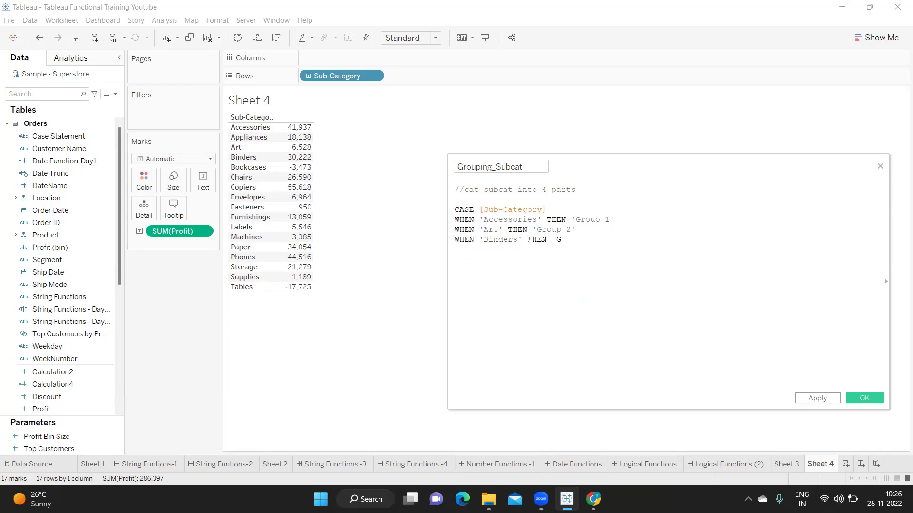
text(oup 2)
text(')
key(Return)
Add the branch when 'Chairs' THEN 'Group 1' below the Binders branch.
text(wh)
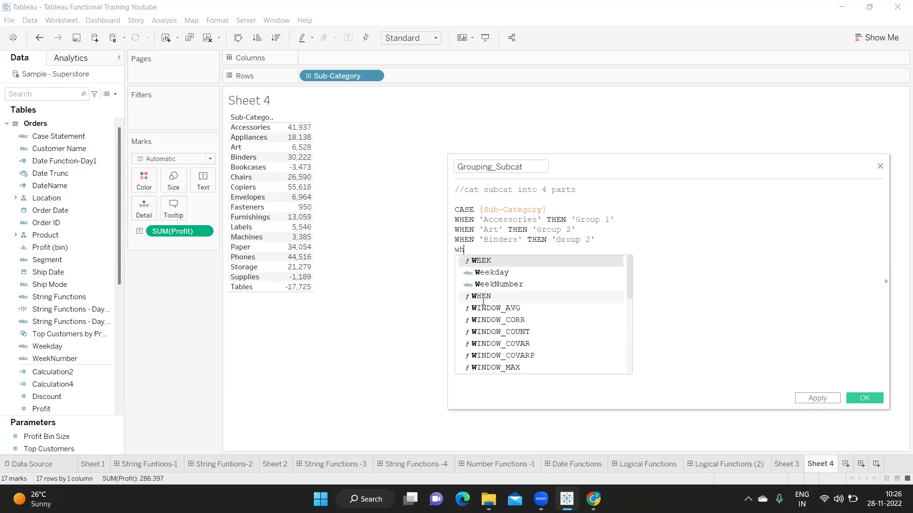
text(en)
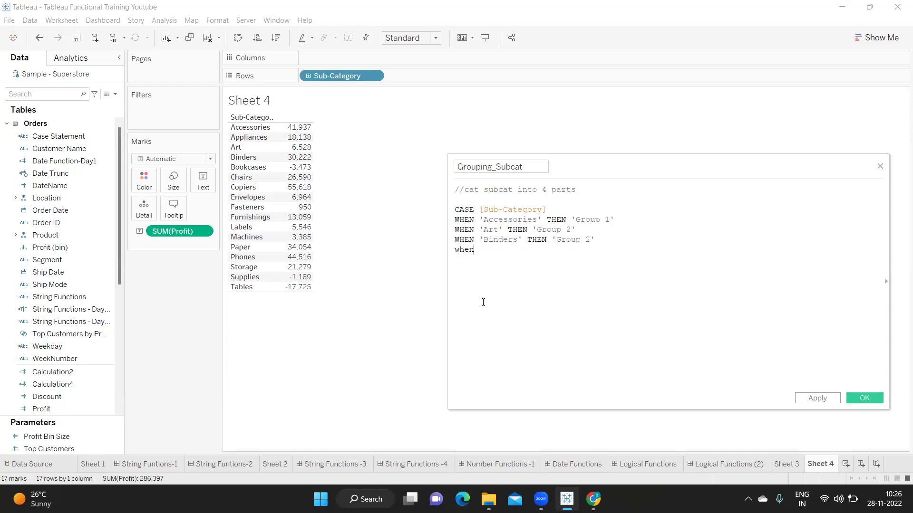
text( 'Chairs' THEN Group)
key(BackSpace)
key(BackSpace)
key(BackSpace)
key(BackSpace)
key(BackSpace)
key(BackSpace)
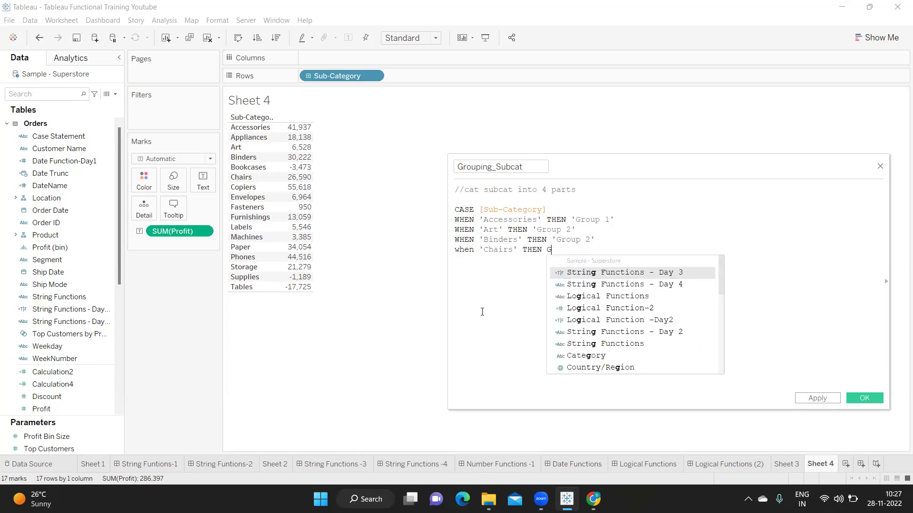
text('Gr)
text(oup)
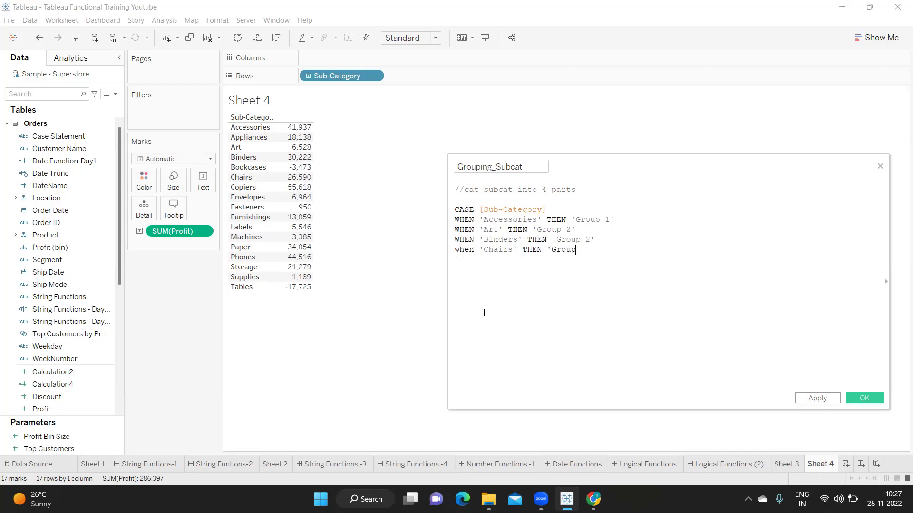
text( ')
key(BackSpace)
text(1')
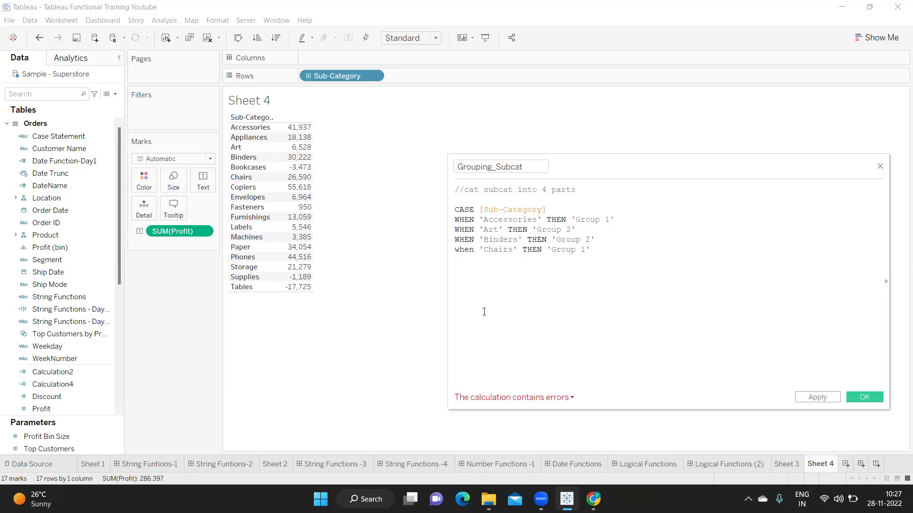
Add the branch WHEN 'Paper' THEN 'Group 3' below the Chairs branch.
text(w)
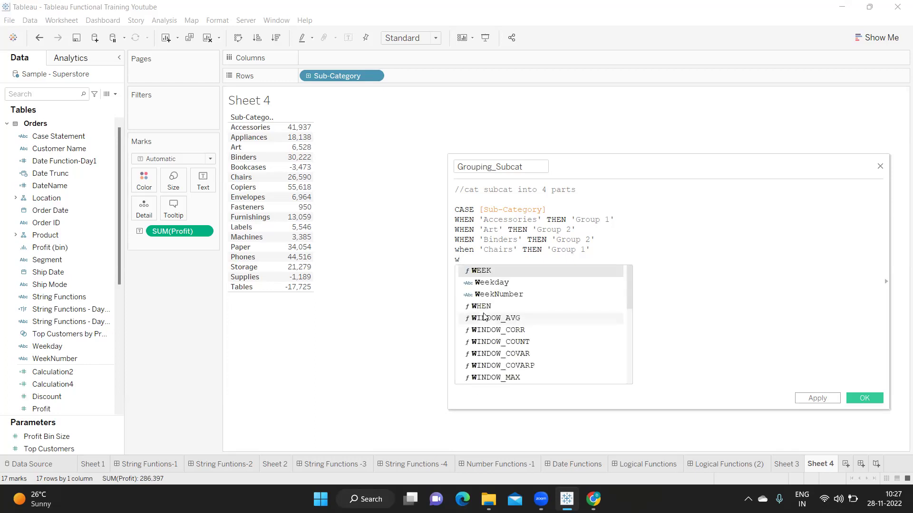
text(h)
key(Return)
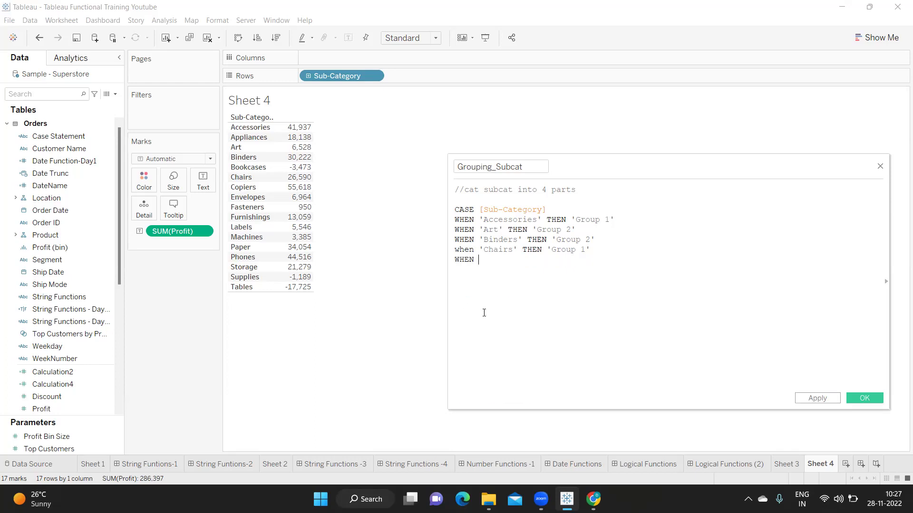
text('P)
text(aper)
text(' THEN)
text( 'Group)
text( 3' )
Add the branch WHEN 'Phone' THEN 'Group 3' below the Paper branch.
text(WHEN)
text( 'Pho)
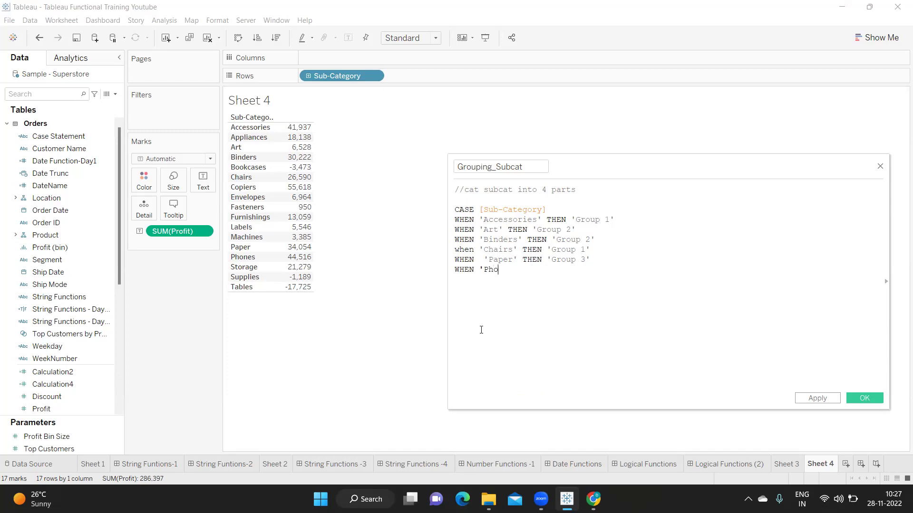
text(ne' THEN 'Group 3')
key(Return)
Finish the CASE expression with ELSE 'Group 4' and END, and apply the Grouping_Subcat calculation.
text(e)
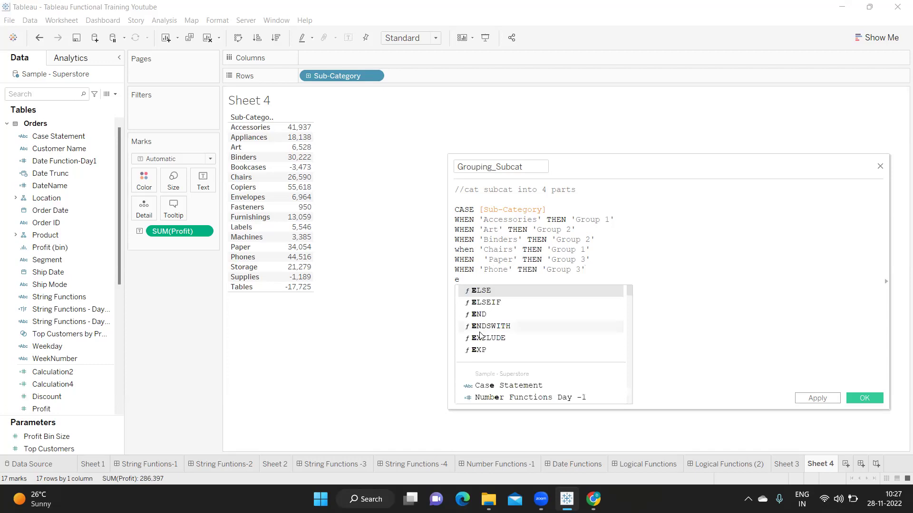
key(Return)
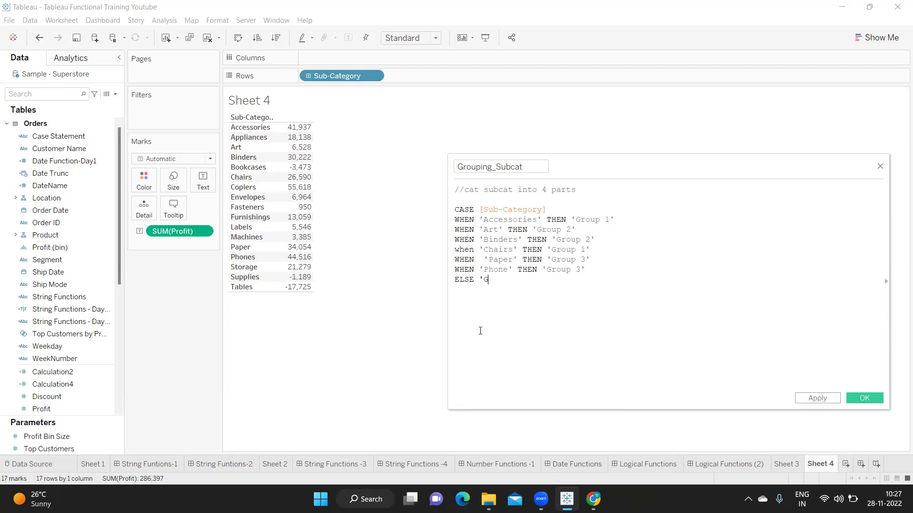
text('Grou)
text(p 4')
text(en)
key(Return)
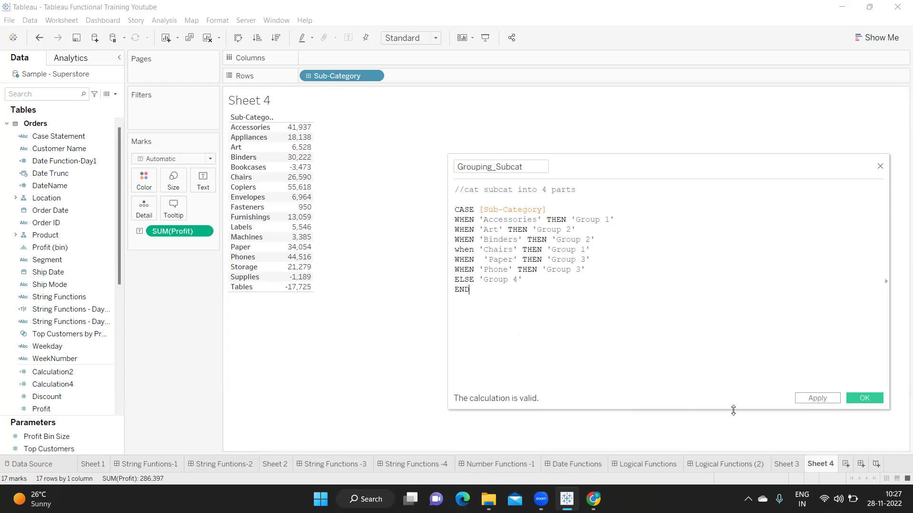
click(809, 398)
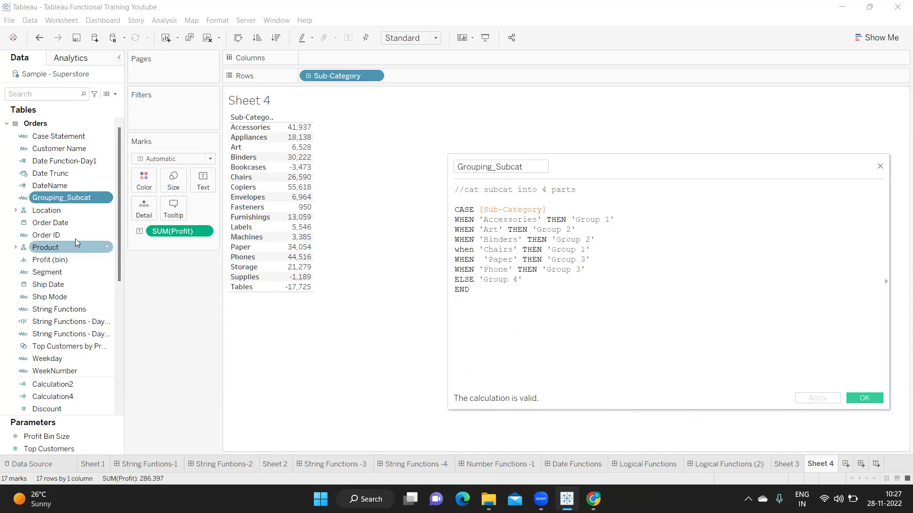
Place Grouping_Subcat on columns and replace SUM(Profit) with Sub-Category from rows as the text mark, widening the group columns.
drag(72, 197, 361, 60)
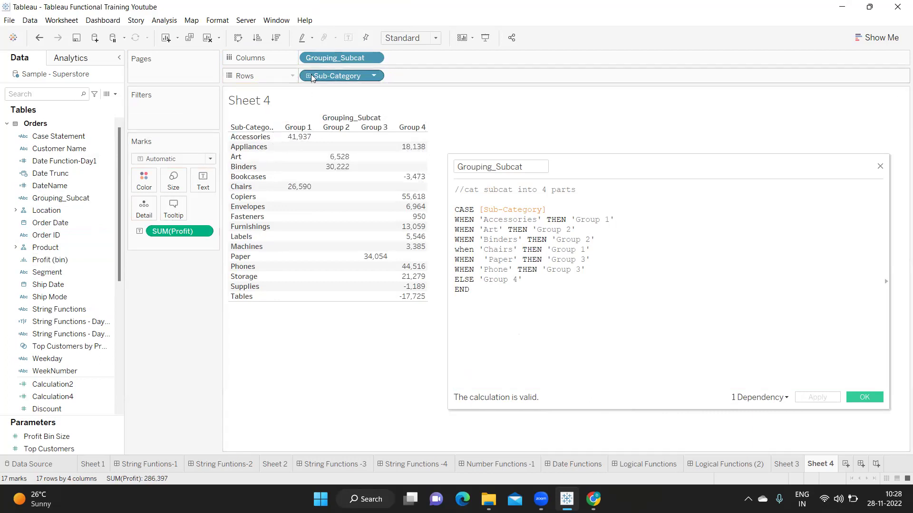
drag(177, 232, 170, 267)
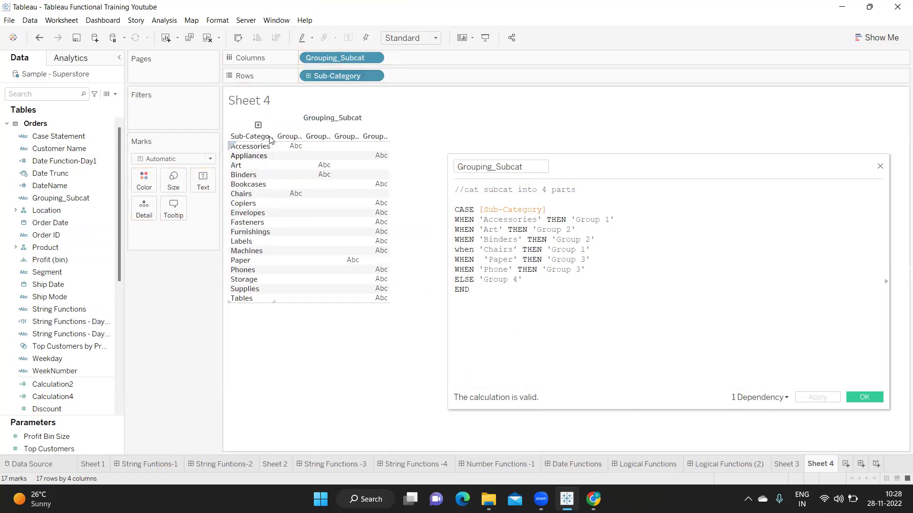
drag(319, 77, 202, 180)
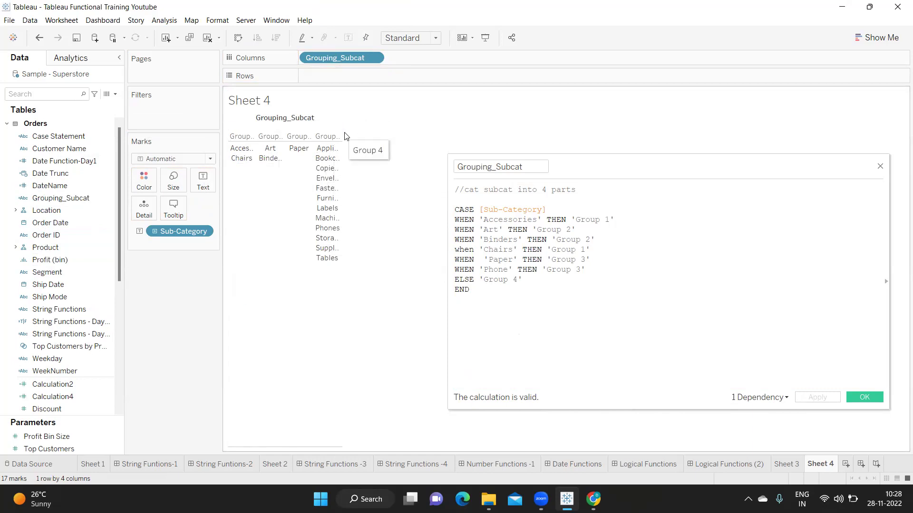
drag(342, 134, 362, 132)
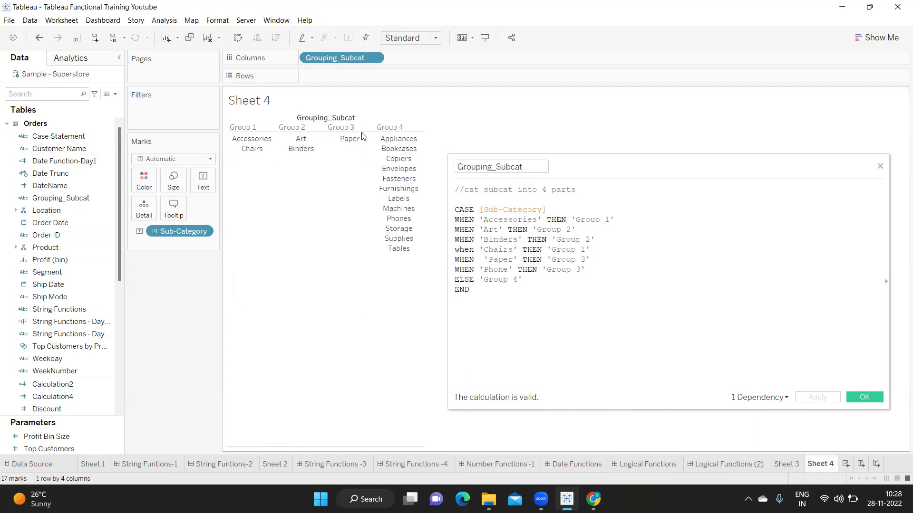
Aggregate the Sub-Category text mark as Count, change it to Count (Distinct), and check the values per group.
click(208, 231)
mouse_move(210, 364)
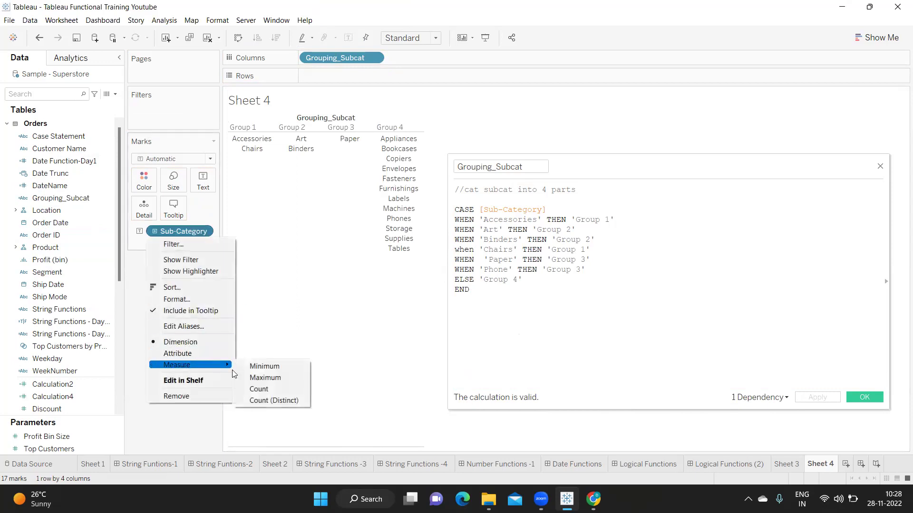
click(256, 388)
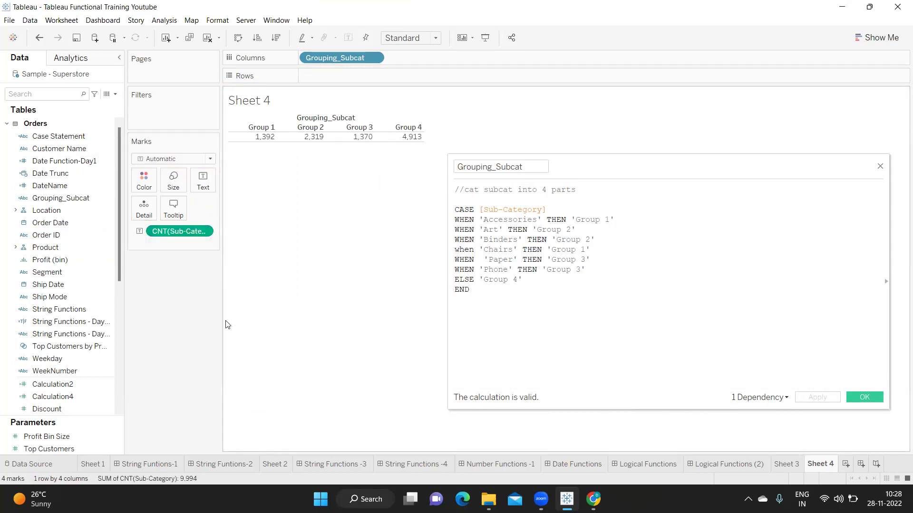
click(203, 232)
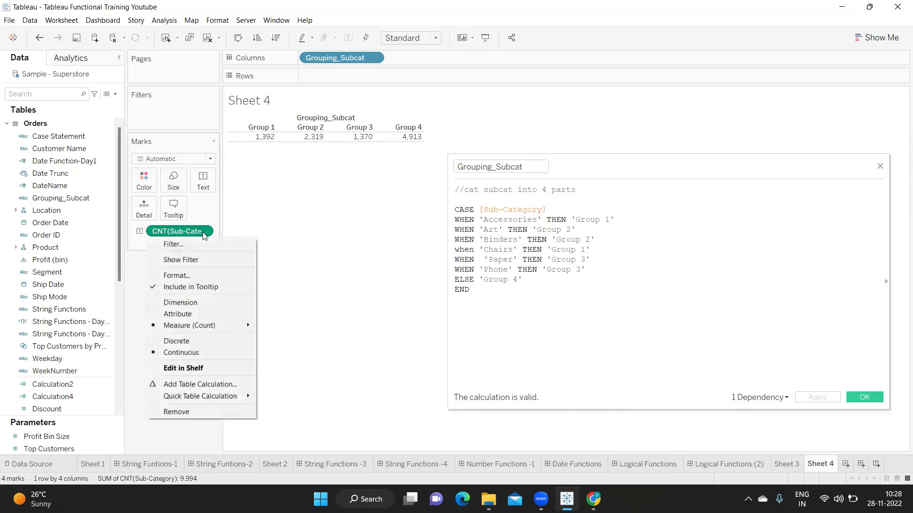
mouse_move(228, 327)
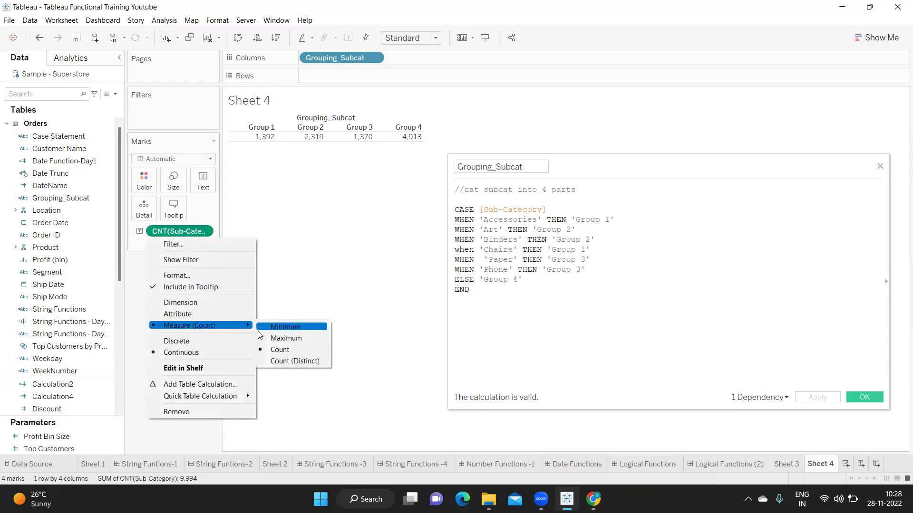
click(278, 360)
mouse_move(255, 145)
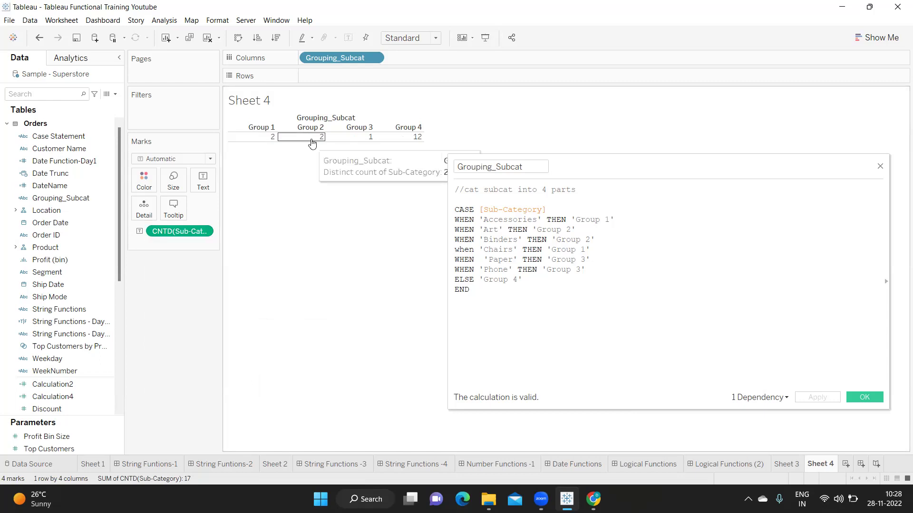
mouse_move(403, 139)
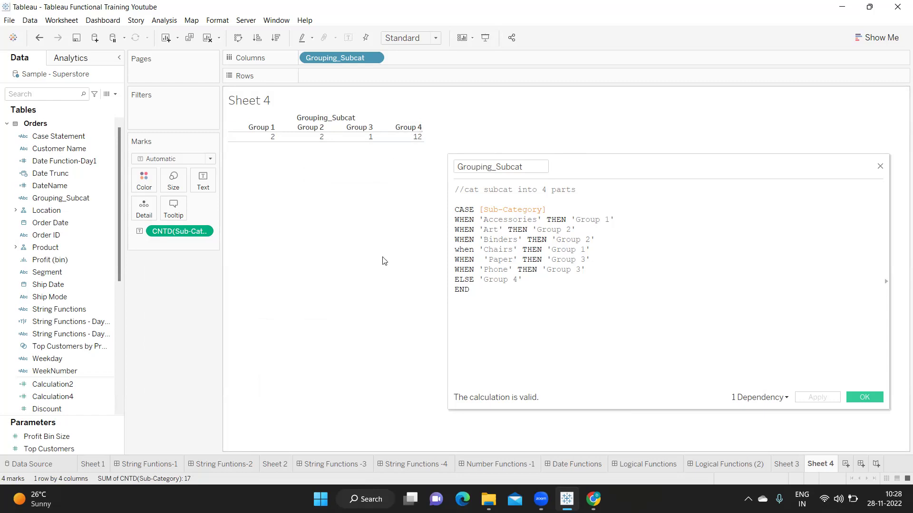
Accept and close the Grouping_Subcat calculation, and clear Grouping_Subcat and the distinct count of Sub-Category from the sheet.
shift+click(451, 209)
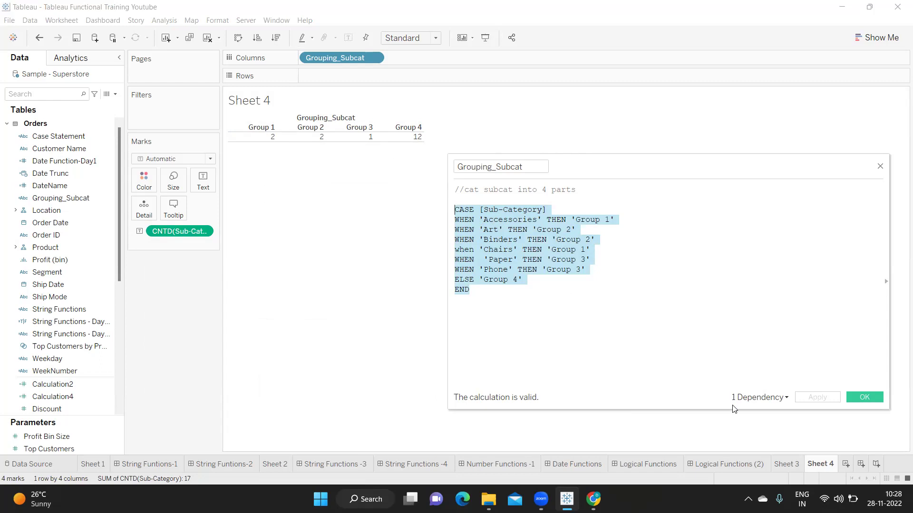
click(861, 397)
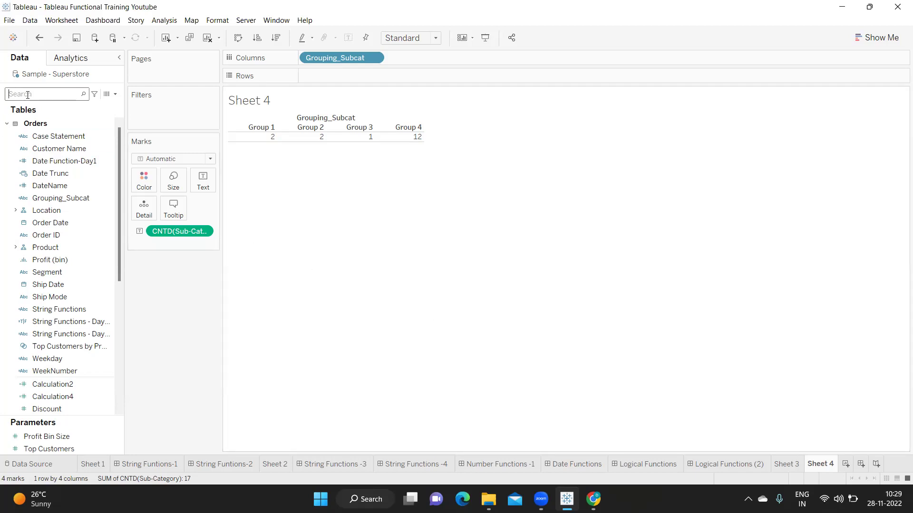
drag(340, 57, 254, 304)
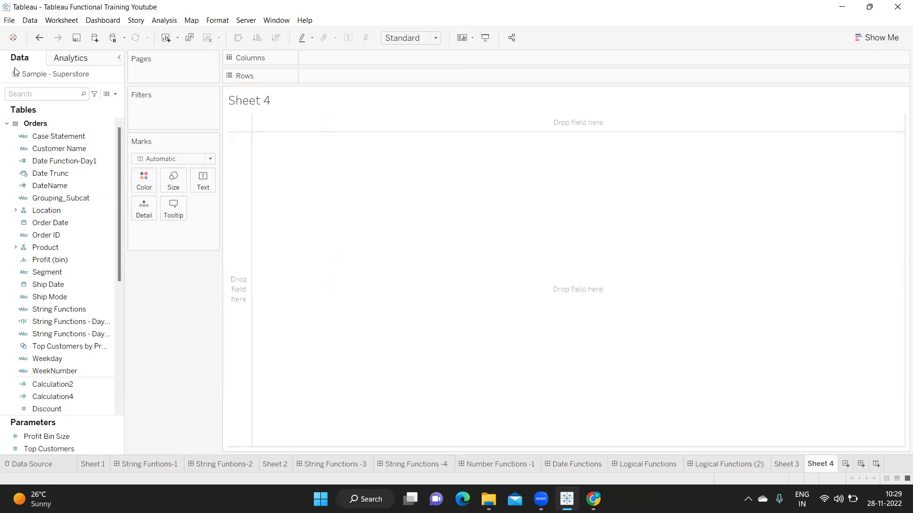
Search the data fields for "su" and place Sub-Category on rows.
click(34, 99)
text(su)
drag(63, 157, 316, 71)
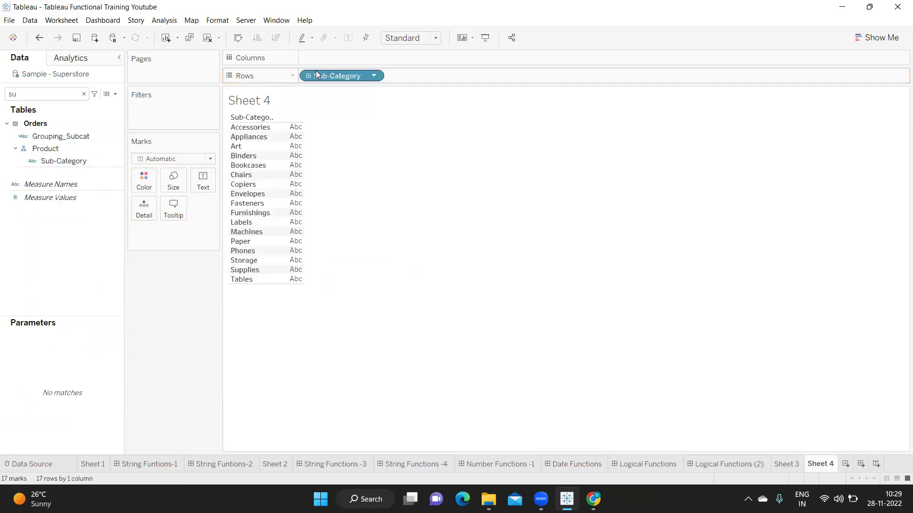
Show Profit as the text mark for each sub-category and sort the sub-categories by profit in descending order.
double_click(21, 93)
text(pr)
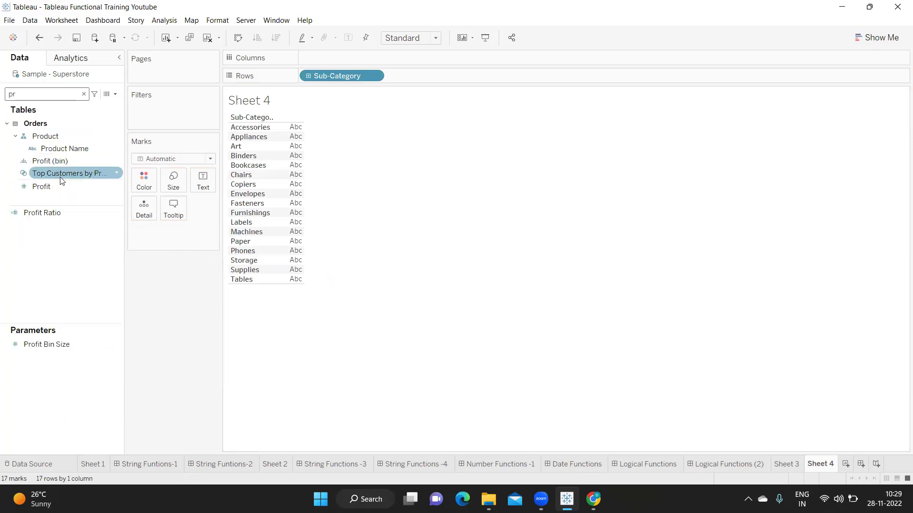
click(58, 189)
drag(58, 191, 198, 195)
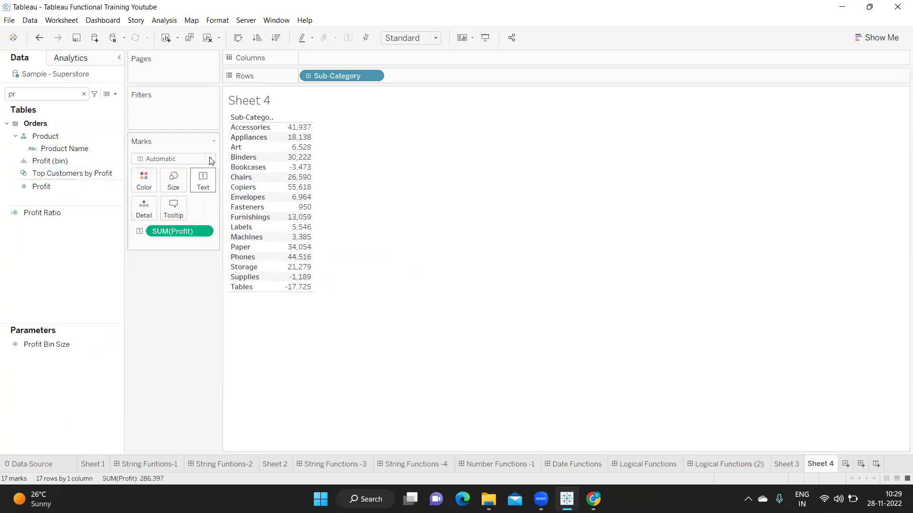
click(278, 40)
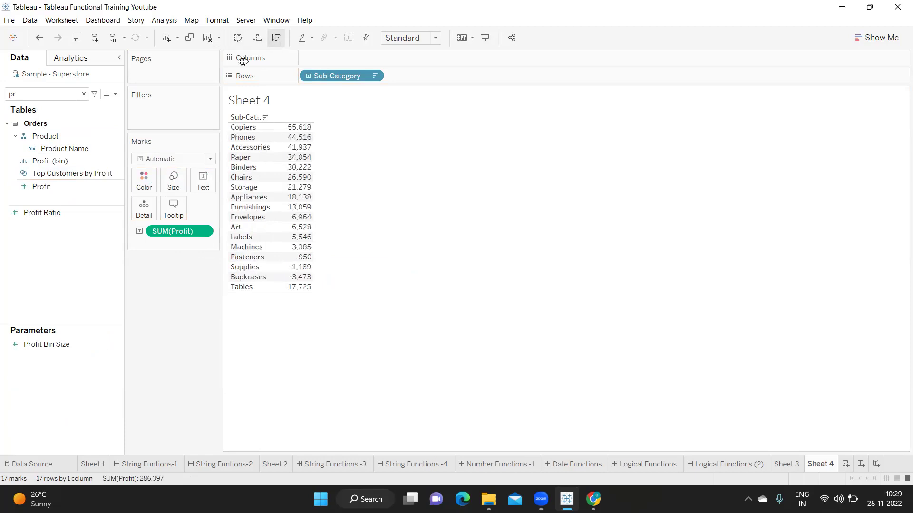
Create a new calculated field and start its formula.
click(115, 95)
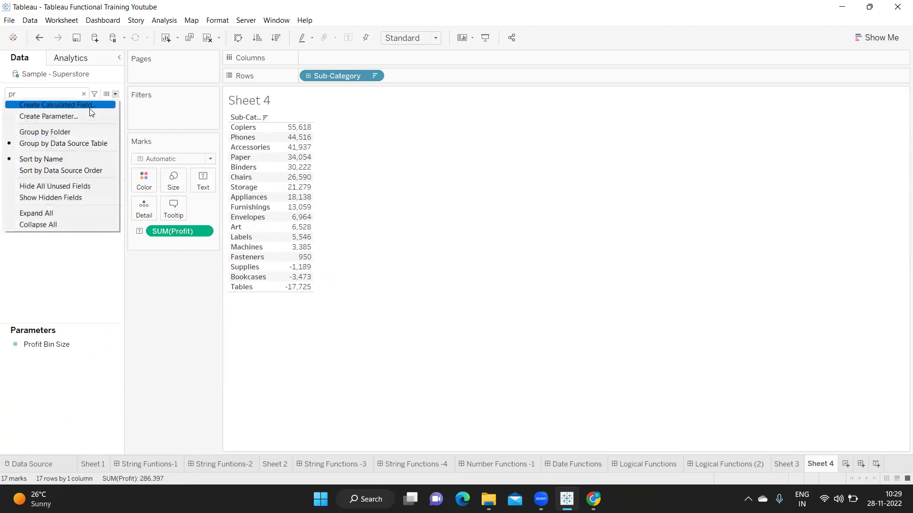
click(52, 104)
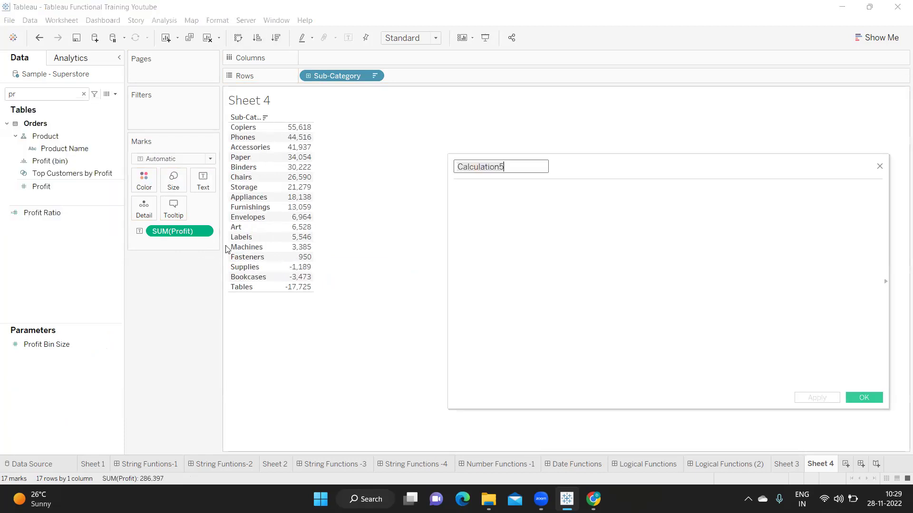
click(506, 208)
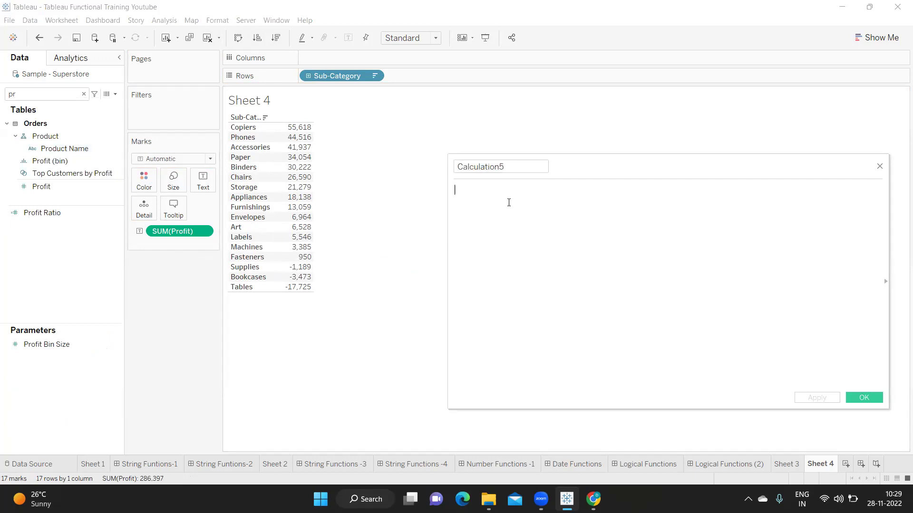
text(profi)
click(505, 204)
text(/sa)
click(505, 205)
key(ctrl+a)
key(BackSpace)
Write the formula sum([Profit])/sum([Sales]) in the new calculated field and apply it.
text(sum(profi)
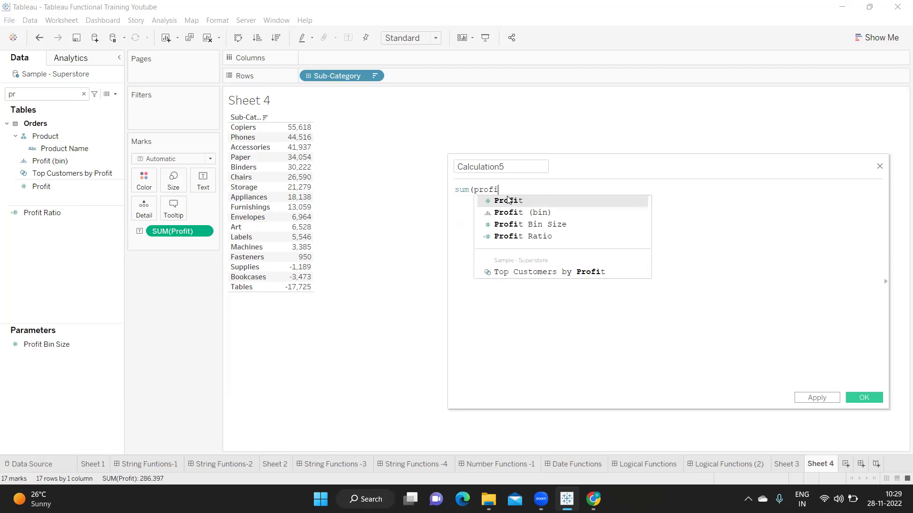
click(508, 200)
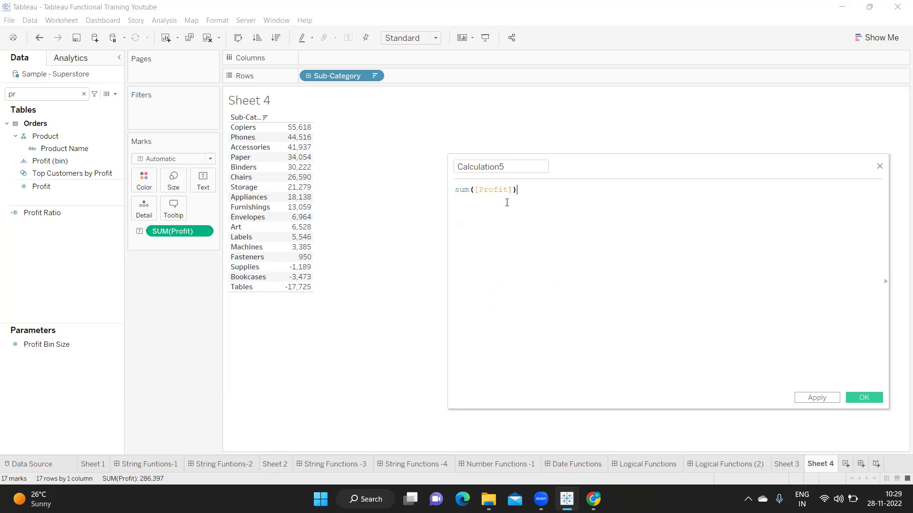
text()/sum(sal)
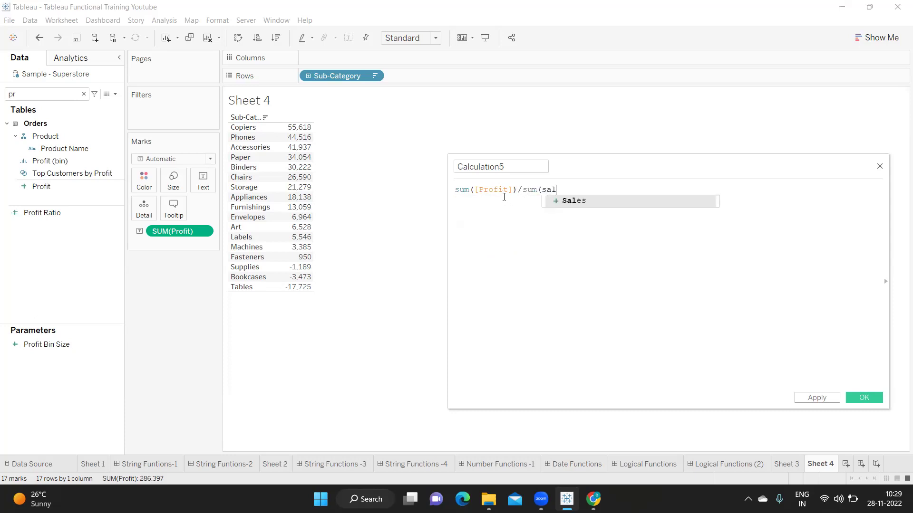
key(Return)
text())
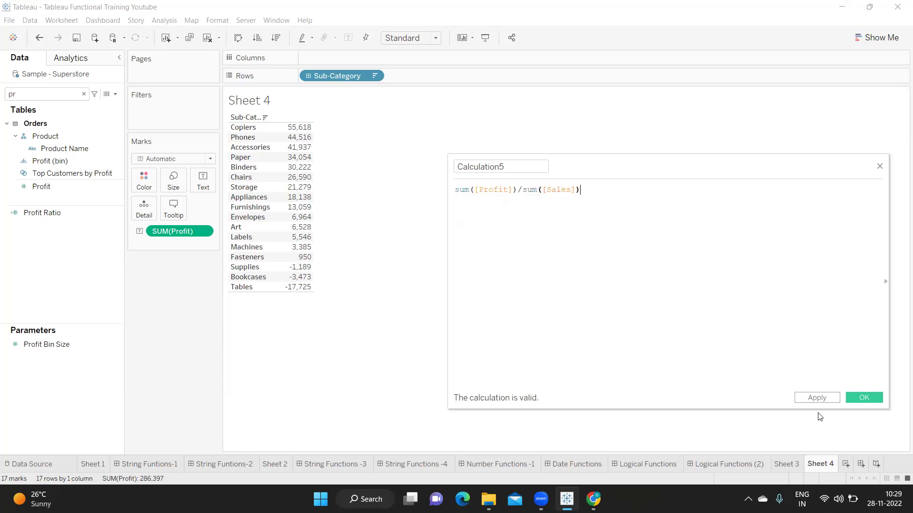
click(817, 397)
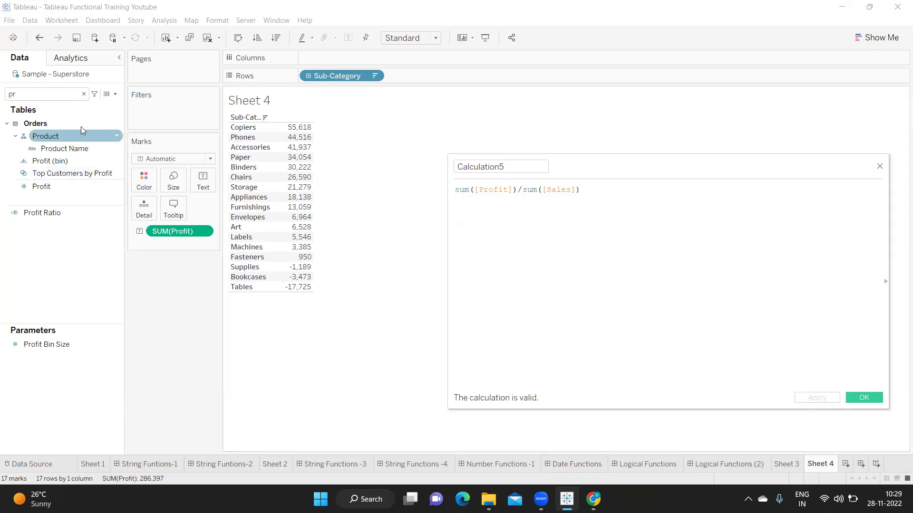
Rename the profit-to-sales calculation as Log-4 and apply the change.
double_click(510, 169)
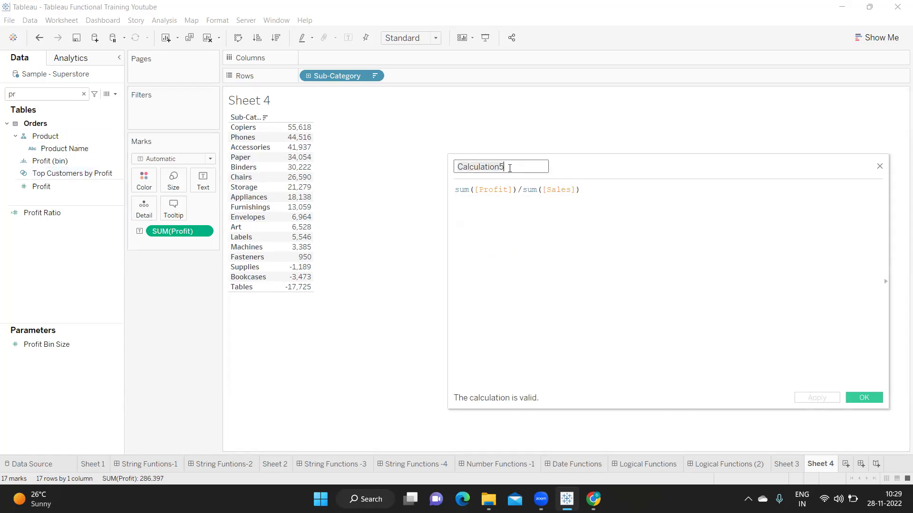
text(Log)
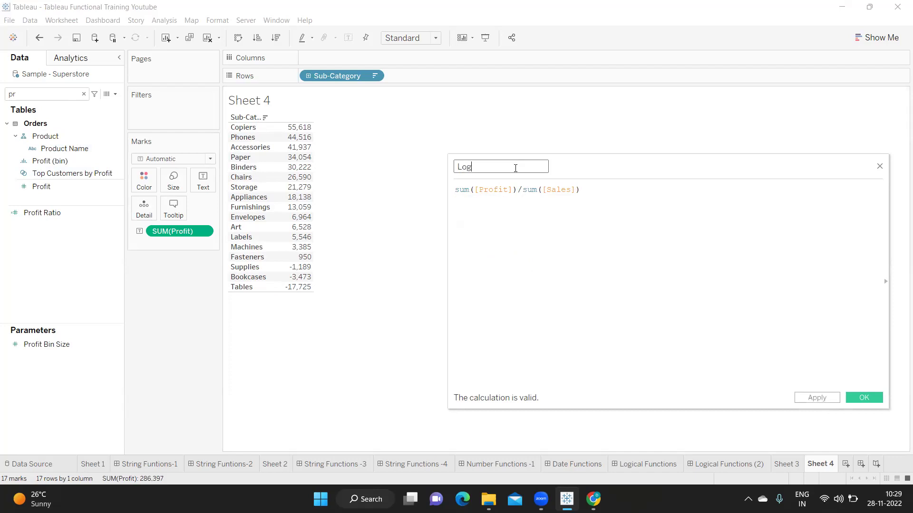
text(-4)
click(809, 397)
Find the Log-4 field, place it on rows after Sub-Category, and convert it to discrete.
click(39, 96)
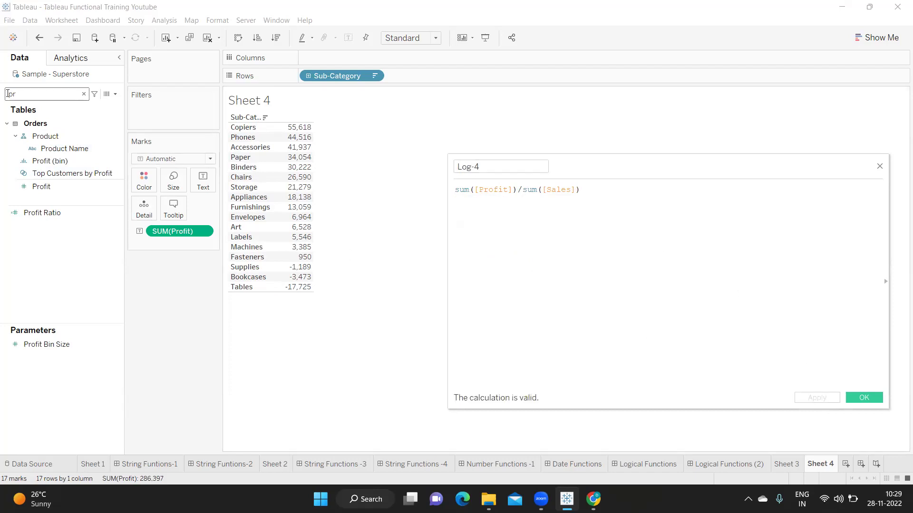
key(BackSpace)
key(BackSpace)
text(Log)
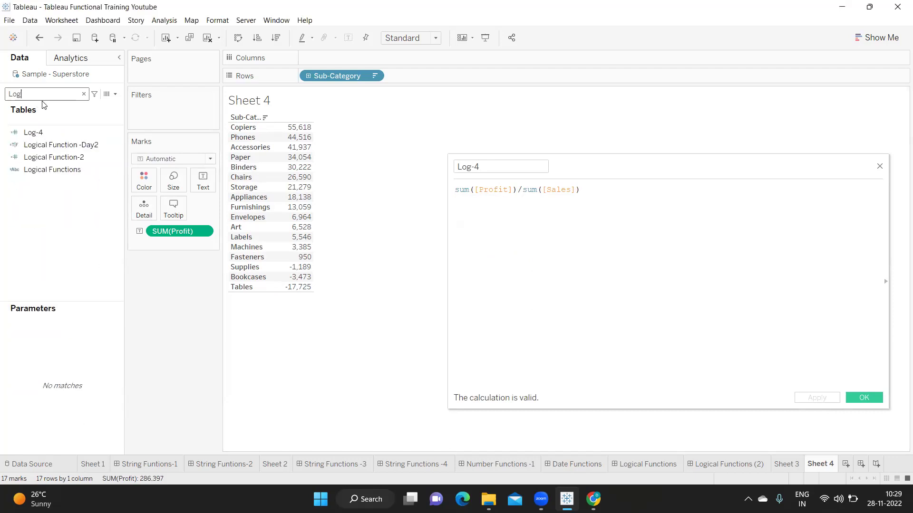
drag(33, 132, 364, 77)
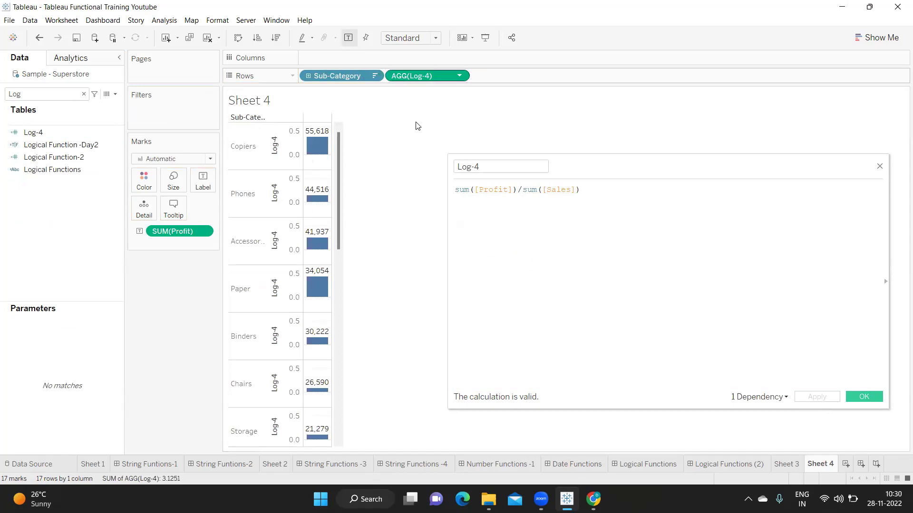
click(459, 75)
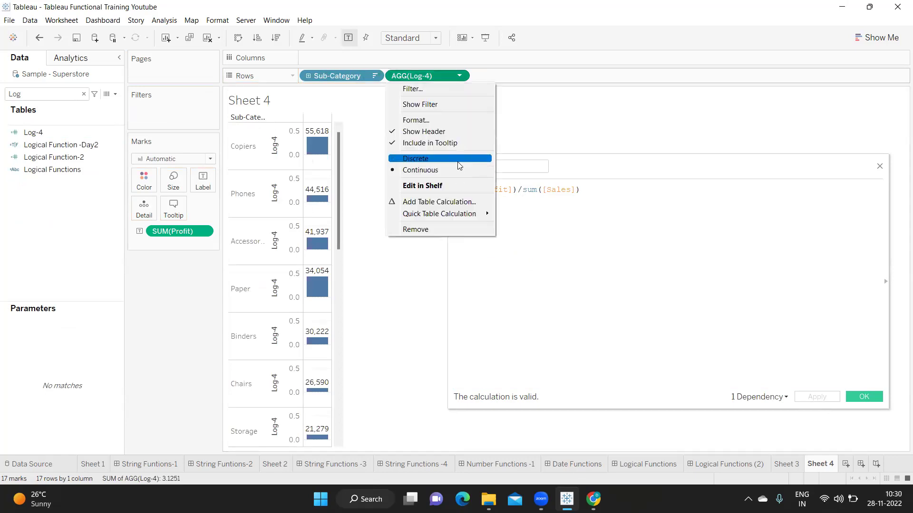
click(459, 160)
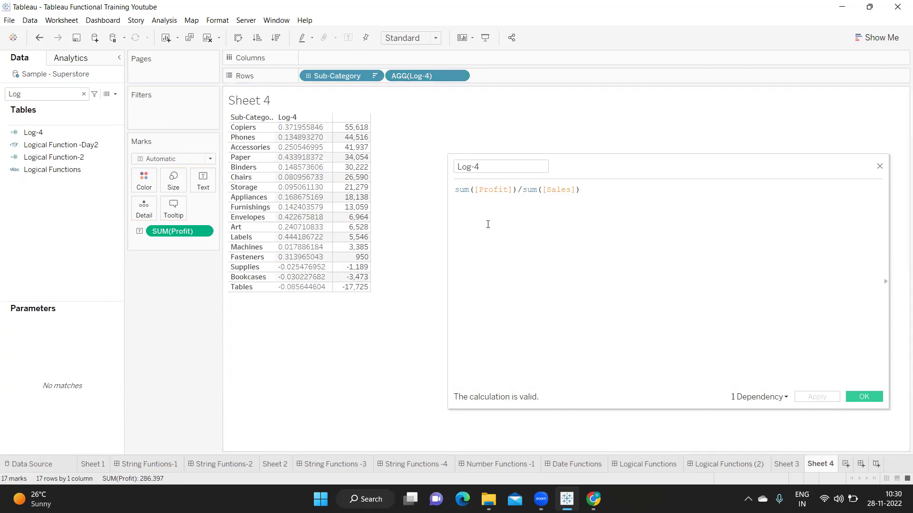
Replace the divisor sum([Sales]) with 0 in the Log-4 formula and apply it.
click(580, 190)
shift+click(454, 189)
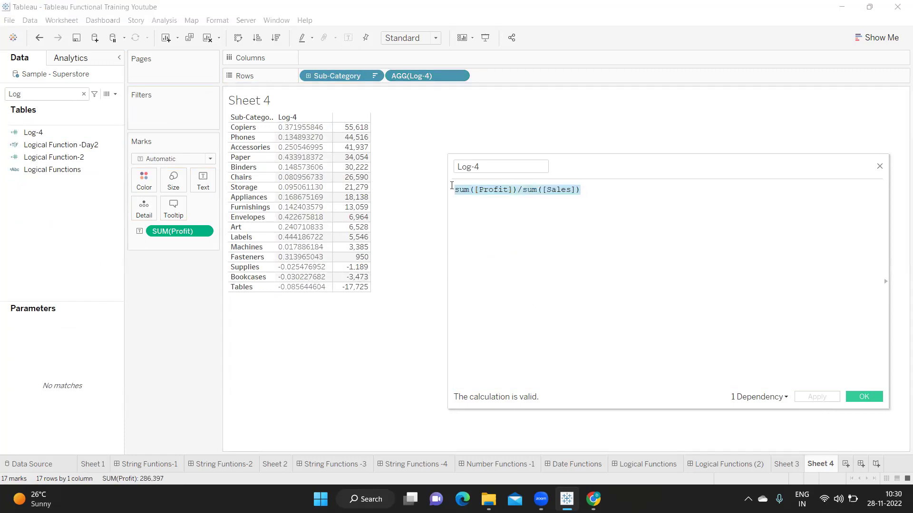
click(507, 197)
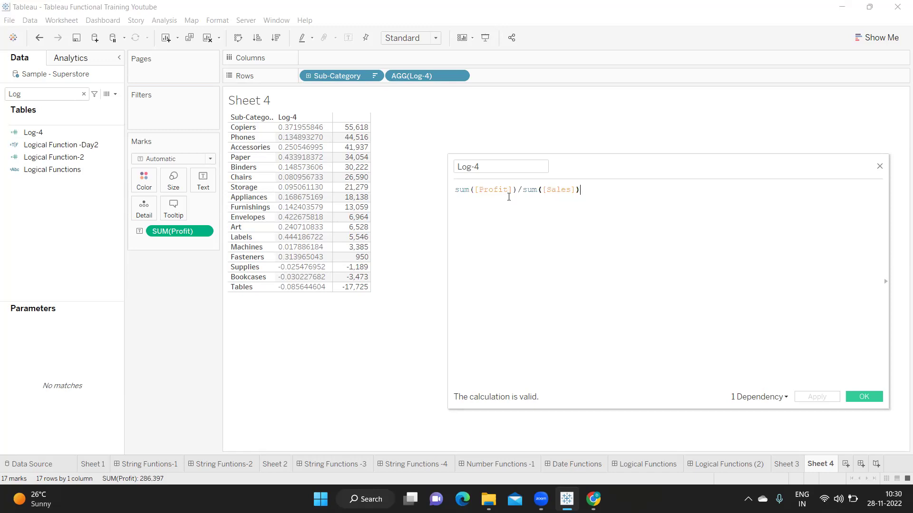
shift+click(523, 193)
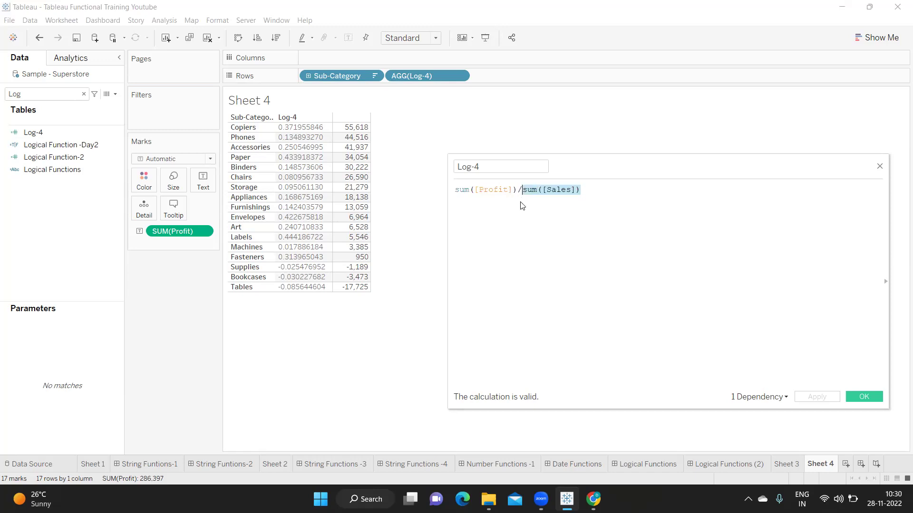
text(0)
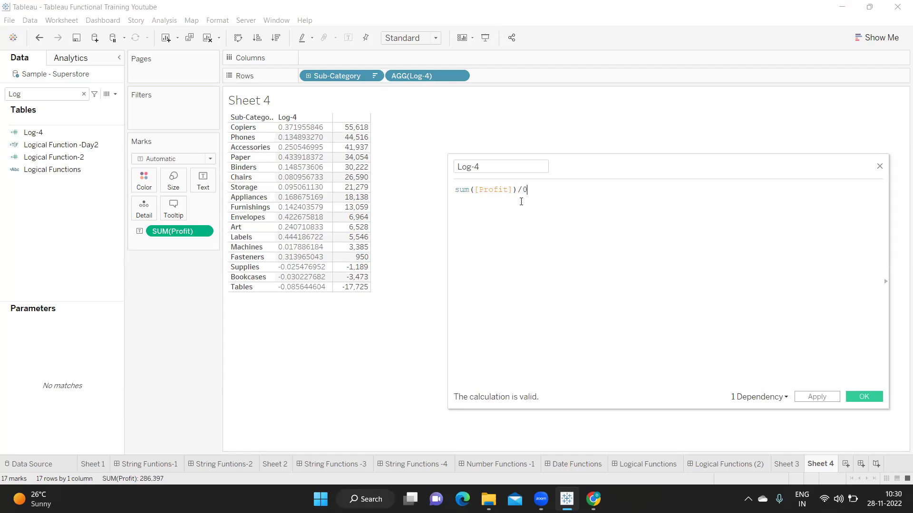
click(822, 397)
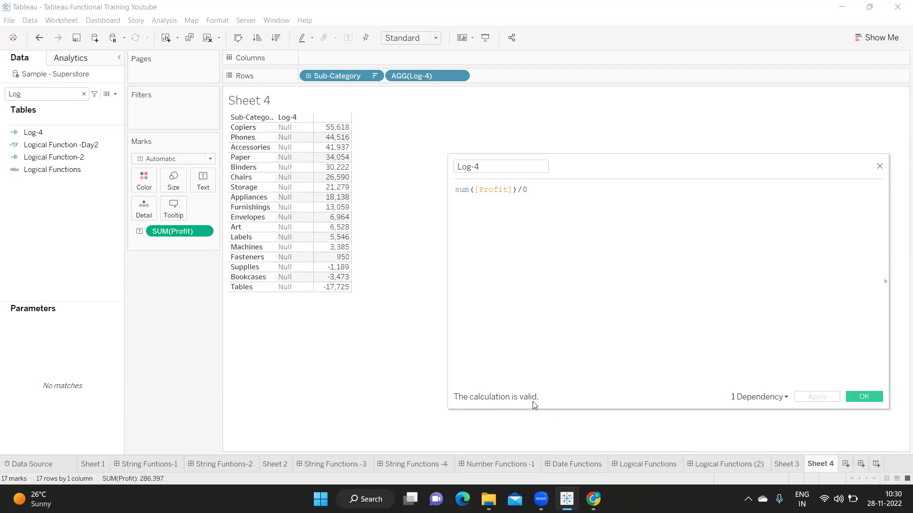
click(498, 199)
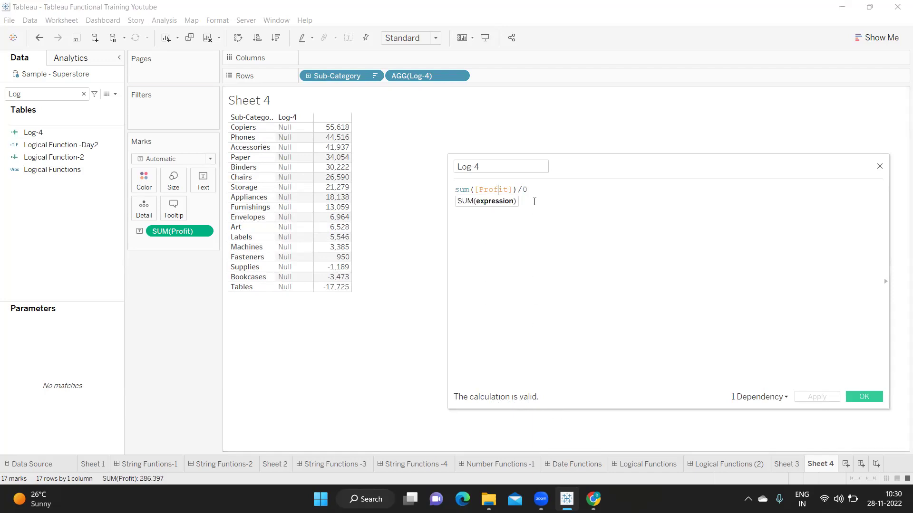
drag(537, 190, 446, 184)
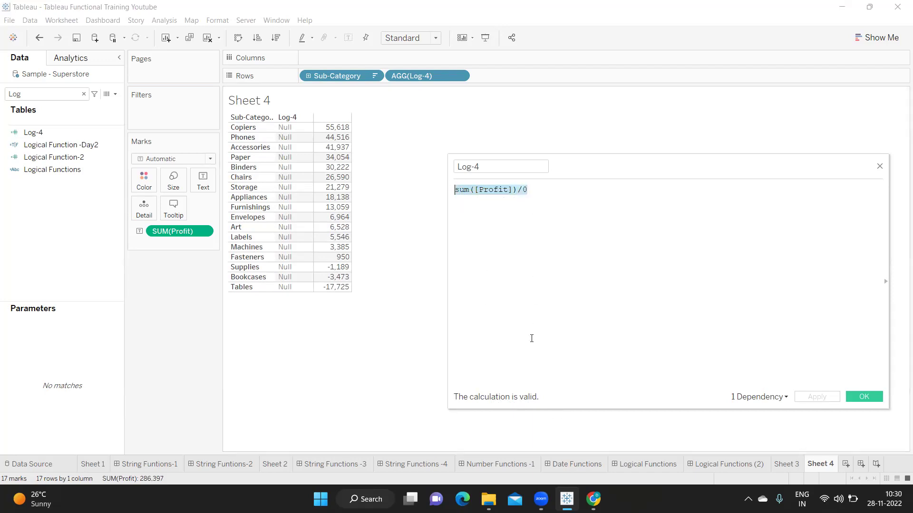
click(508, 190)
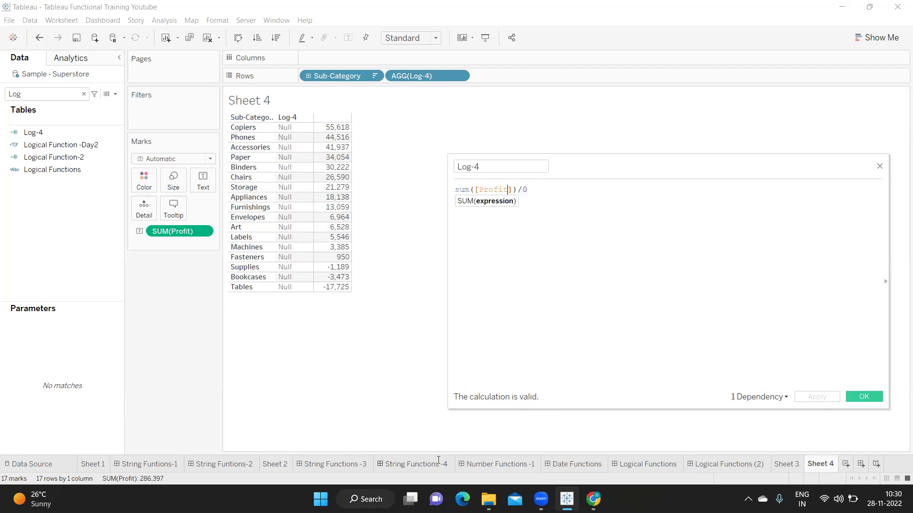
Move the Log-4 formula down two lines and begin an IF statement above it.
click(455, 190)
key(Return)
key(Return)
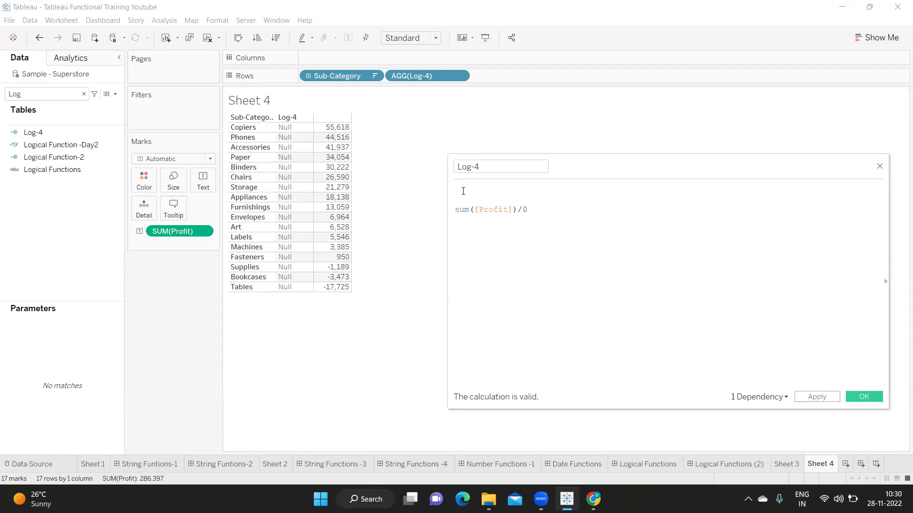
text(IF)
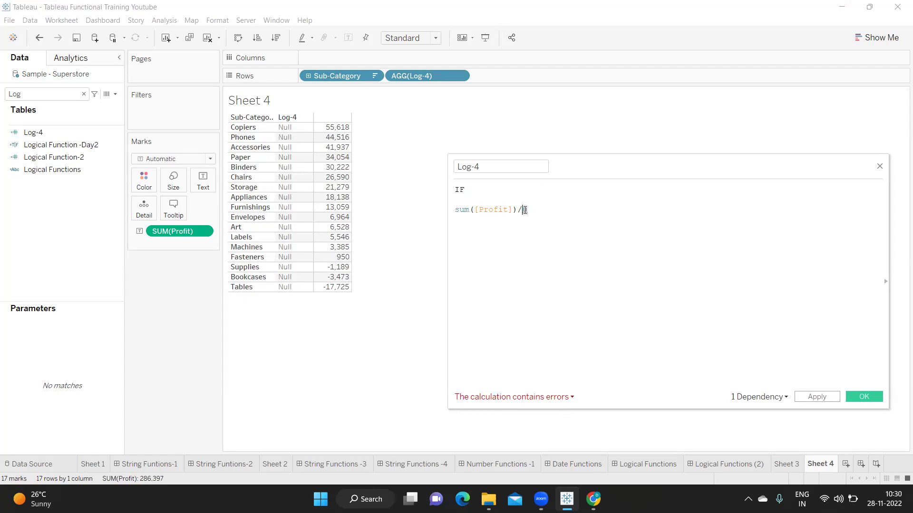
click(473, 188)
Replace the divisor 0 in the Log-4 formula with REPLACE(sum([Sales]),0).
double_click(524, 211)
text(repl)
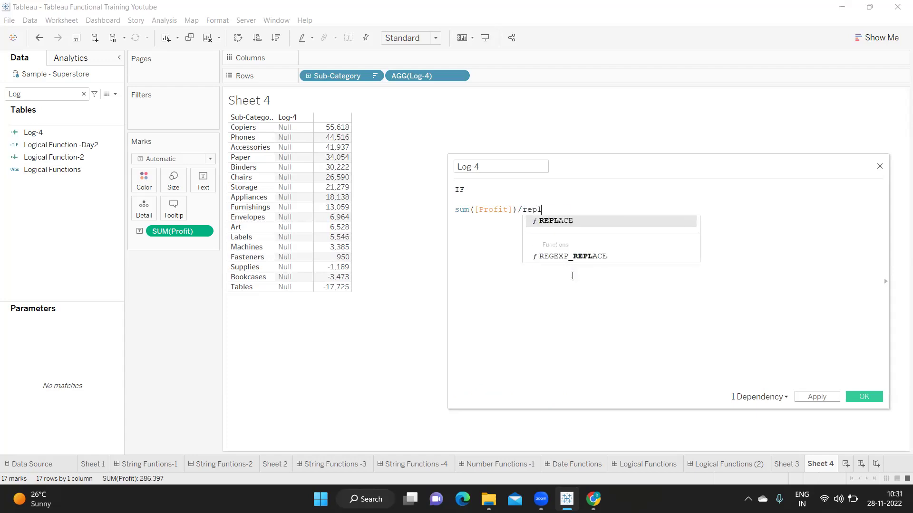
key(Return)
text(sum)
text(([Sales])
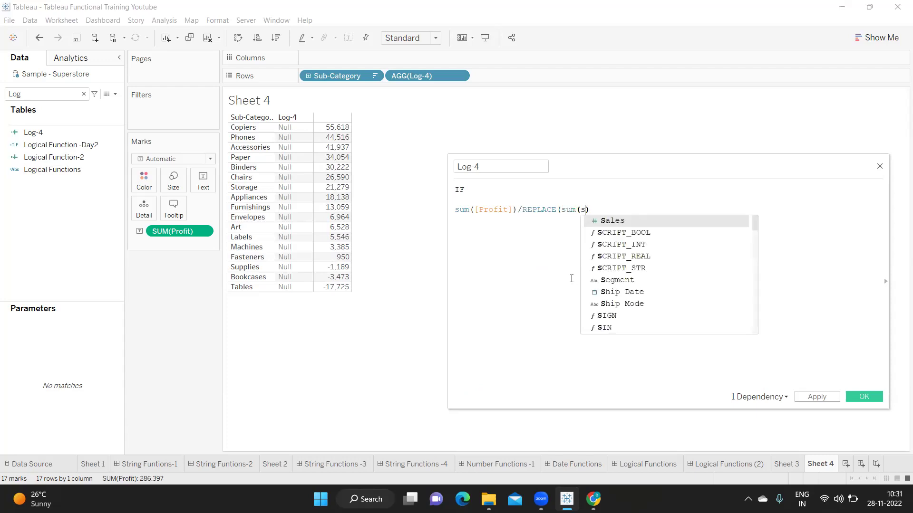
key(Return)
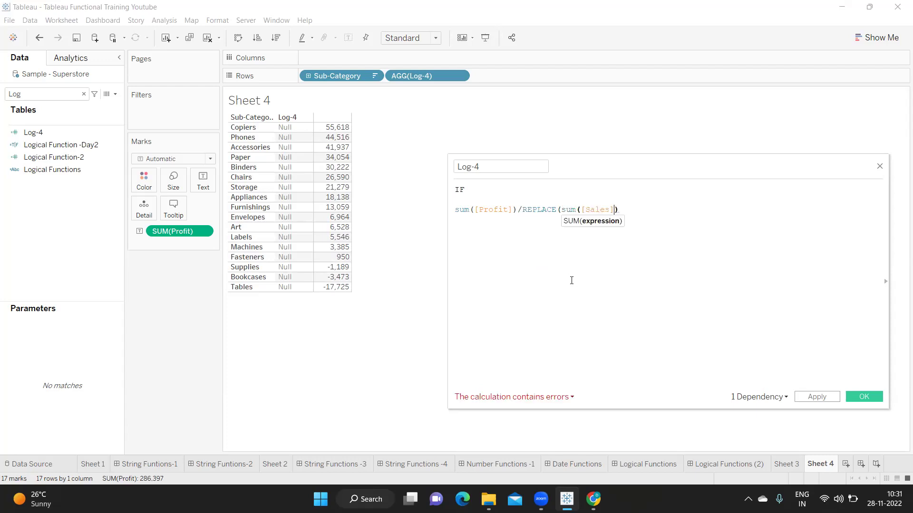
text(),))
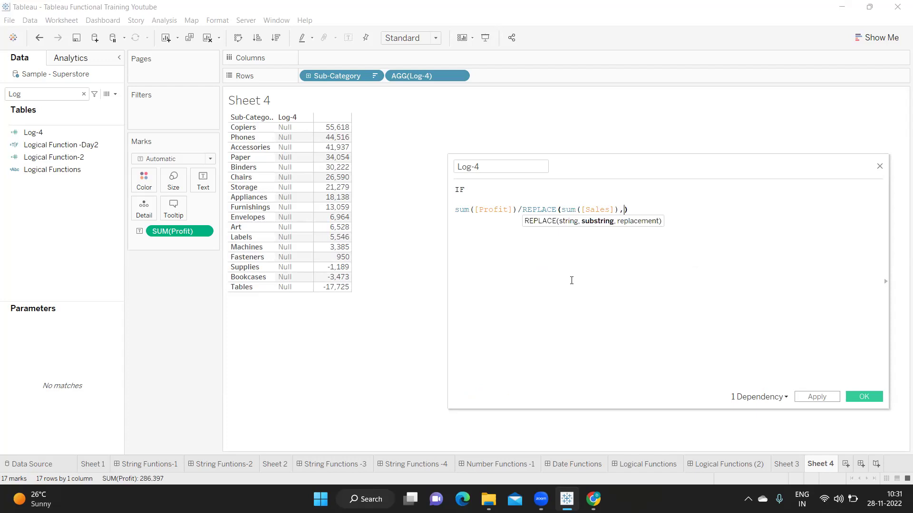
key(BackSpace)
text(0))
key(Delete)
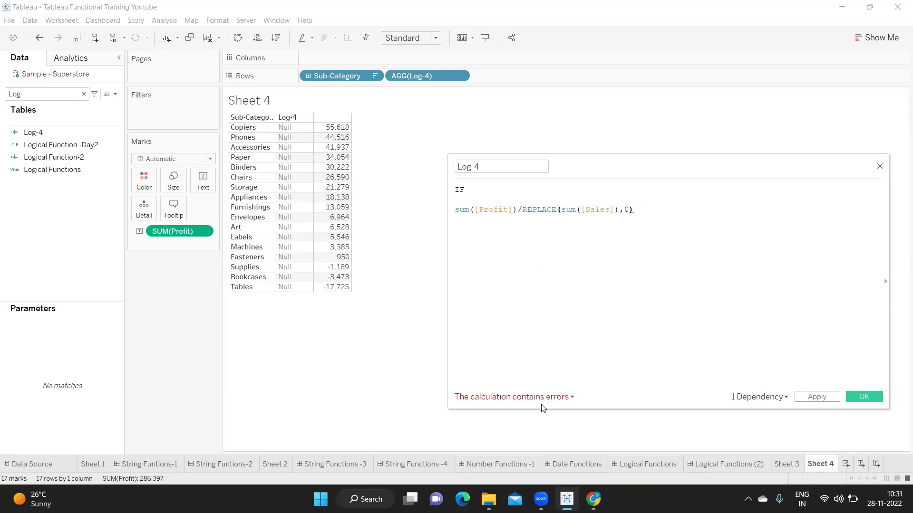
Delete the unfinished IF above the Log-4 formula and show the calculation's error details.
drag(469, 190, 438, 189)
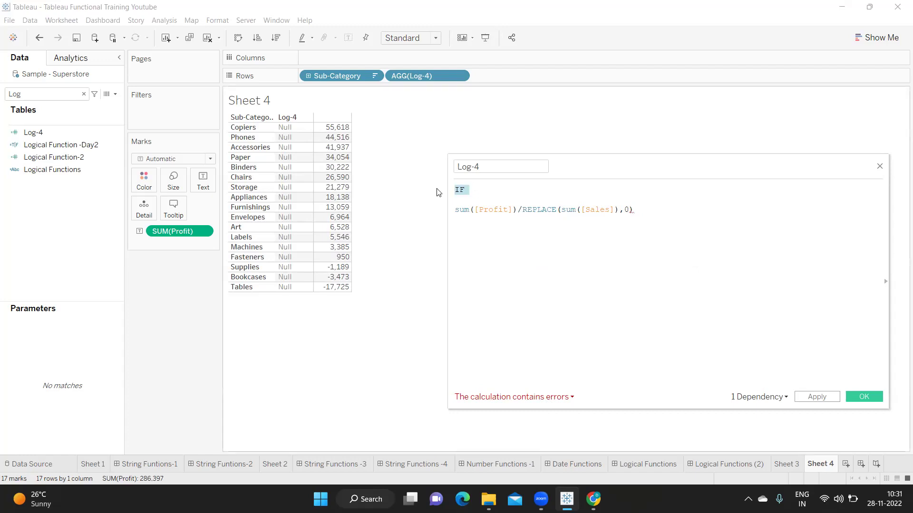
key(BackSpace)
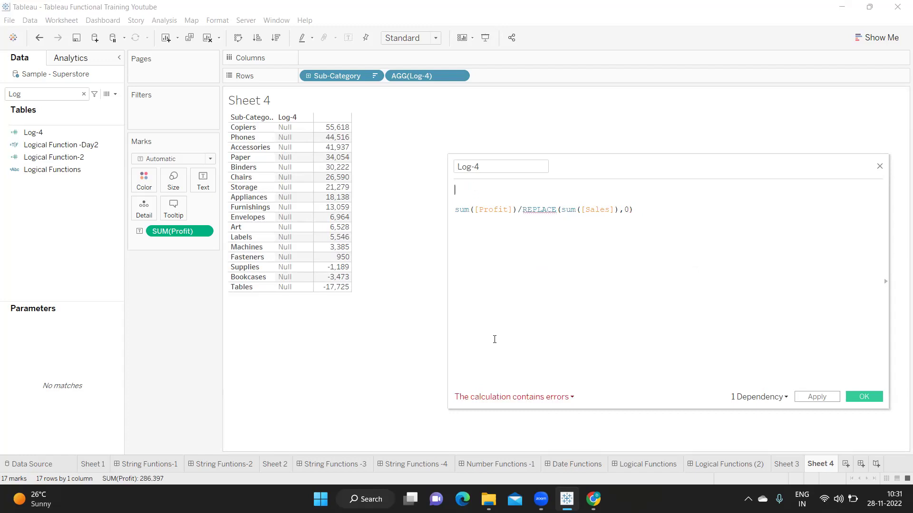
click(513, 397)
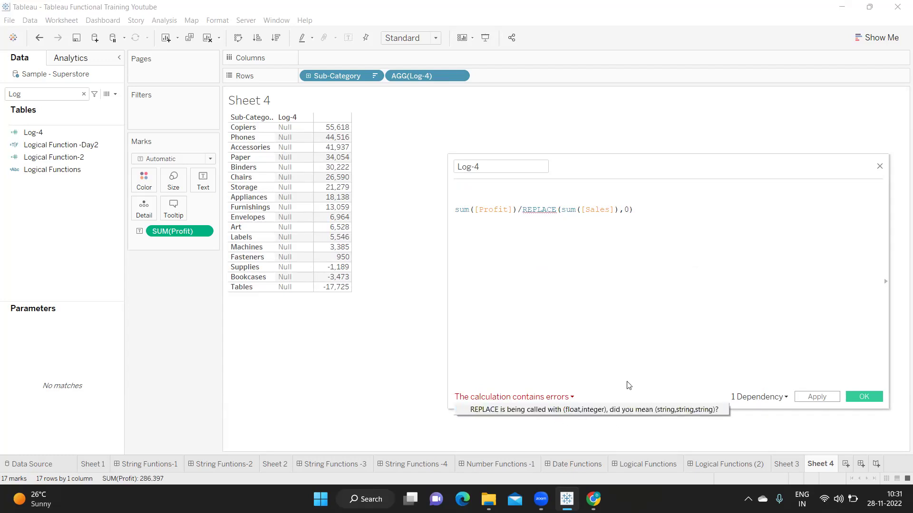
Try to fix the REPLACE arguments in the Log-4 formula by using str(sum([Sales])) and the quoted substring '0'.
click(560, 212)
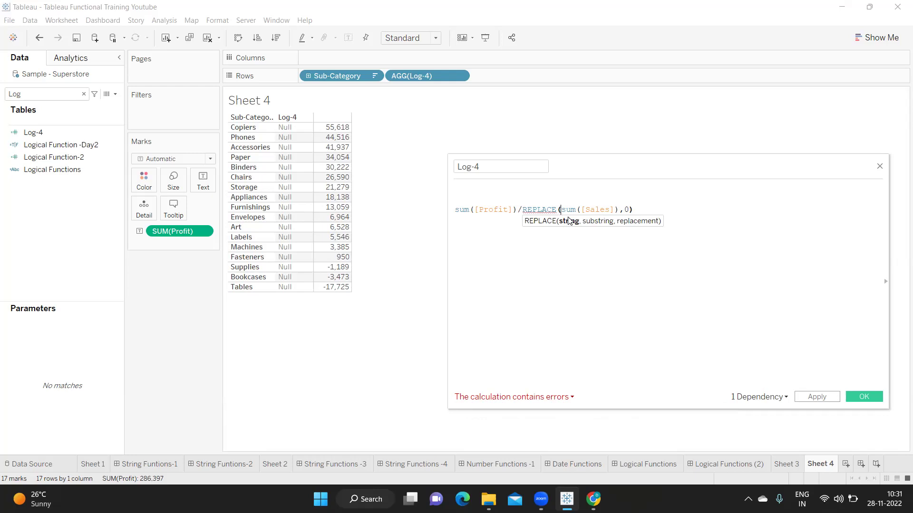
text(str)
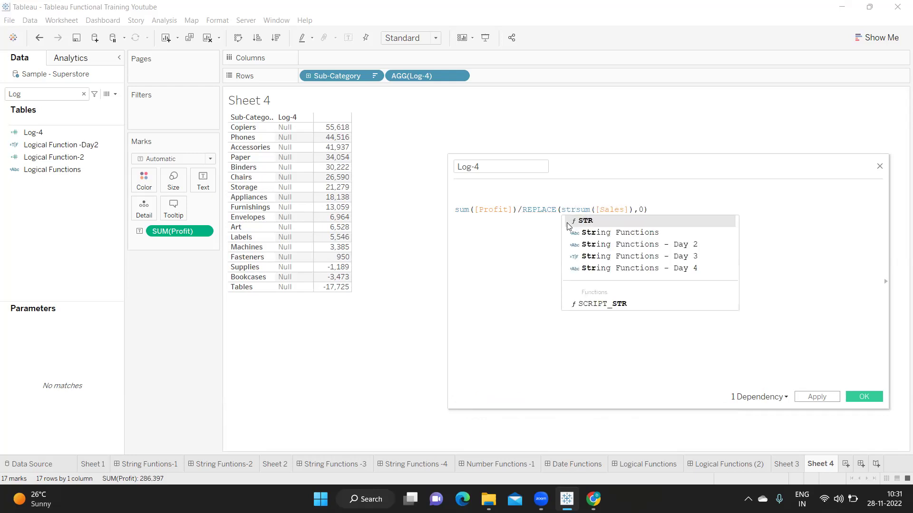
text(()
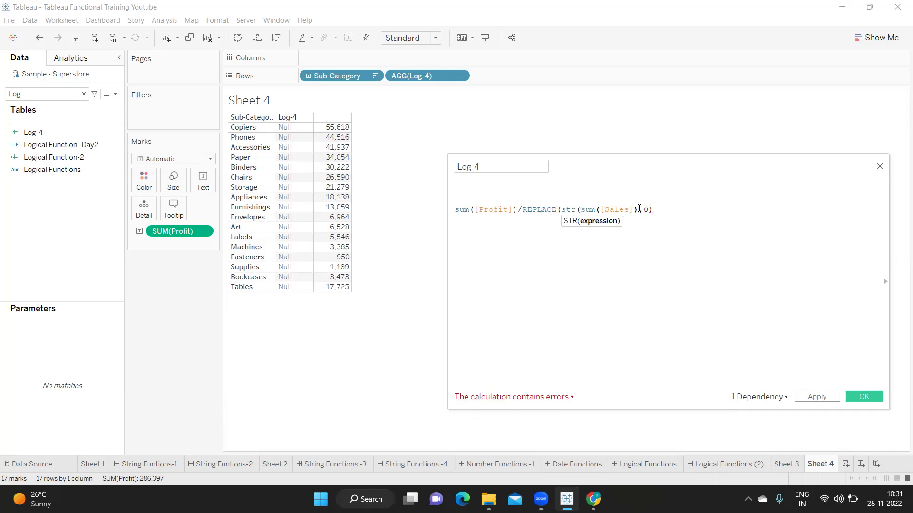
click(639, 209)
text())
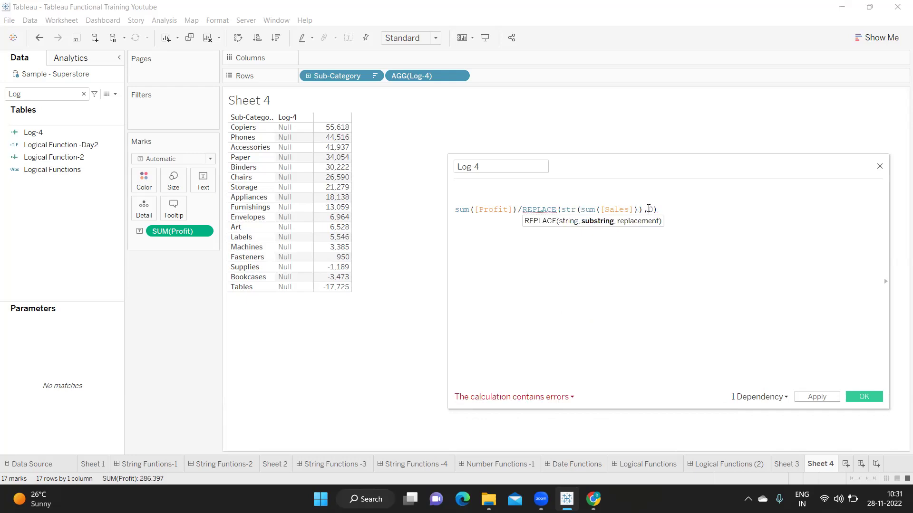
double_click(649, 209)
text('0')
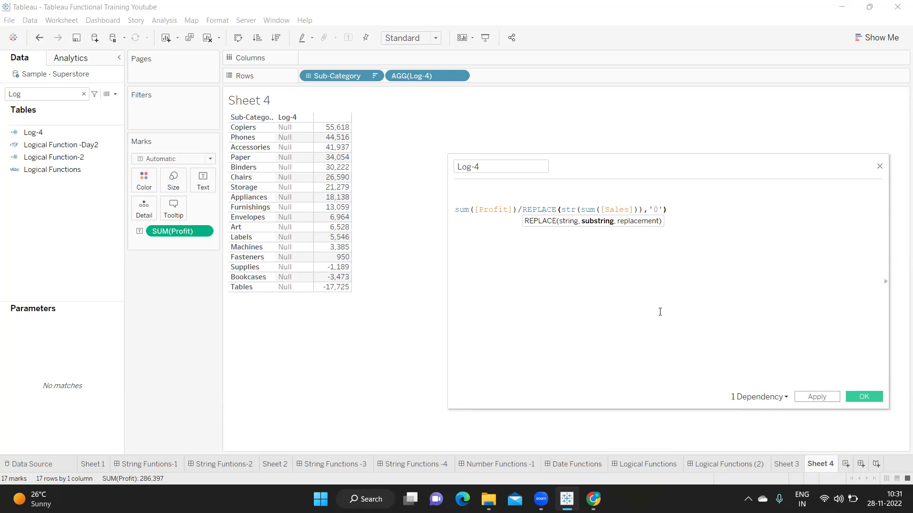
mouse_move(551, 215)
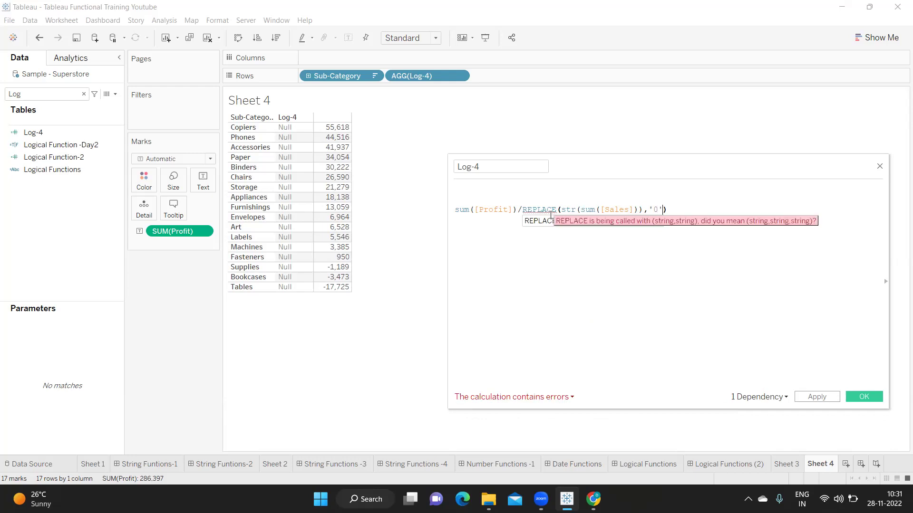
Clear the entire Log-4 formula.
key(ctrl+a)
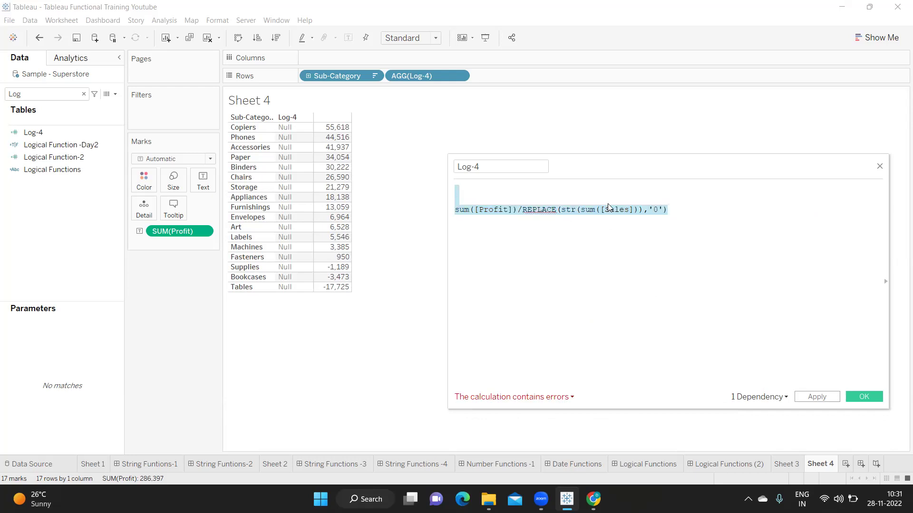
key(BackSpace)
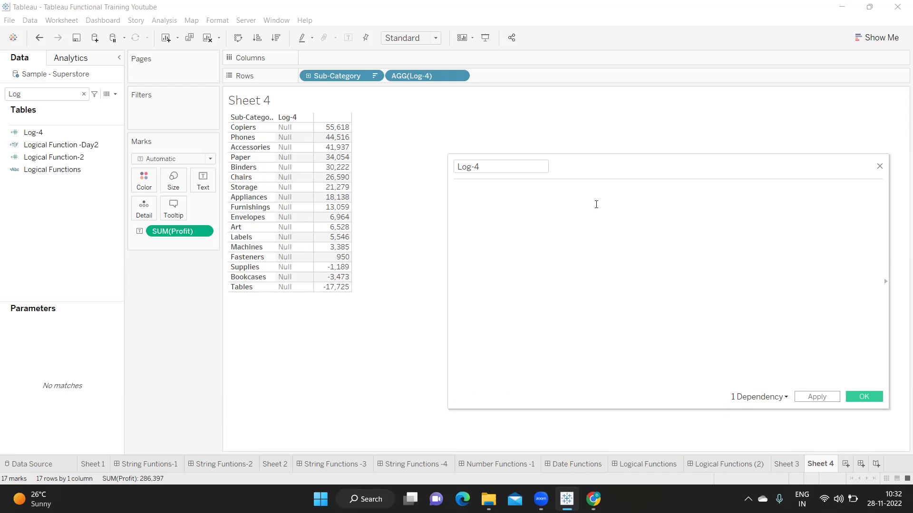
text(su)
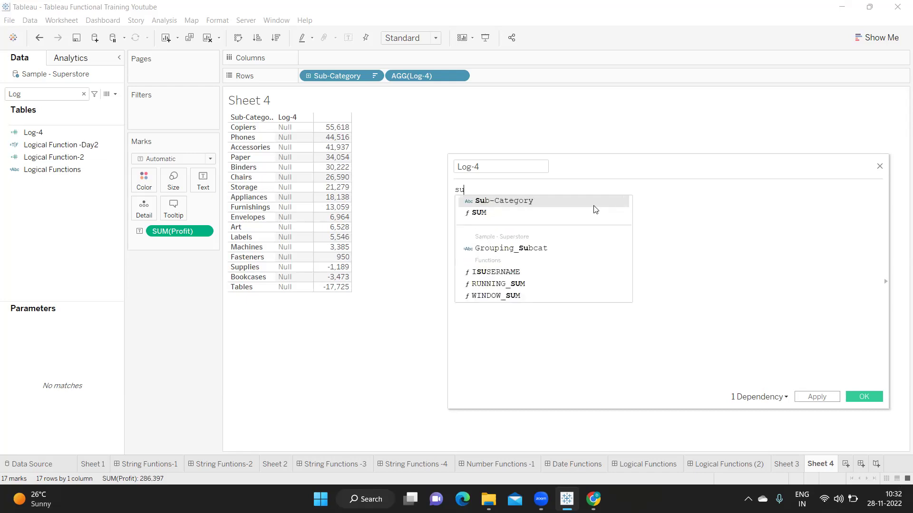
key(BackSpace)
key(BackSpace)
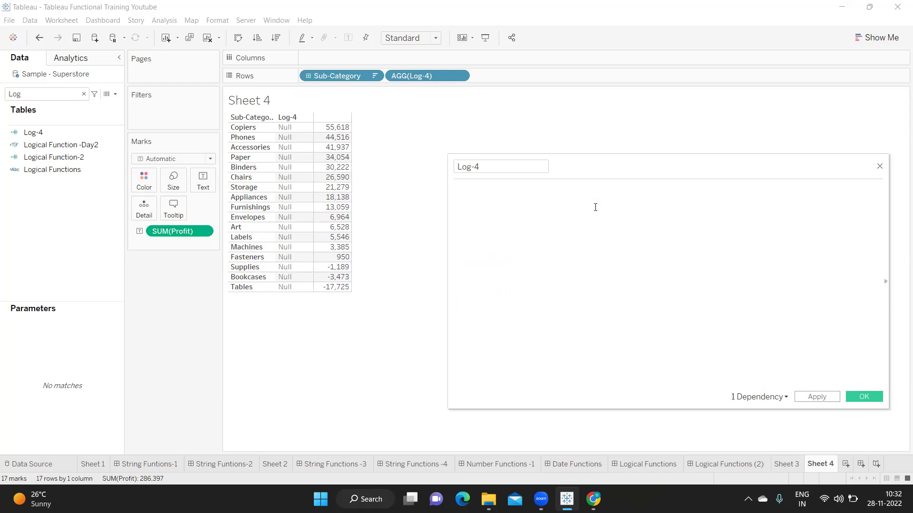
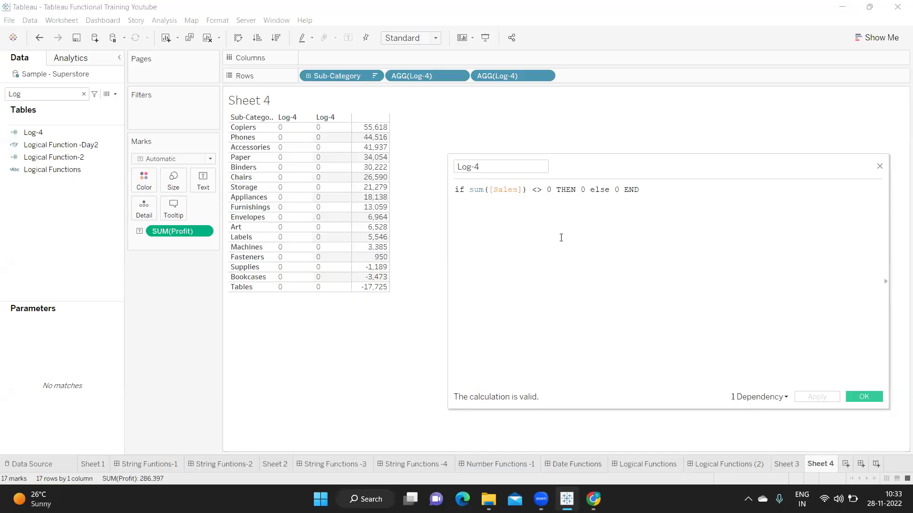
Replace the Log-4 formula with a new statement beginning IF SUM([Sales])<>0 THEN 0.
drag(666, 192, 375, 192)
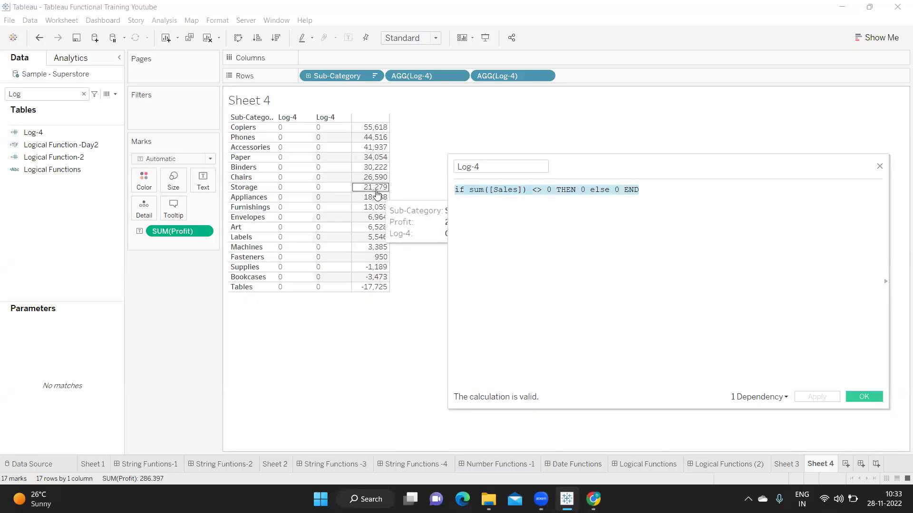
key(BackSpace)
text(su)
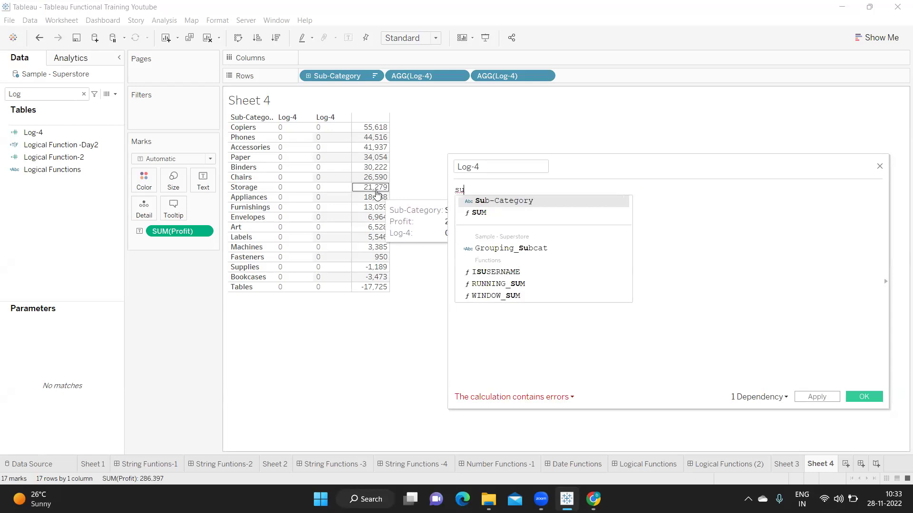
key(BackSpace)
key(BackSpace)
text(i)
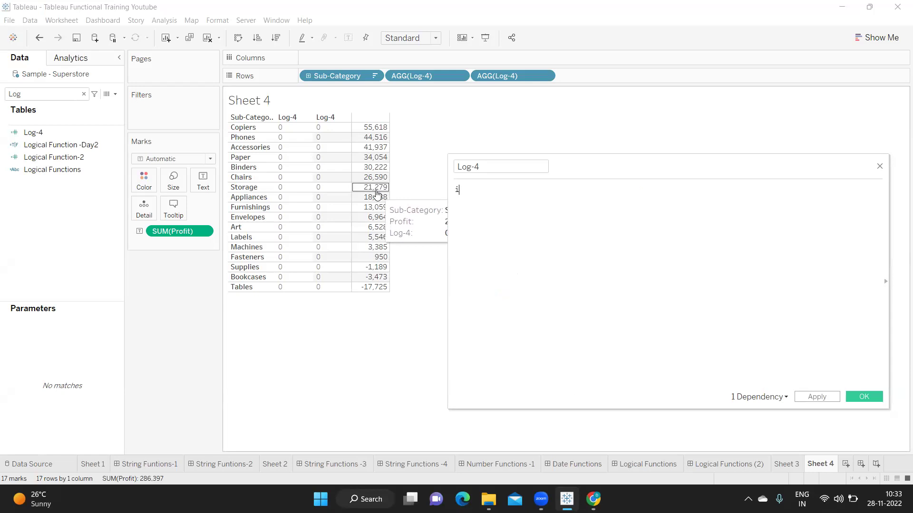
key(Return)
text(sum)
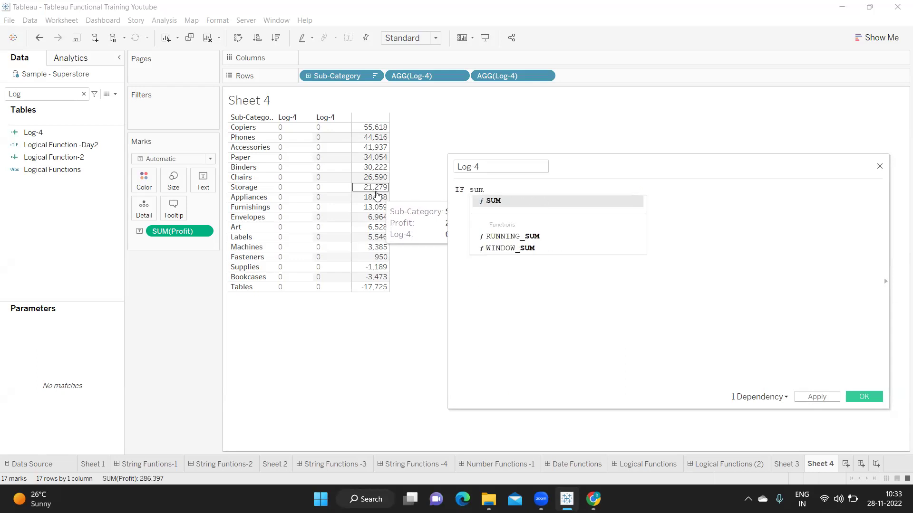
key(Return)
text([Sales])<>)
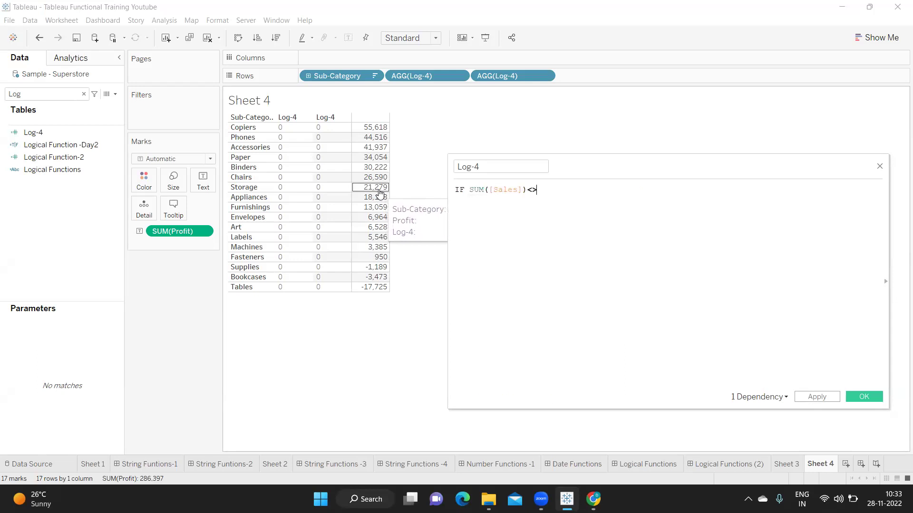
text(0 THEN 0)
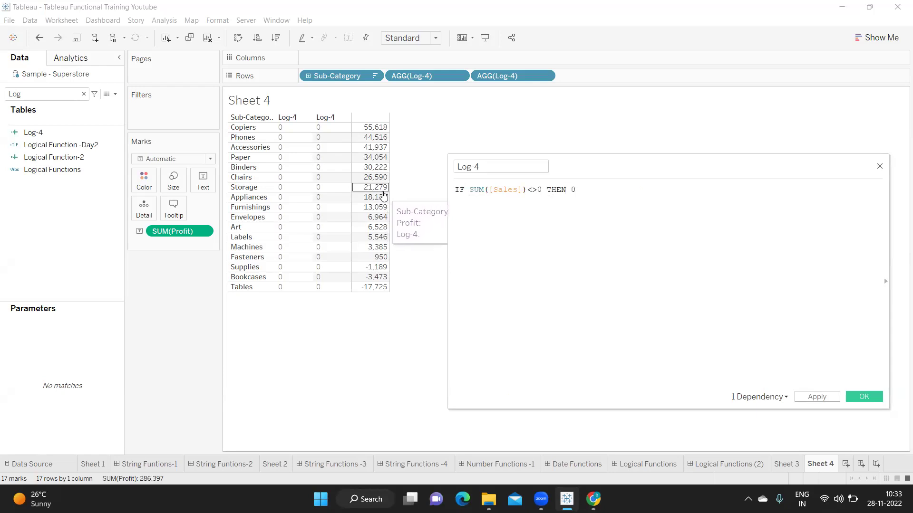
Complete the Log-4 statement with ELSE 0 END and apply the calculation.
text( e)
key(Return)
text(0 en)
key(Return)
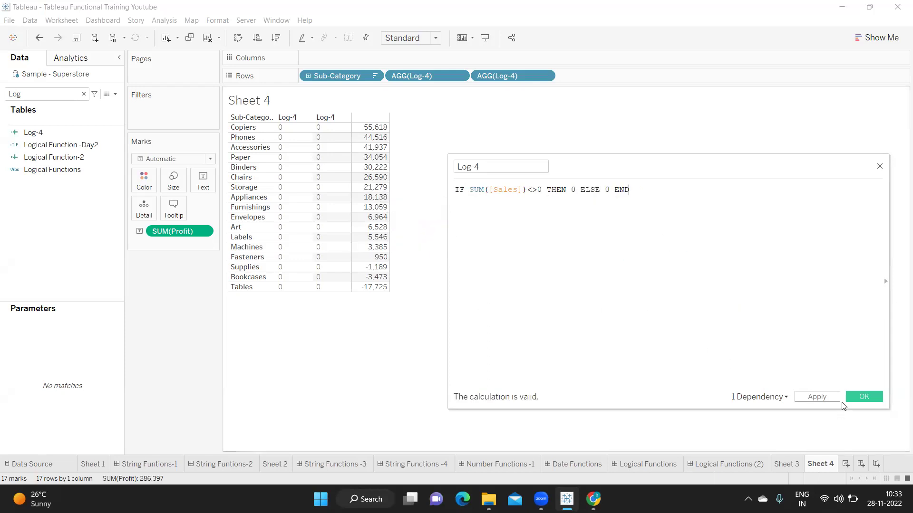
click(816, 396)
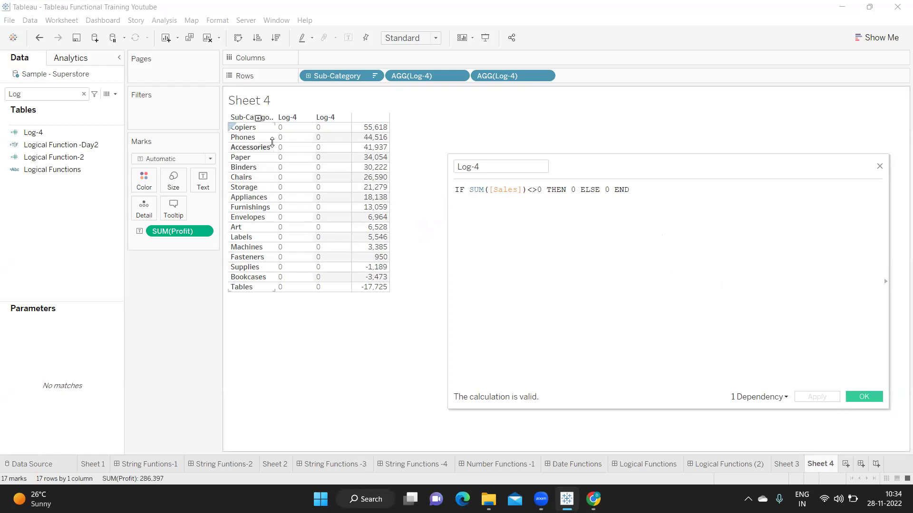
Add sum([Profit])/ on a new line above the IF statement in Log-4 and apply the calculation.
click(455, 190)
key(Return)
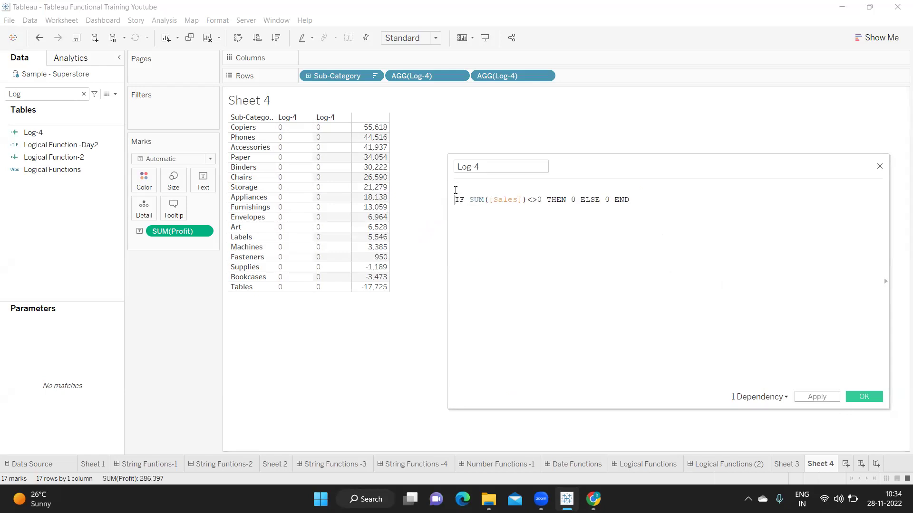
text(su)
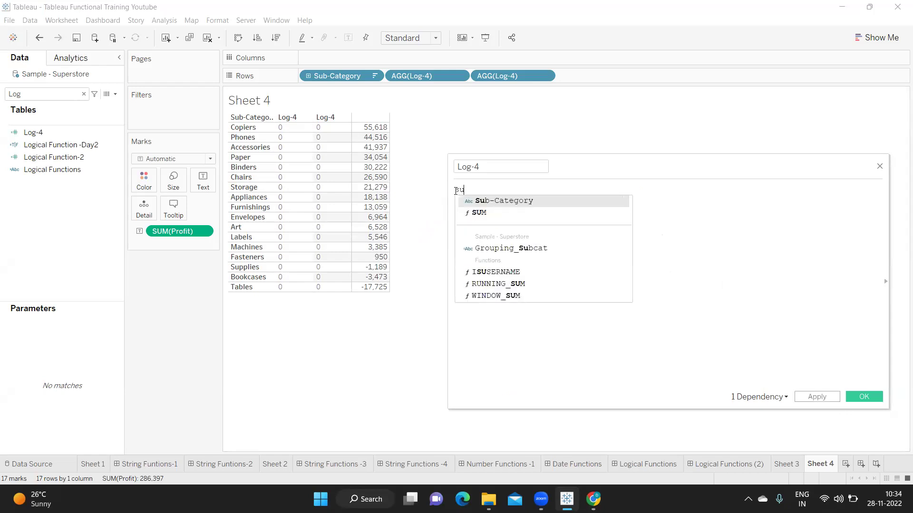
text(m(profi)
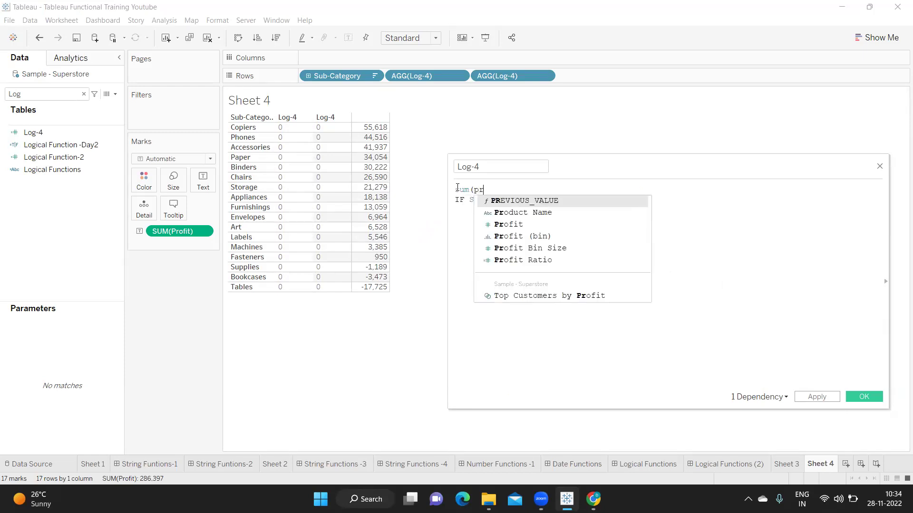
key(Return)
text())
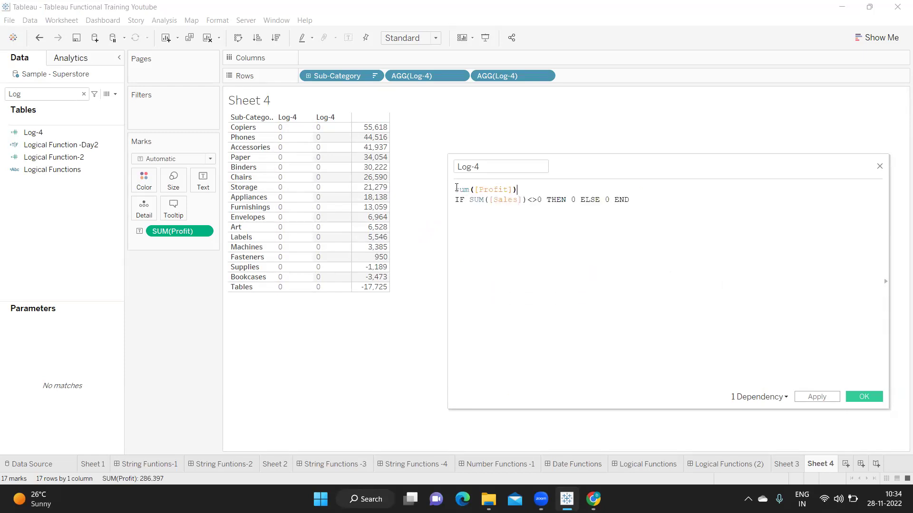
text(/)
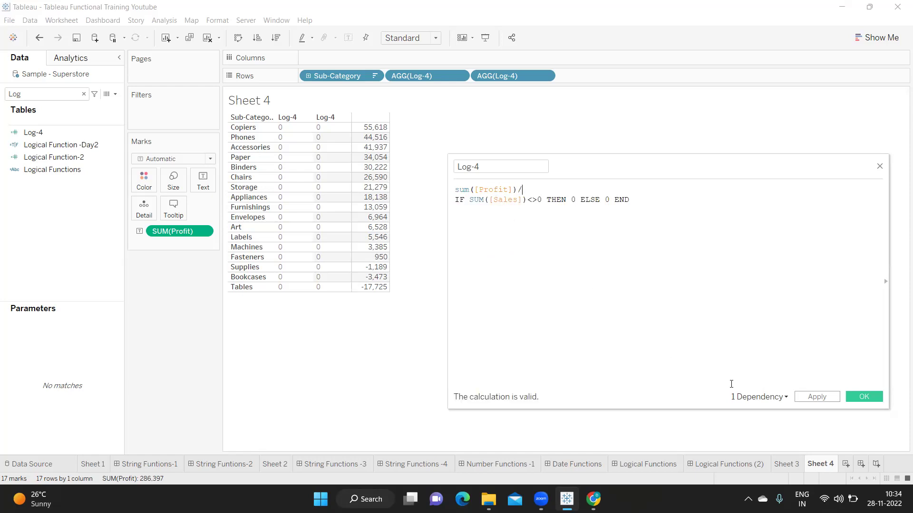
click(810, 398)
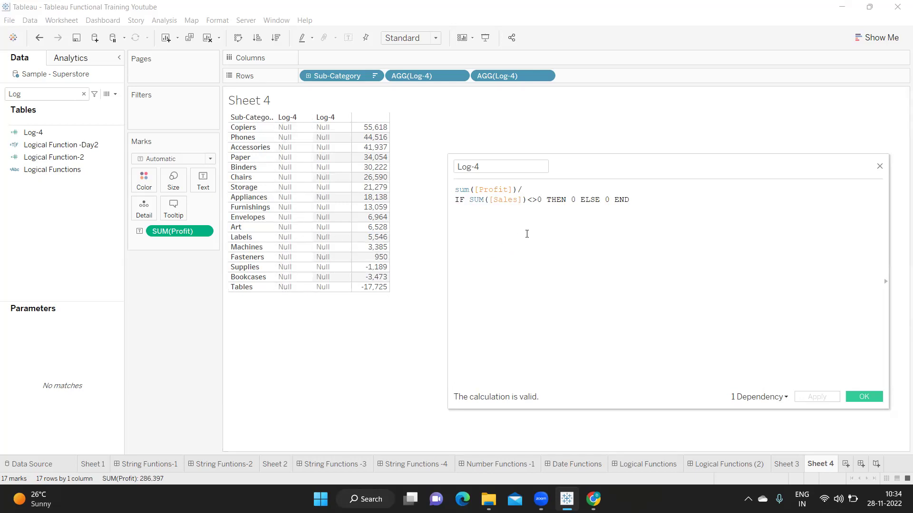
Move the Log-4 formula down two lines and begin an outer condition above it with IF (.
drag(639, 198, 455, 200)
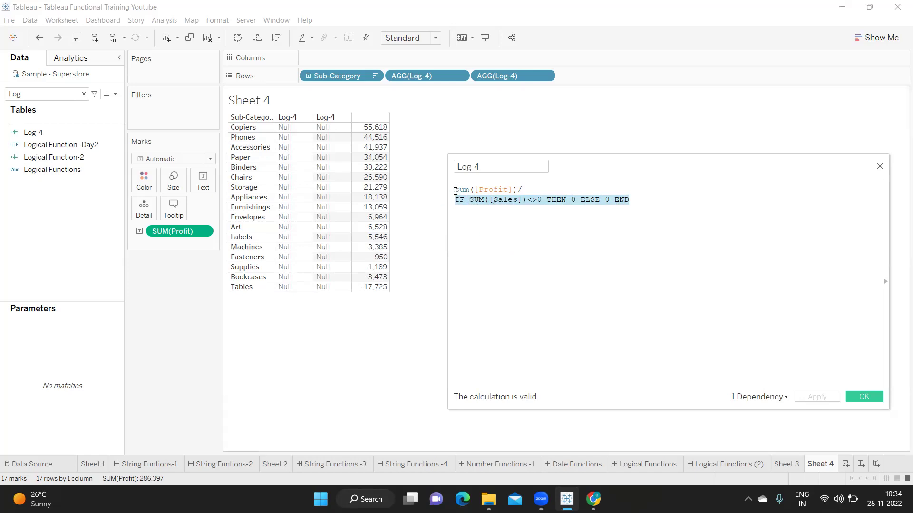
drag(456, 190, 514, 185)
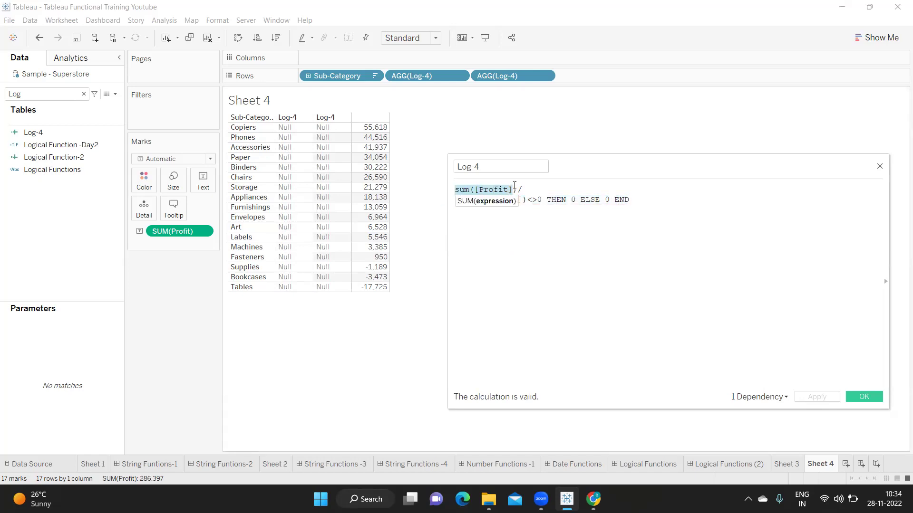
click(456, 189)
key(Return)
key(Return)
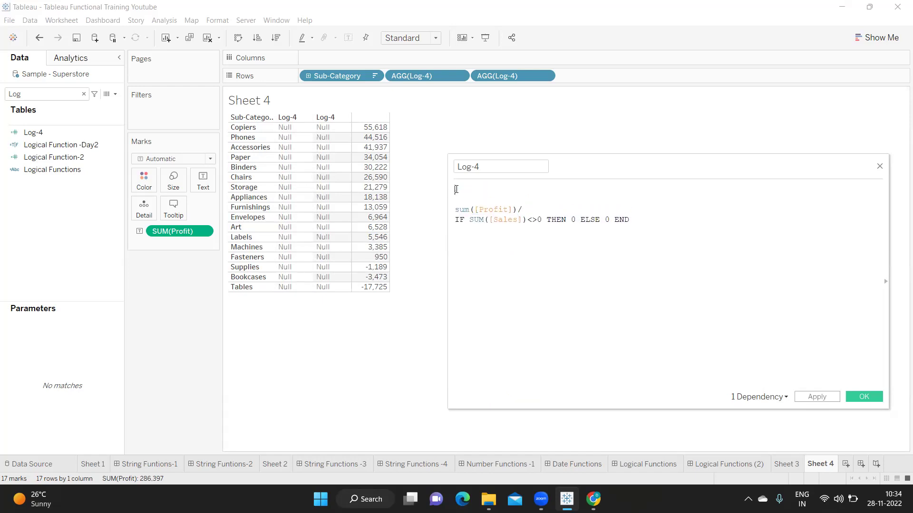
text(IF)
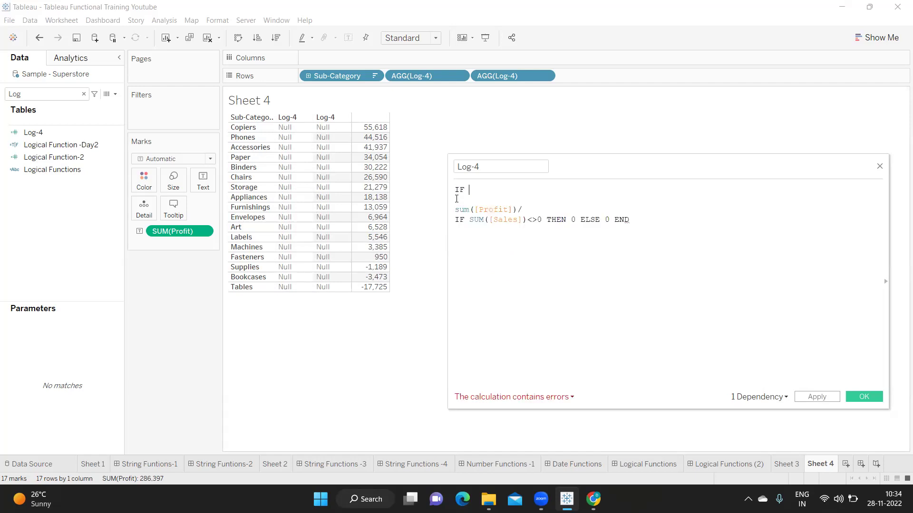
text( ()
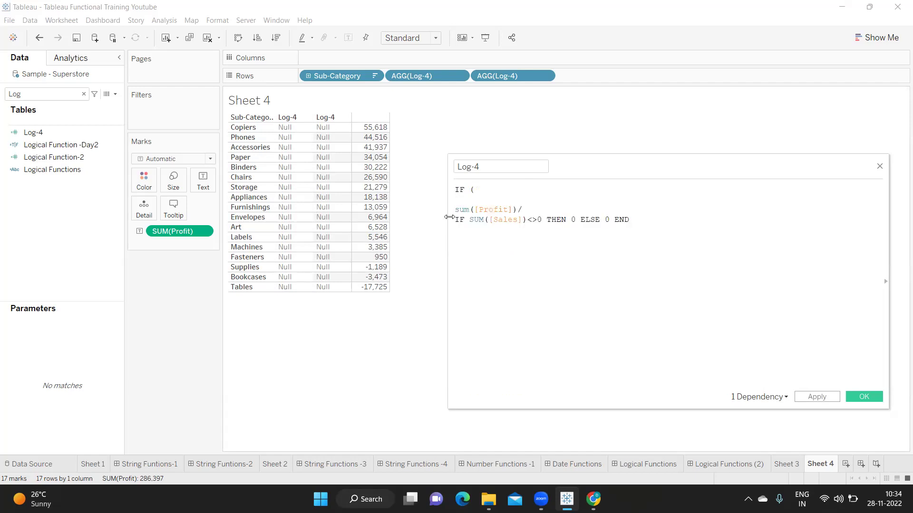
Copy IF SUM([Sales])<>0 THEN 0 ELSE 0 END from the divisor into the outer IF's open parenthesis.
drag(639, 220, 455, 220)
key(ctrl+c)
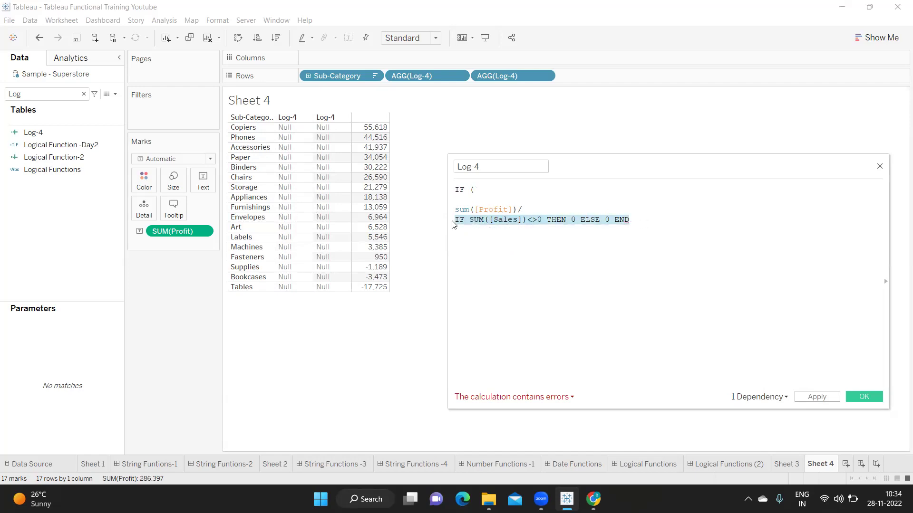
click(481, 190)
key(ctrl+v)
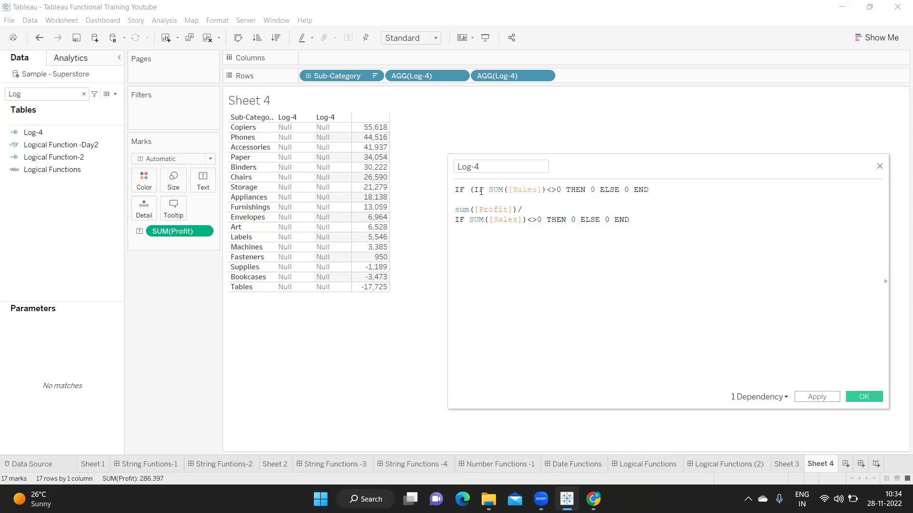
Complete the outer IF in Log-4 with ) = 0 THEN 0 ELSE SUM([Profit]) END.
text() = 0 t)
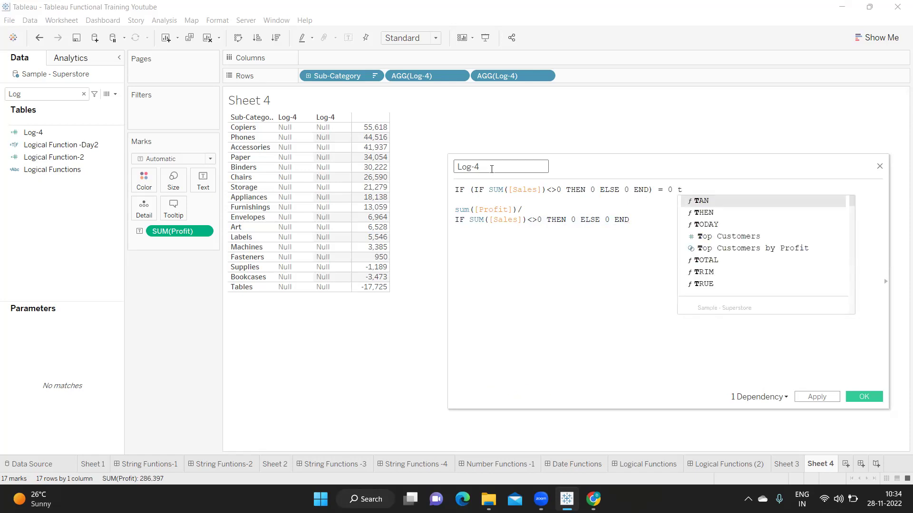
text(h)
key(Return)
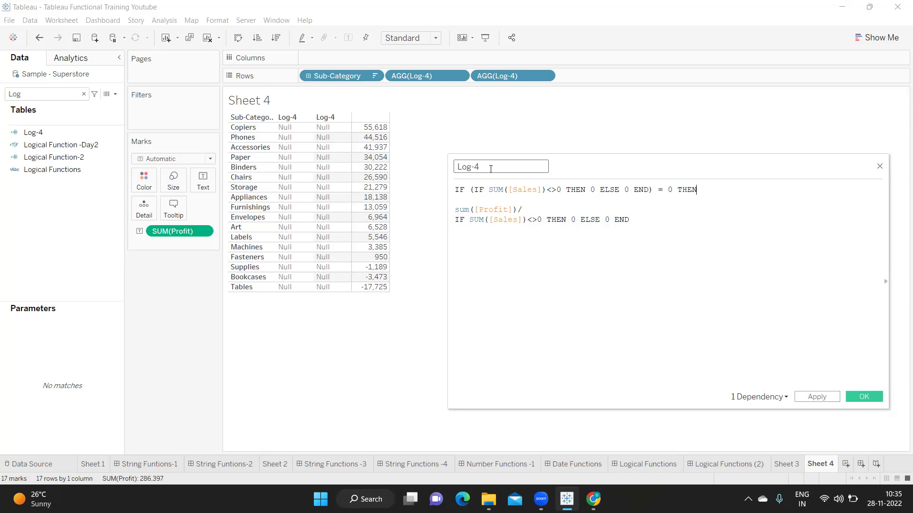
text(0)
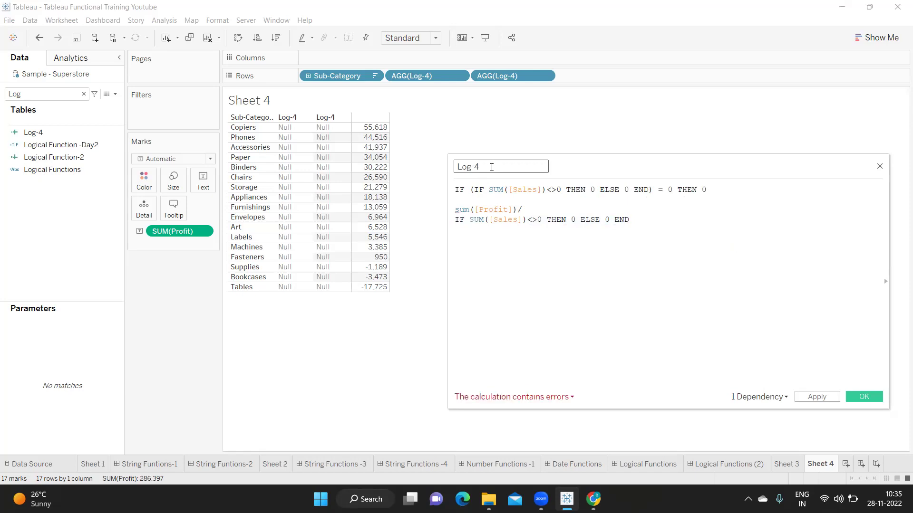
text( ELSE)
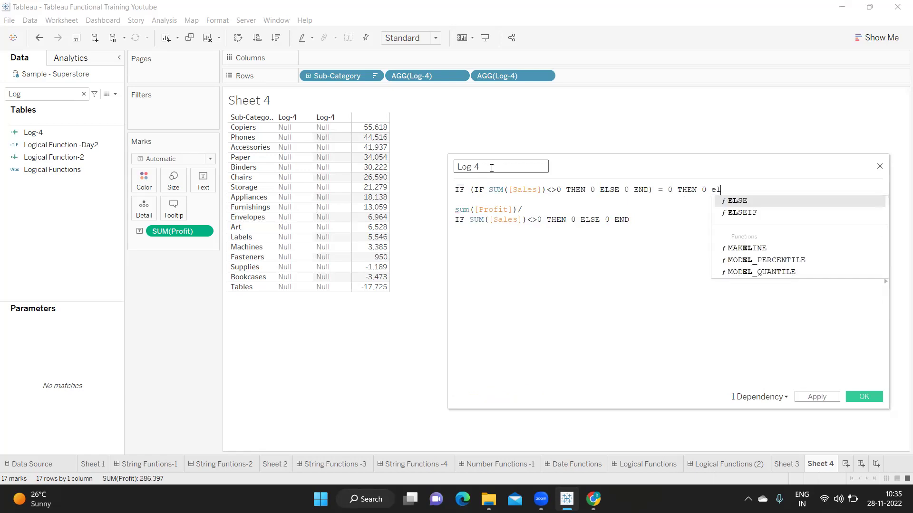
text( sum)
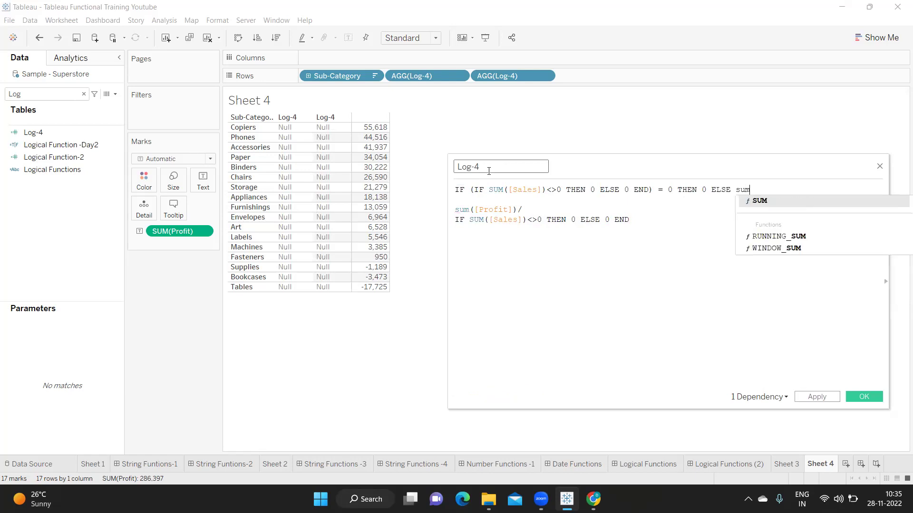
key(Return)
text(profi))
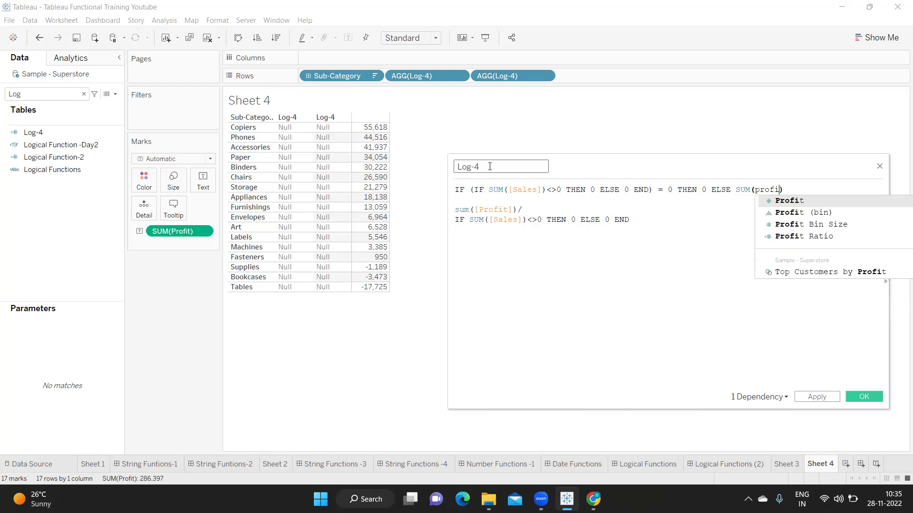
key(Return)
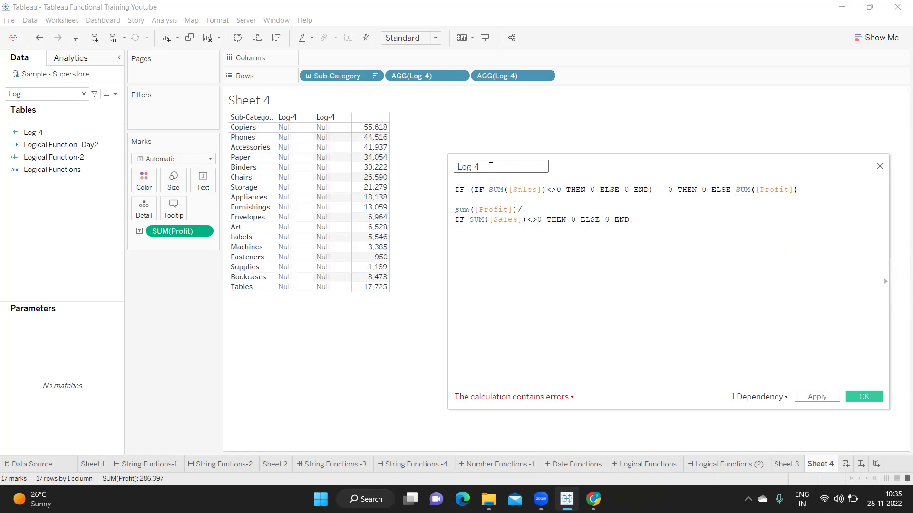
text(end)
key(Return)
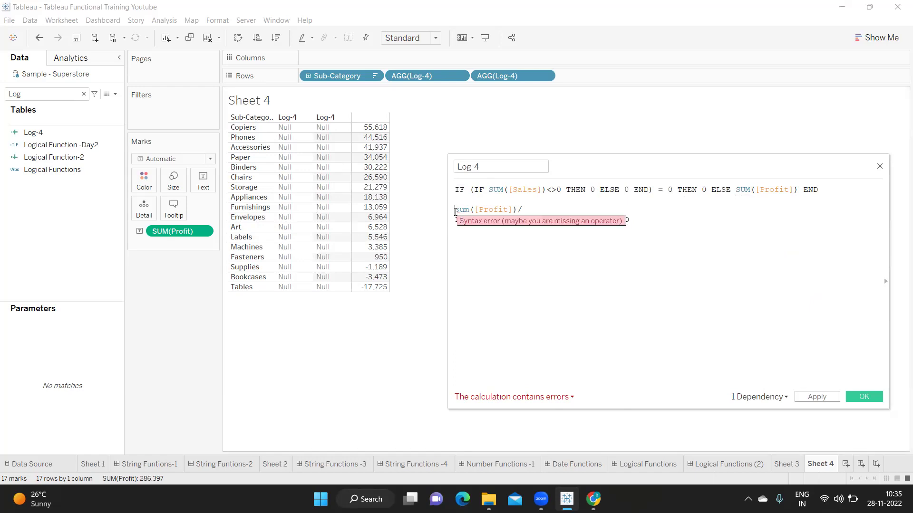
Comment out the two-line profit ratio below the nested IF in Log-4 and apply the calculation.
click(456, 210)
text(//)
click(456, 220)
text(//)
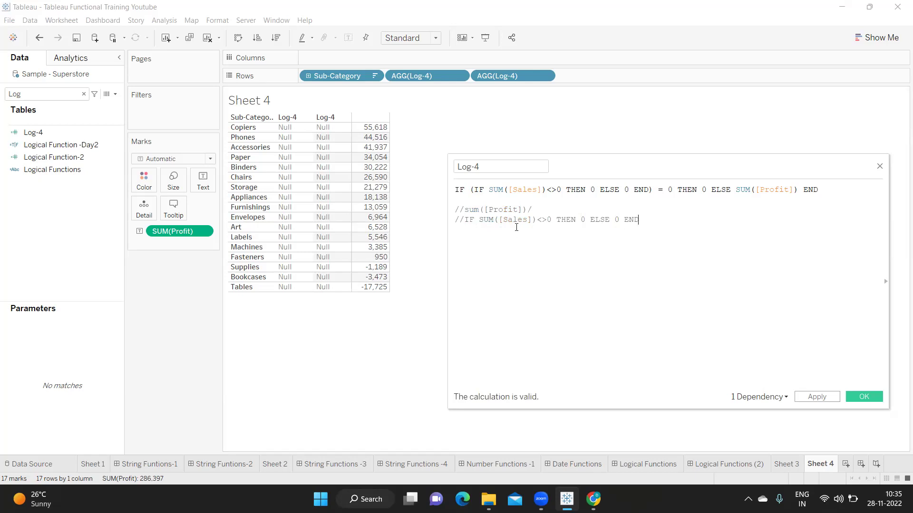
drag(470, 190, 674, 188)
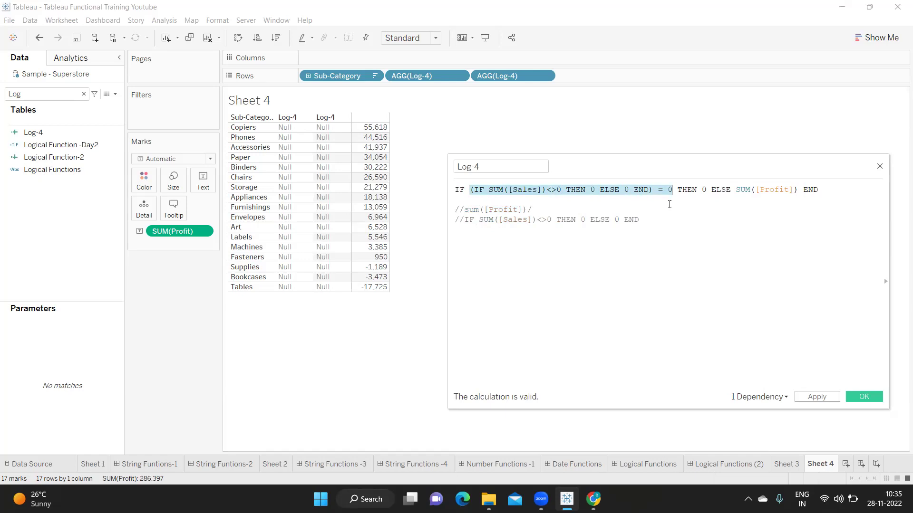
click(703, 190)
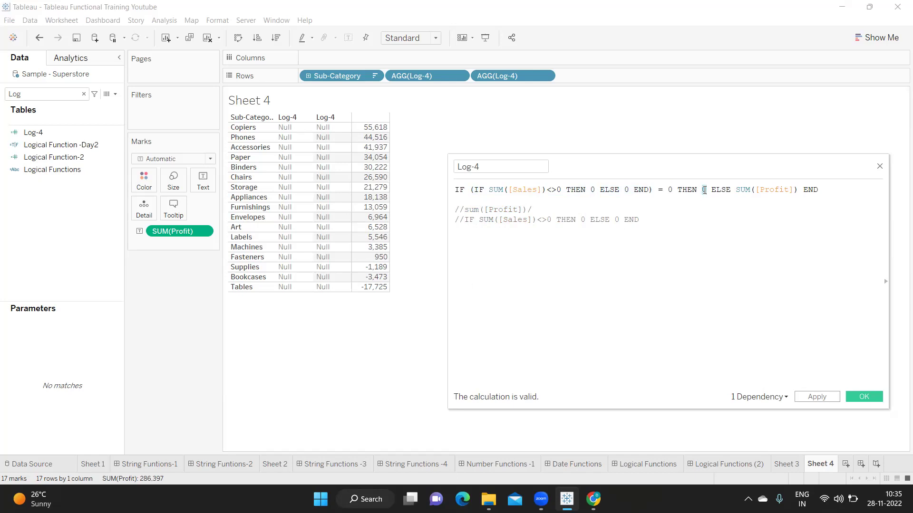
double_click(703, 190)
drag(736, 189, 800, 187)
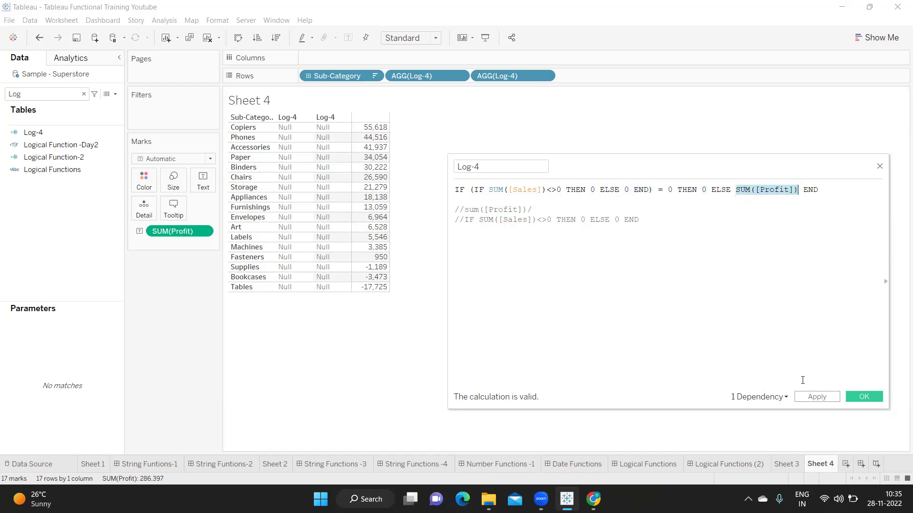
click(814, 397)
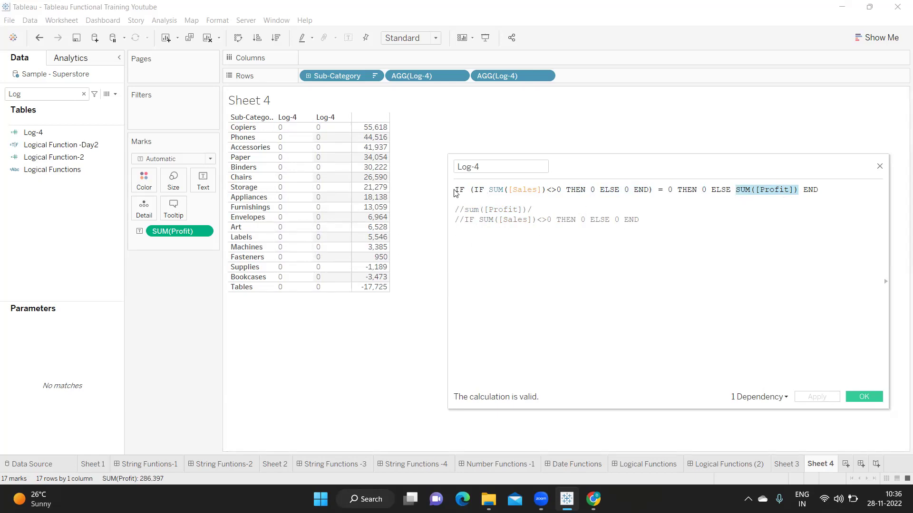
drag(455, 190, 818, 190)
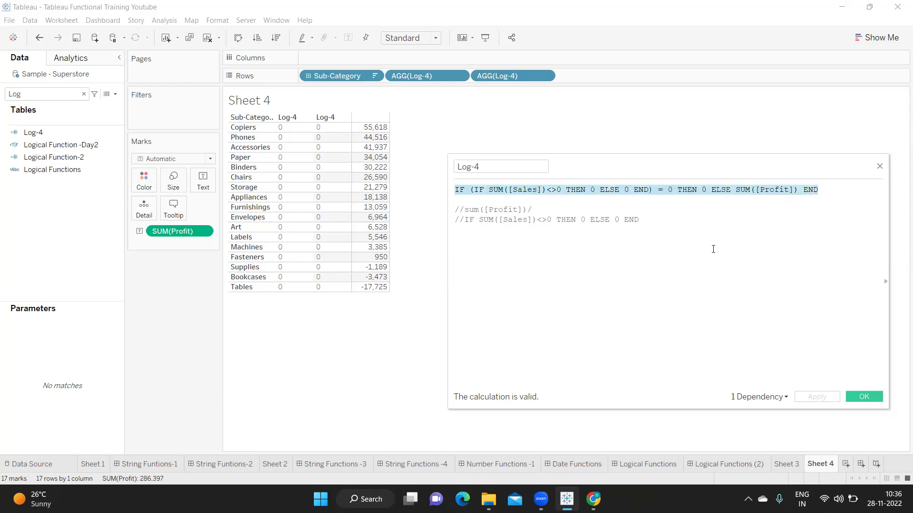
Uncomment the IF SUM([Sales])<>0 line, comment out the nested IF line in Log-4 and apply the calculation.
click(464, 217)
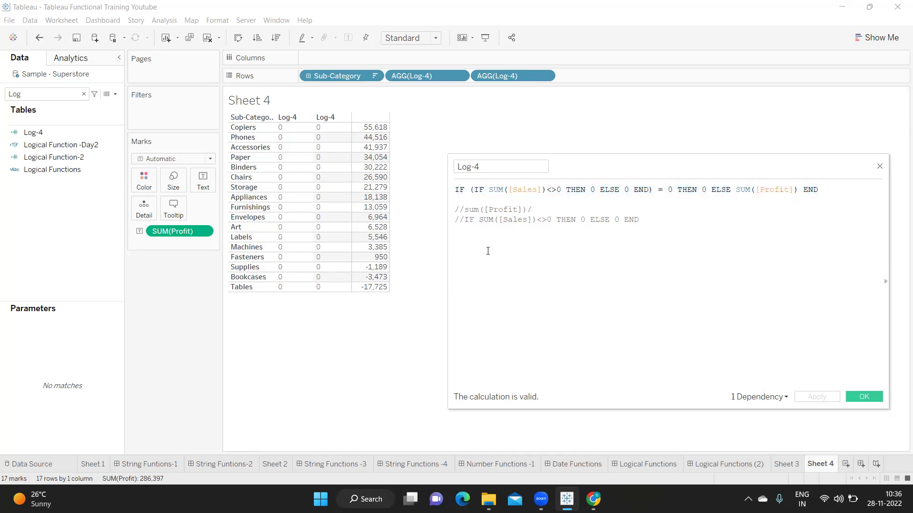
key(BackSpace)
key(BackSpace)
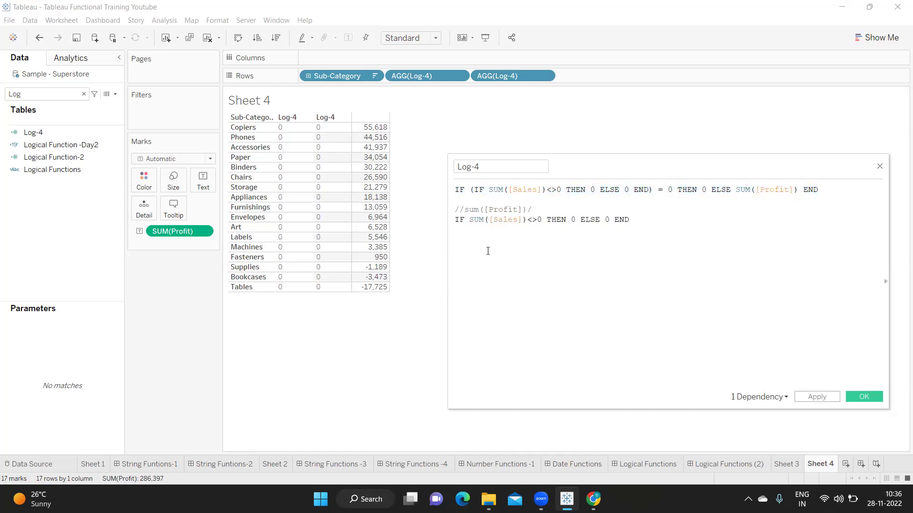
click(461, 210)
text(/)
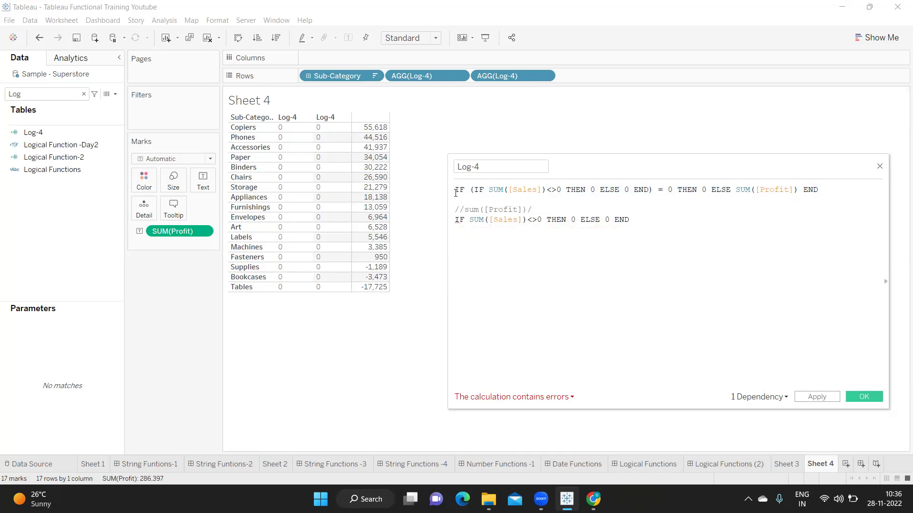
click(456, 190)
text(//)
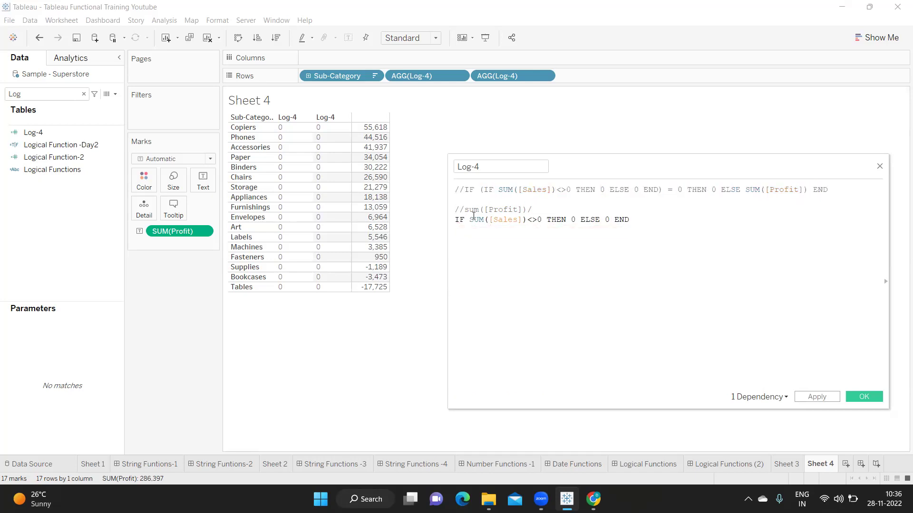
click(810, 397)
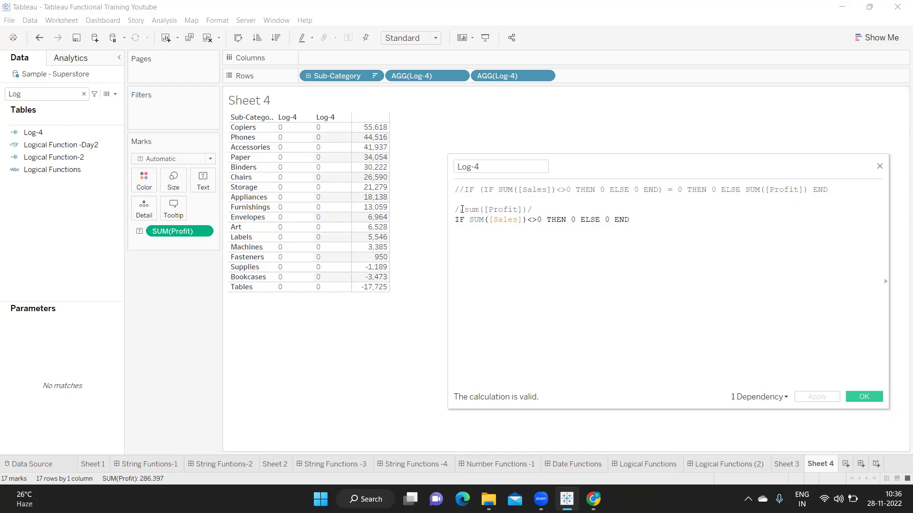
Uncomment the sum([Profit])/ line in Log-4 and apply the calculation.
key(BackSpace)
key(BackSpace)
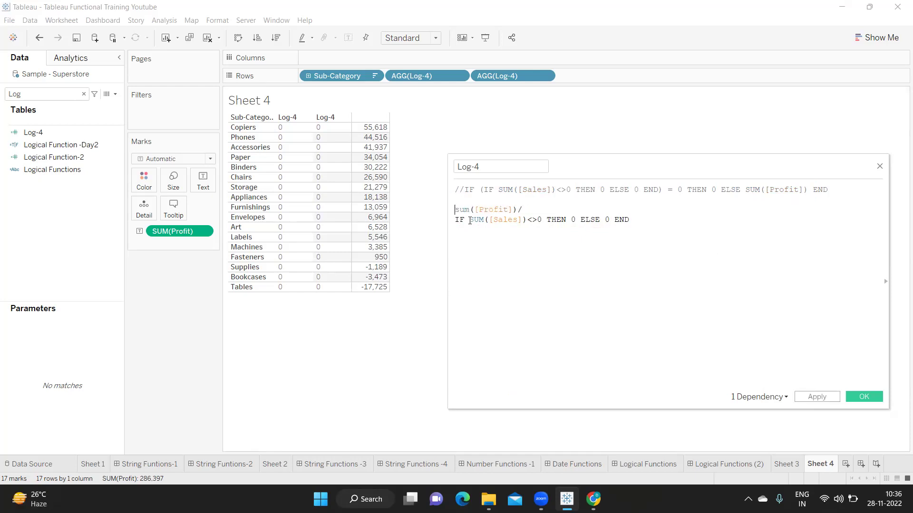
click(816, 397)
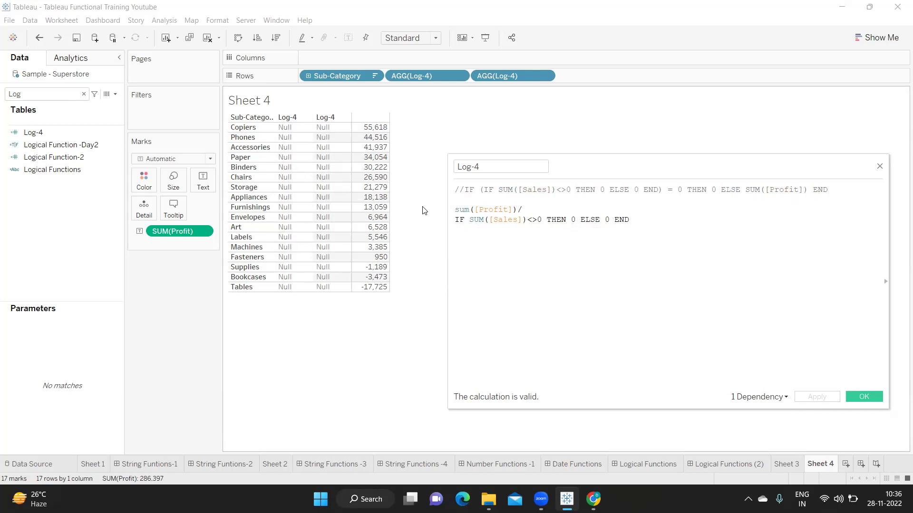
Wrap the two-line profit ratio in Log-4 in a ZN( ) function and apply the calculation.
click(465, 203)
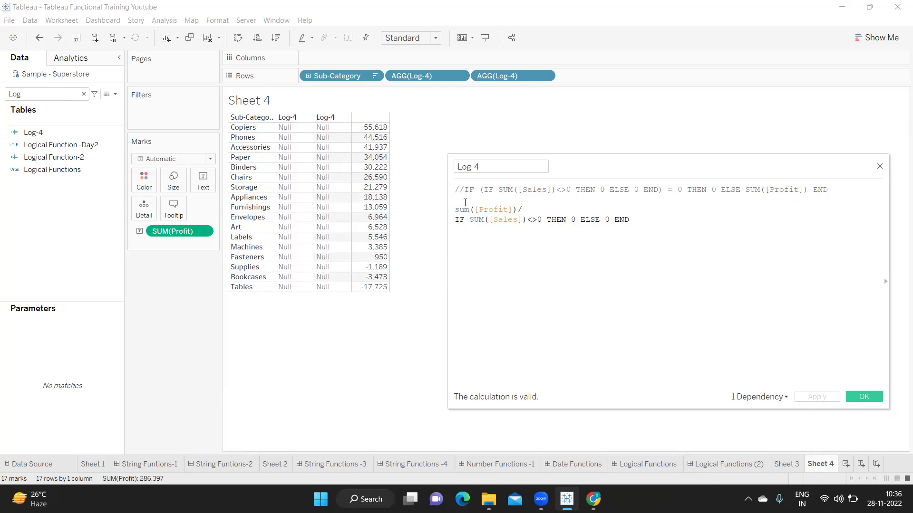
text(ZN()
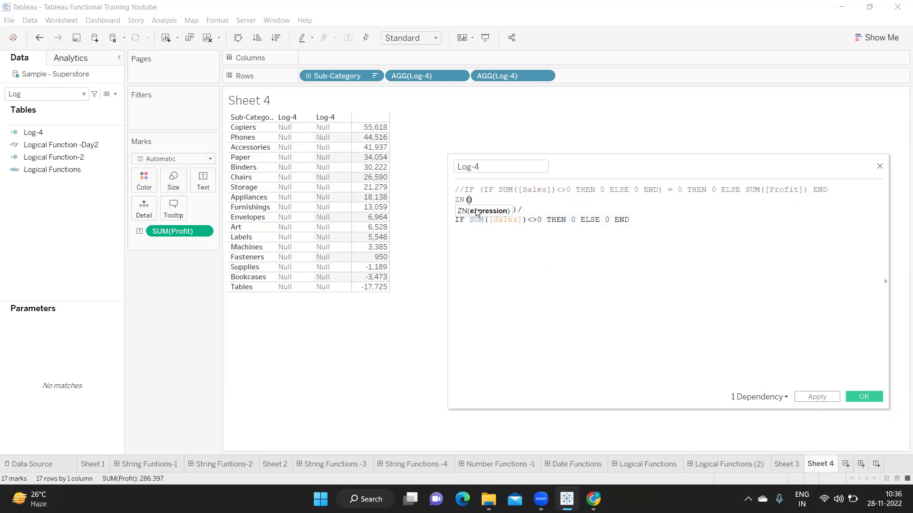
key(Delete)
click(646, 220)
text())
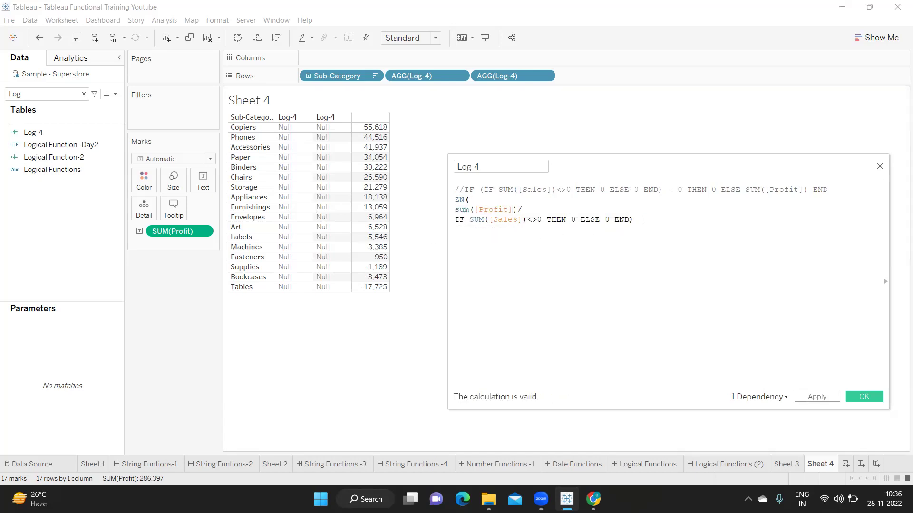
drag(456, 211, 628, 218)
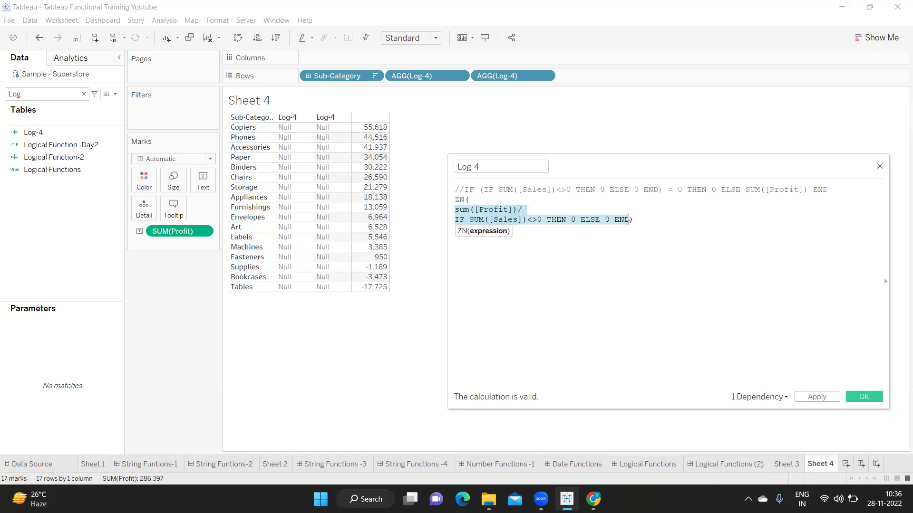
double_click(459, 199)
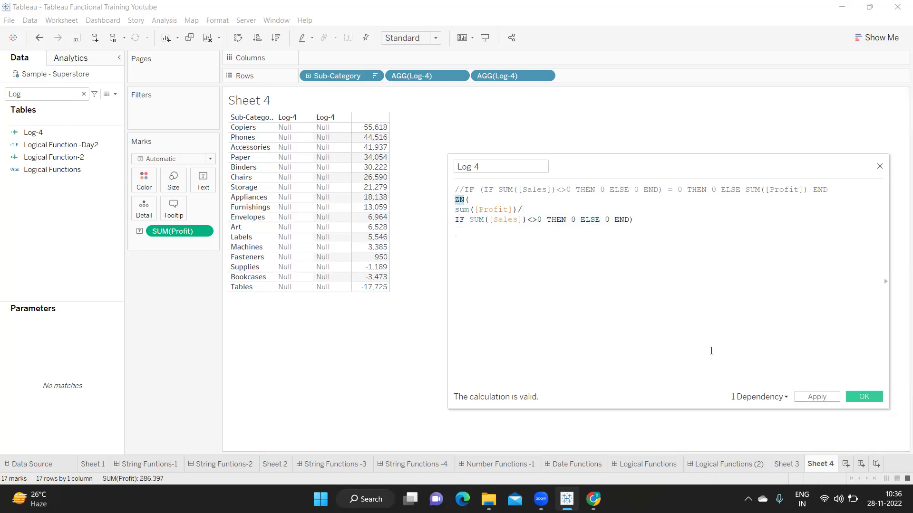
click(820, 397)
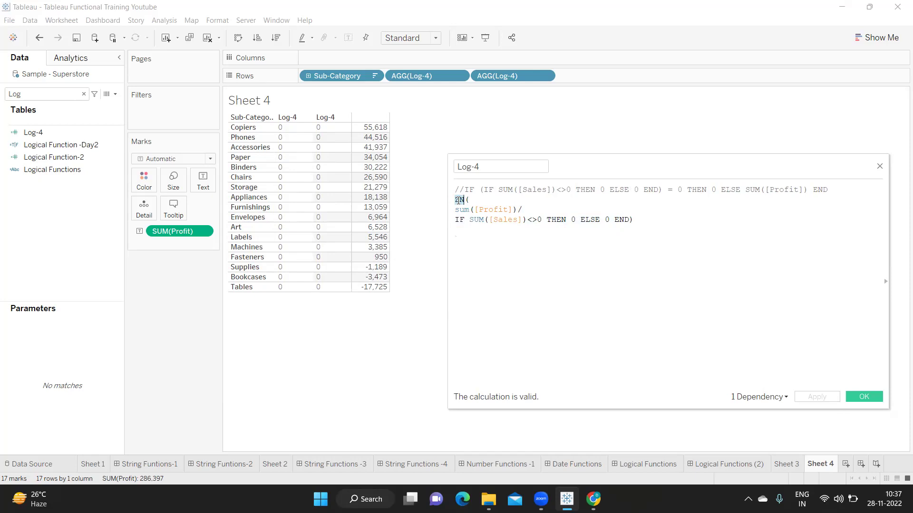
Add a Percent of Total quick table calculation to the SUM(Profit) measure on the Marks card.
click(207, 234)
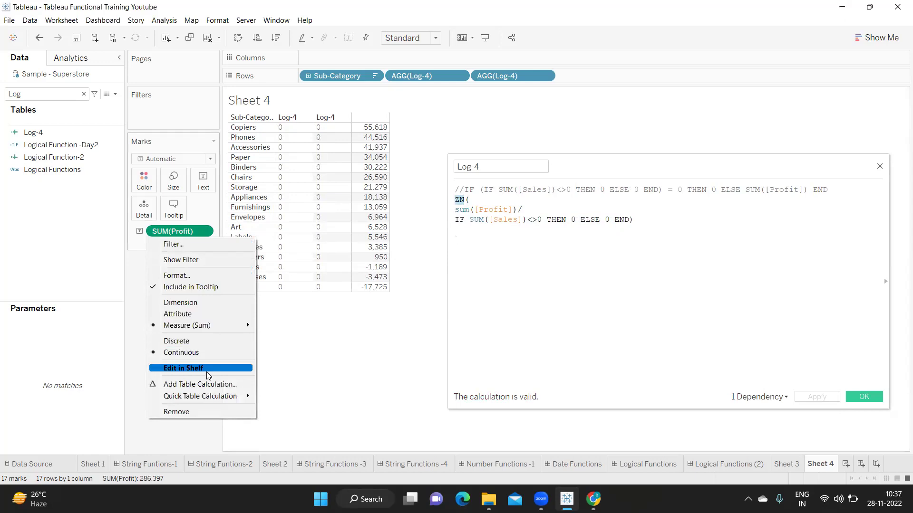
mouse_move(208, 400)
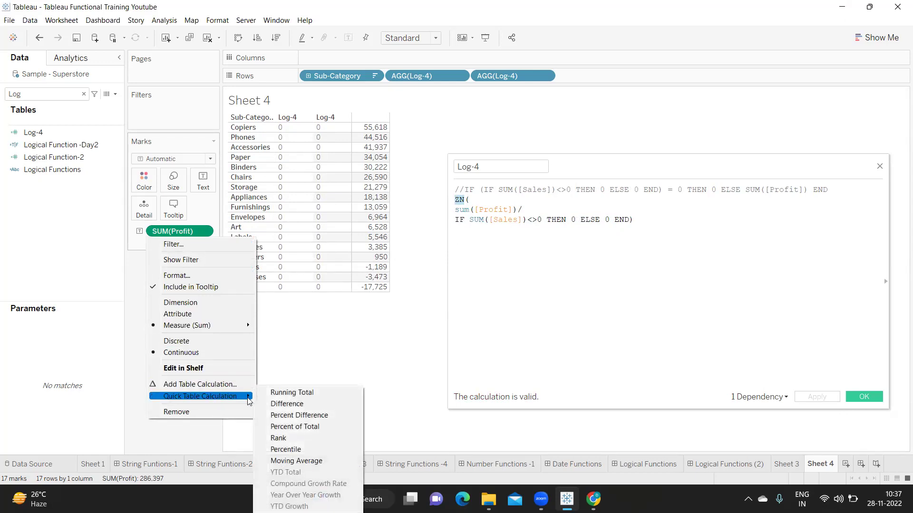
click(283, 426)
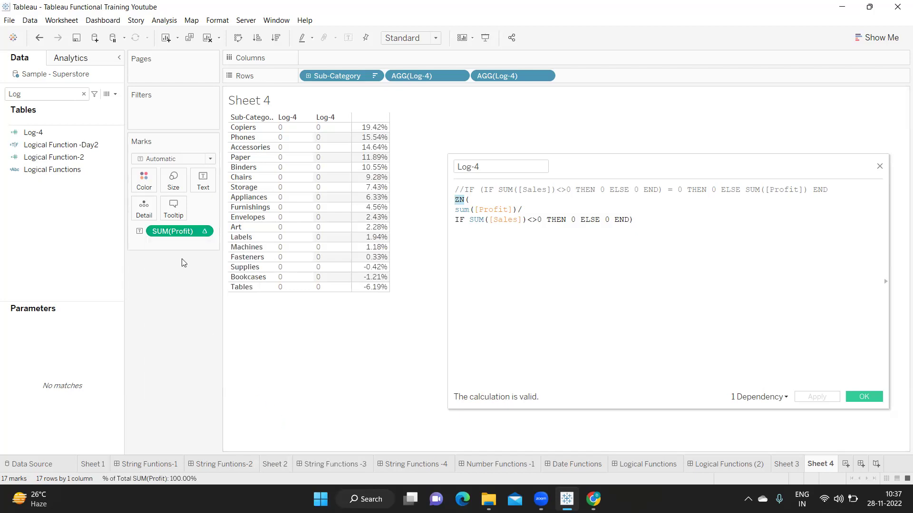
Copy the SUM(Profit) measure's formula, SUM([Profit]) / TOTAL(SUM([Profit])), into Log-4 below the ZN expression, leaving a blank line between.
double_click(193, 231)
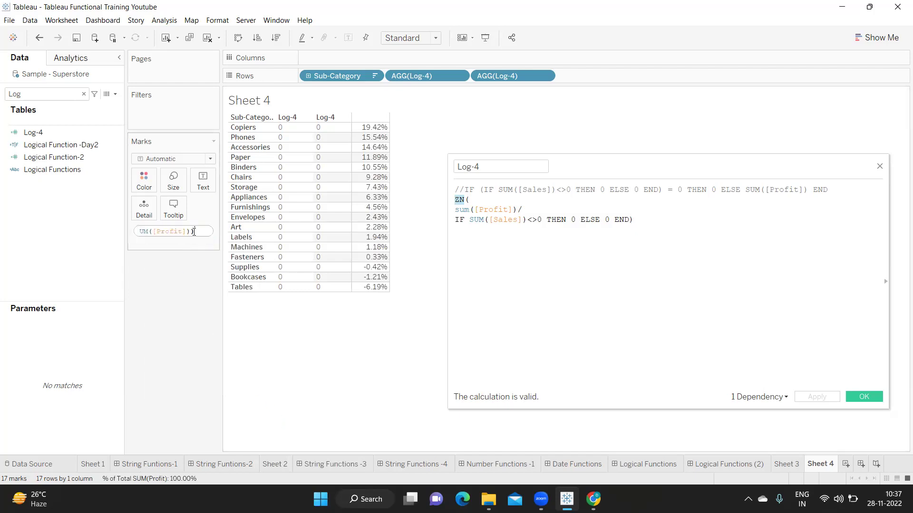
key(ctrl+a)
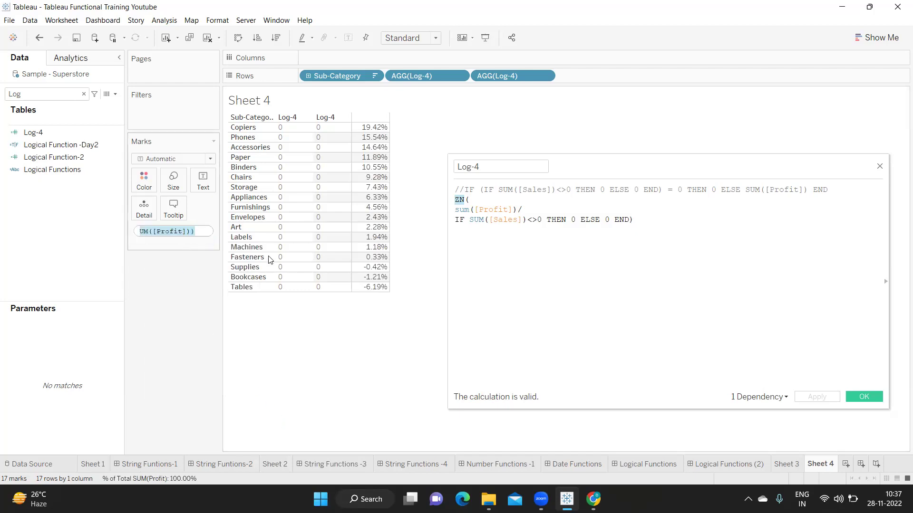
click(653, 221)
key(Return)
key(Return)
text(SUM([Profit]) / TOTAL(SUM([Profit])))
drag(638, 227, 447, 241)
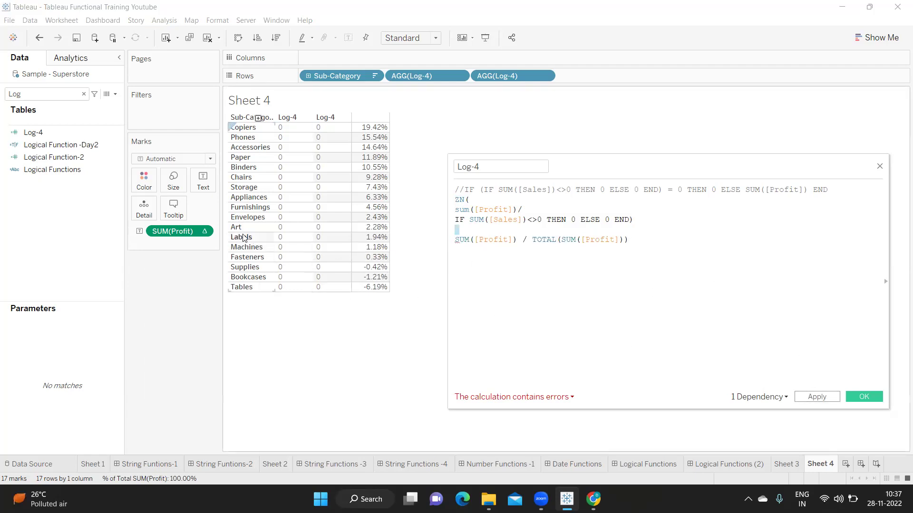
Change the SUM(Profit) measure's quick table calculation on the Marks card to Percent Difference.
right_click(207, 233)
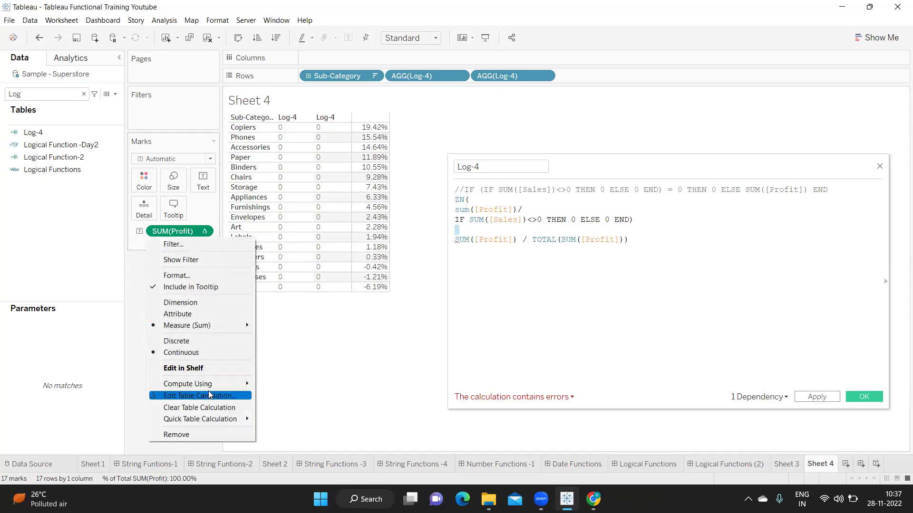
mouse_move(216, 420)
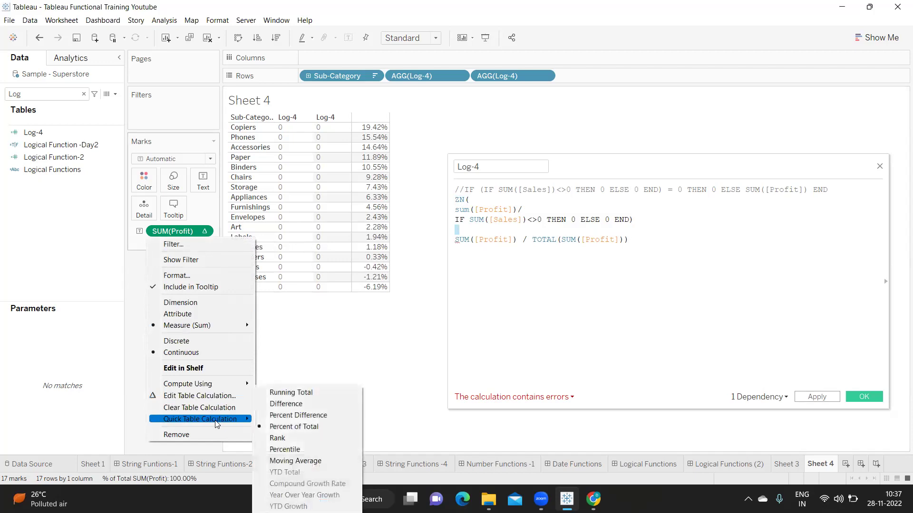
click(283, 416)
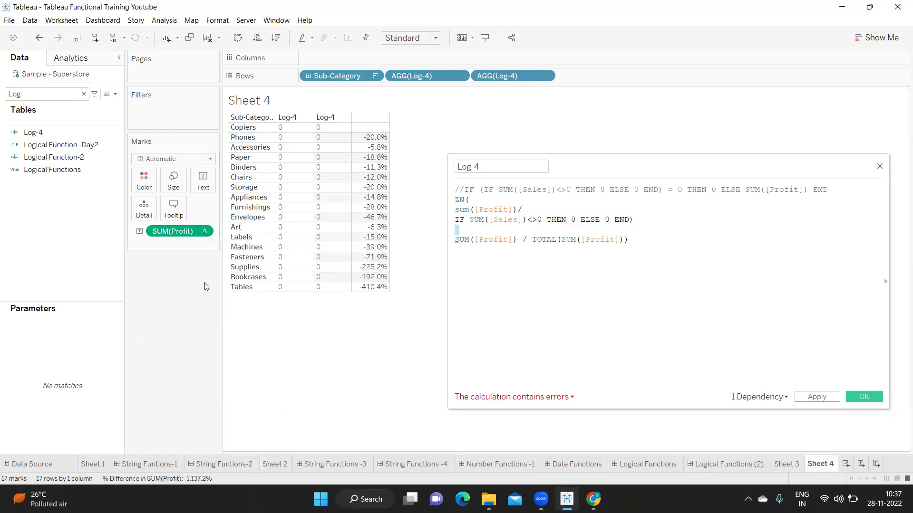
Replace Log-4's last line with the SUM(Profit) measure's formula, (ZN(SUM([Profit])) - LOOKUP(ZN(SUM([Profit])), -1)) / ABS(LOOKUP(ZN(SUM([Profit])), -1)), and widen the calculation editor to show it whole.
double_click(182, 234)
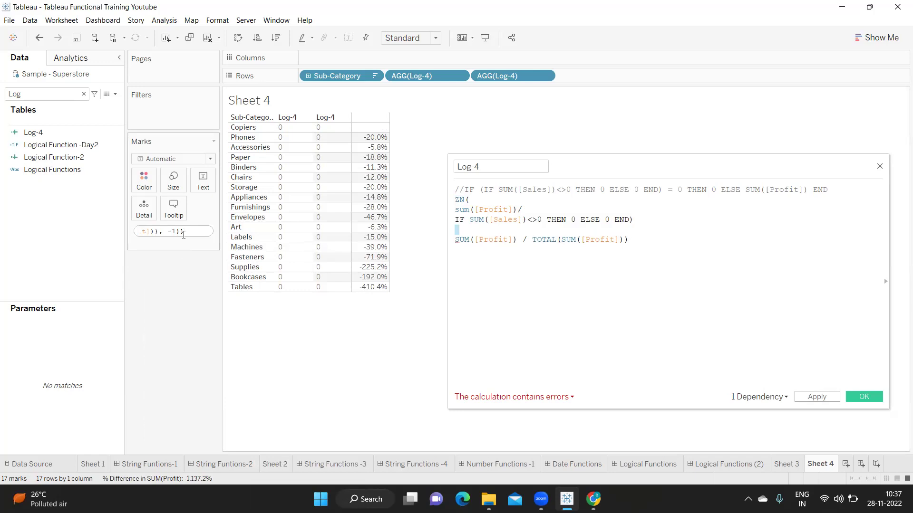
key(ctrl+a)
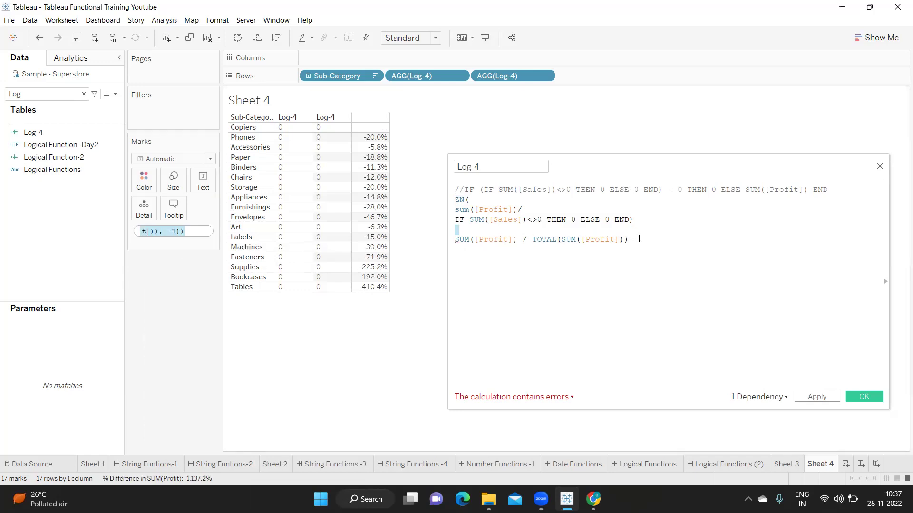
drag(628, 239, 449, 232)
text((ZN(SUM([Profit])) - LOOKUP(ZN(SUM([Profit])), -1)) / ABS(LOOKUP(ZN(SUM([Profit])), -1)))
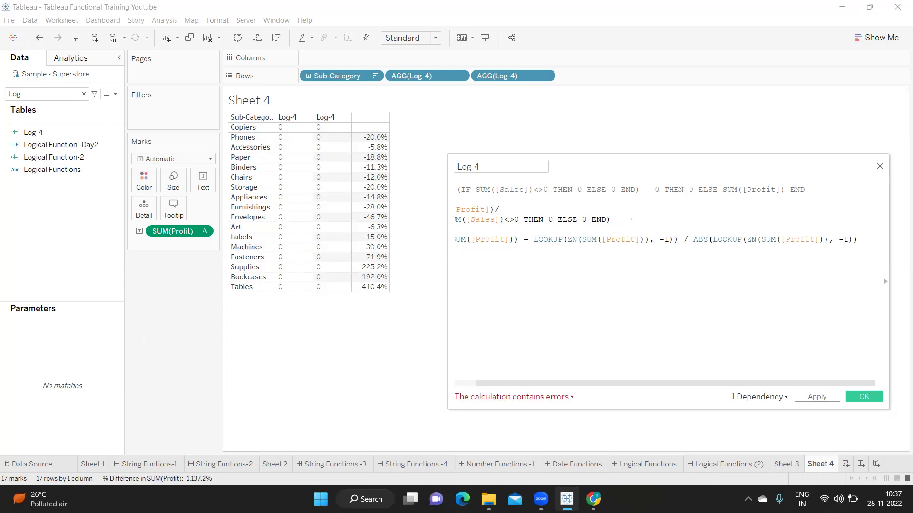
drag(656, 383, 585, 383)
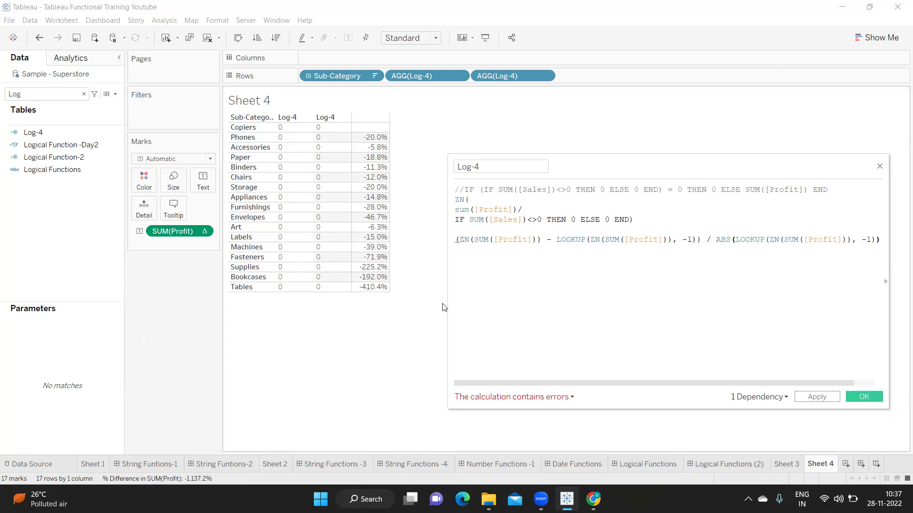
drag(448, 303, 247, 303)
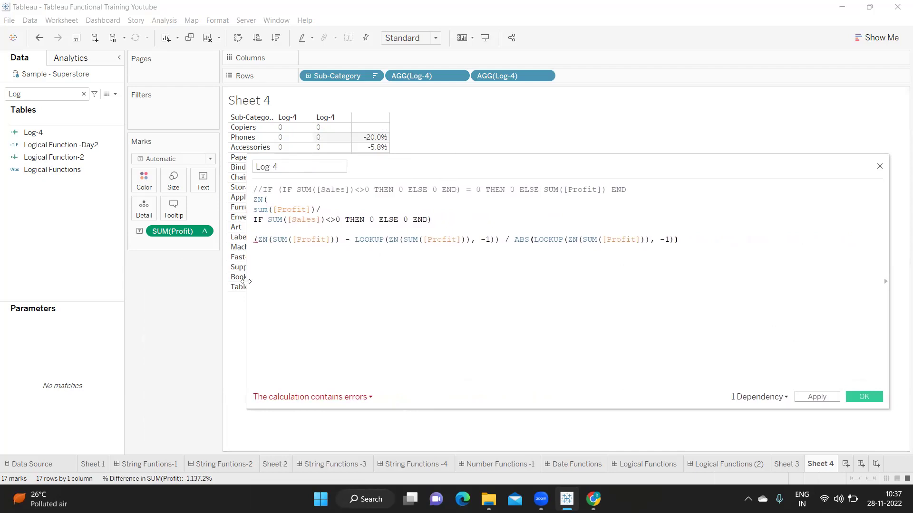
Examine the percent difference formula in Log-4, highlighting its ZN functions, the ABS(LOOKUP(...)) denominator and the whole expression.
double_click(263, 240)
double_click(393, 239)
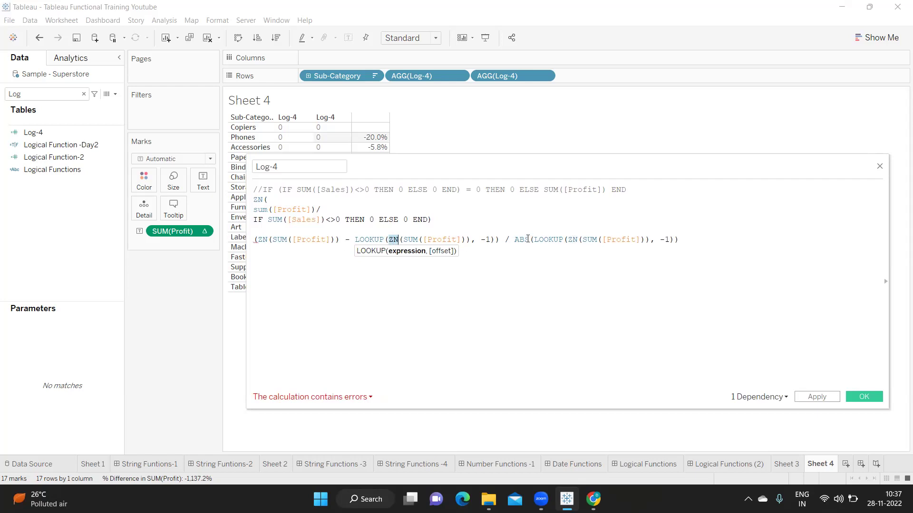
double_click(523, 239)
click(691, 245)
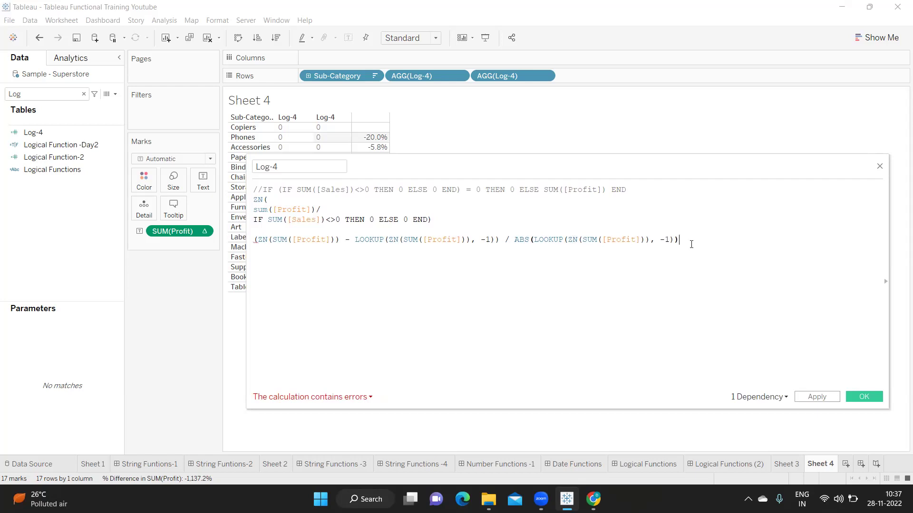
drag(697, 242, 515, 242)
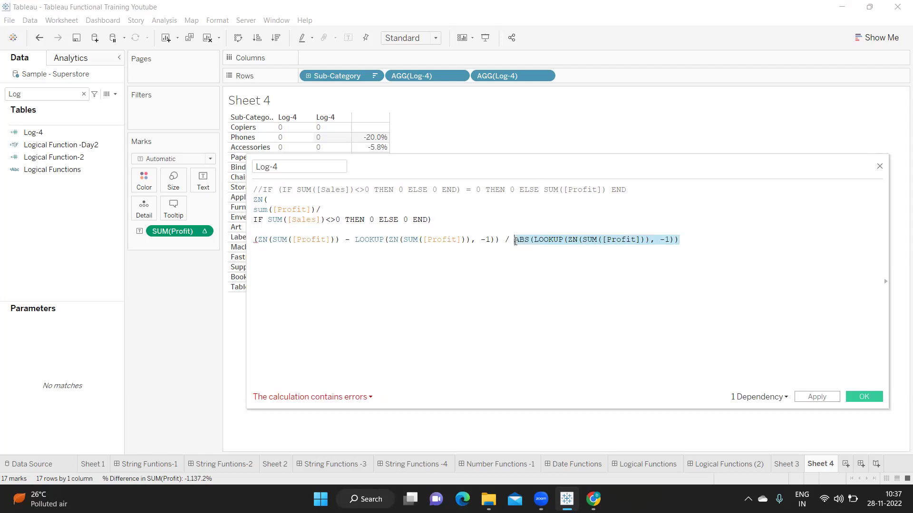
click(519, 270)
drag(515, 241, 528, 238)
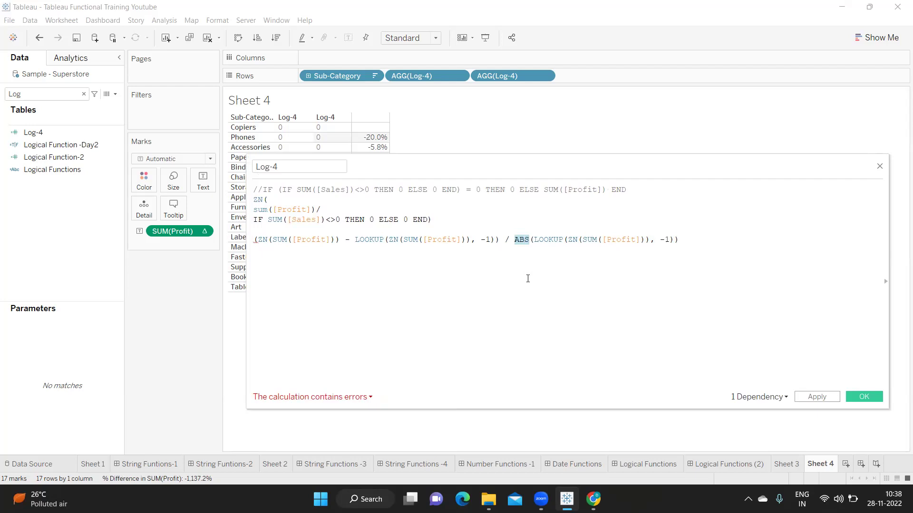
click(518, 241)
drag(510, 241, 529, 241)
double_click(521, 240)
drag(685, 244, 517, 242)
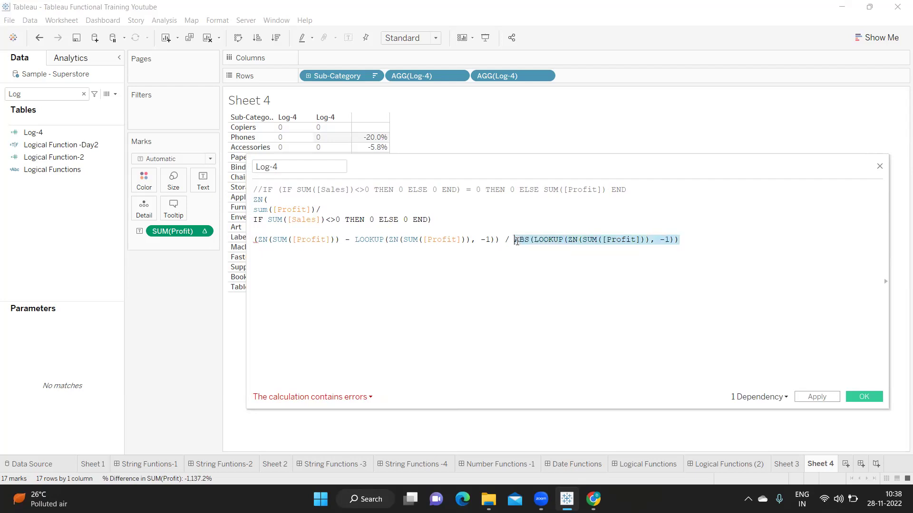
click(253, 241)
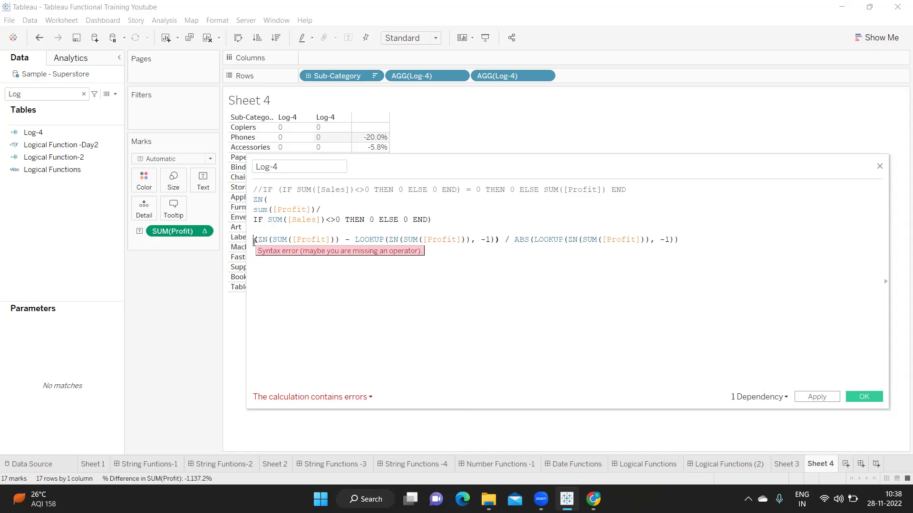
click(683, 242)
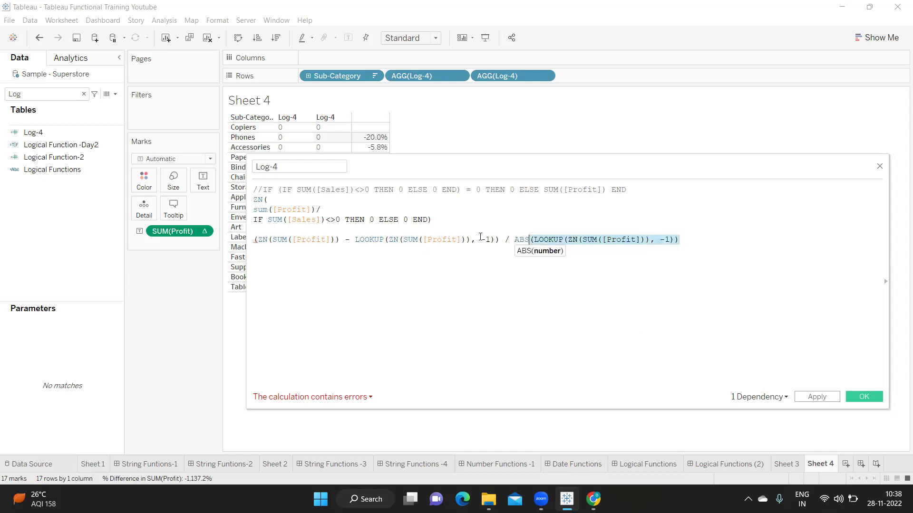
shift+click(251, 242)
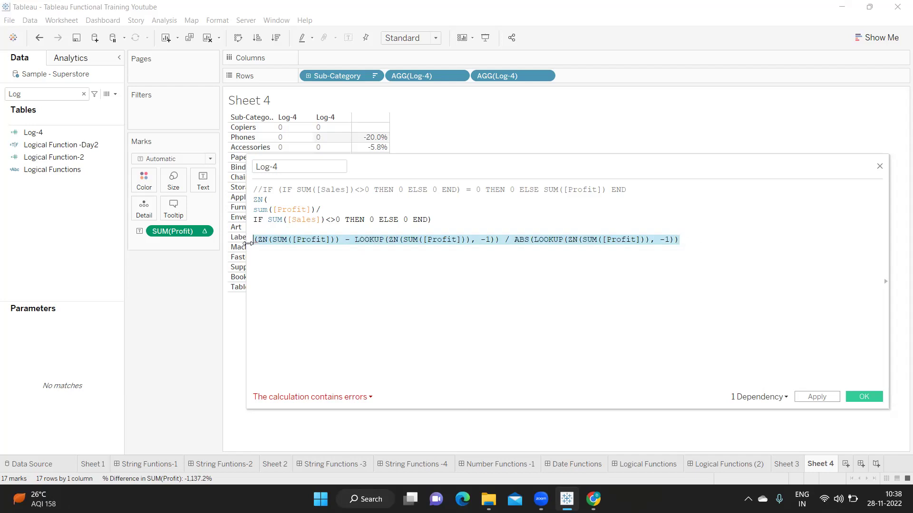
click(490, 223)
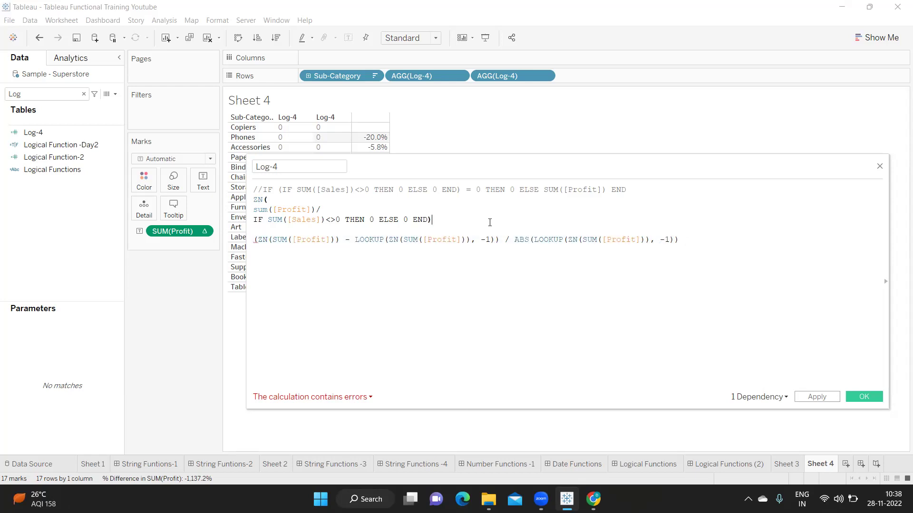